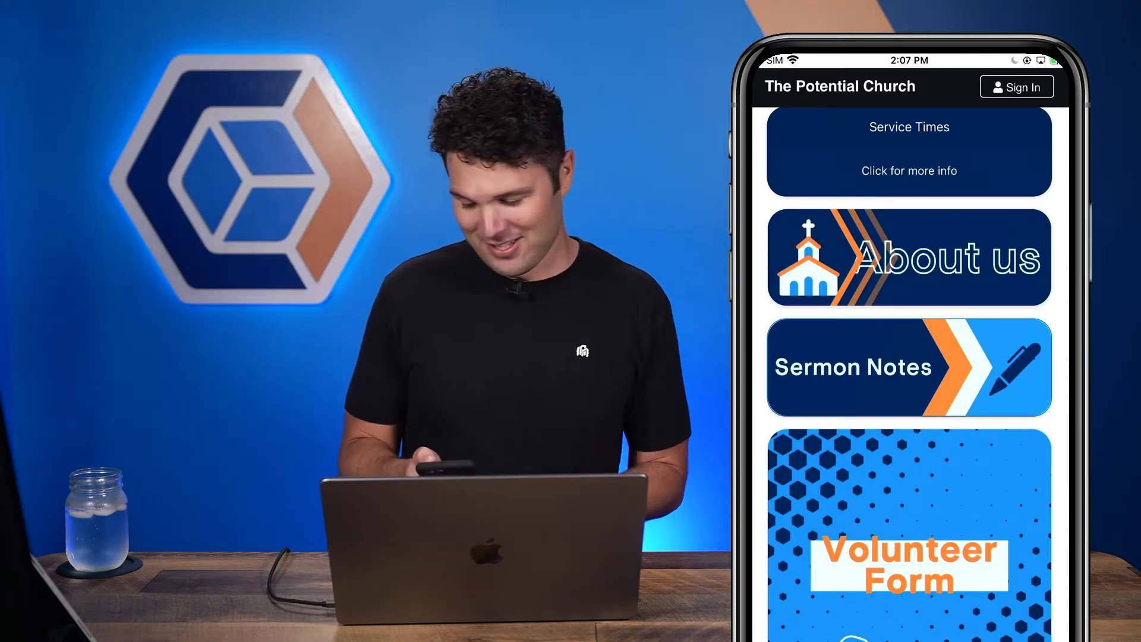
Sign in to The Potential Church app with the saved email address and passcode
{"action": "left_click", "coordinate": [1017, 87]}
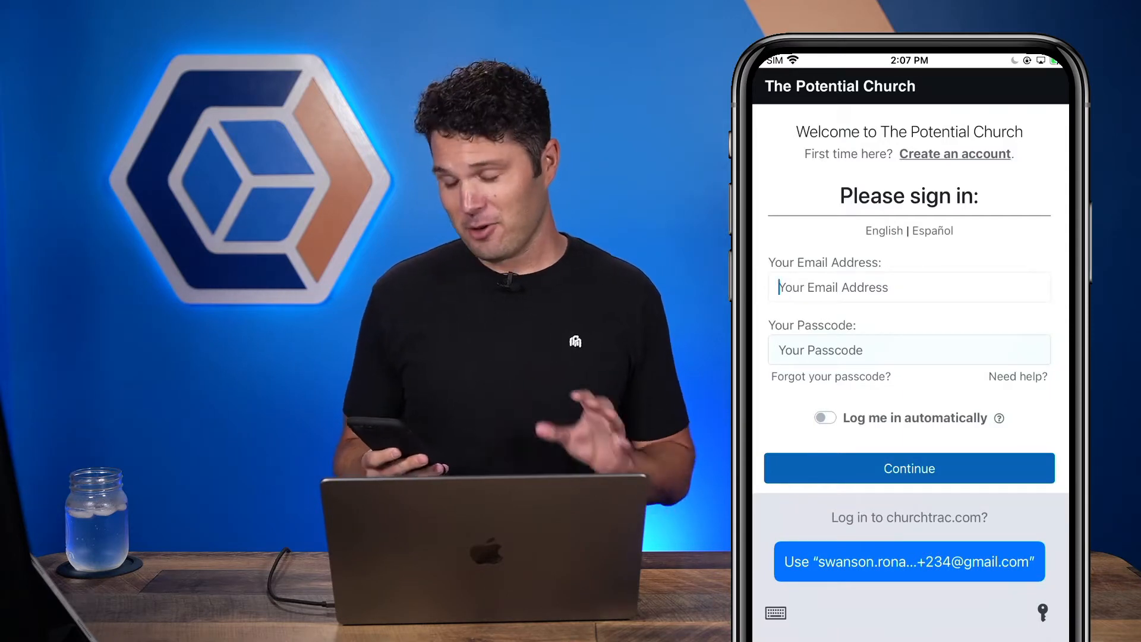
{"action": "left_click", "coordinate": [909, 562]}
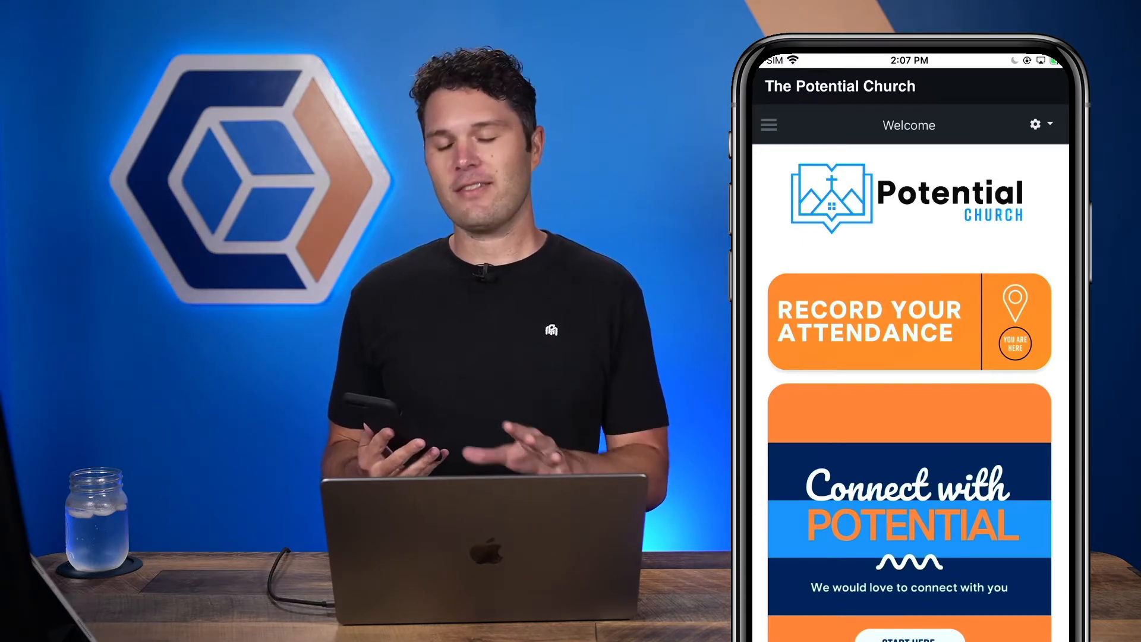
Open My Profile and look over the personal details, family information and family member list
{"action": "left_click", "coordinate": [769, 125]}
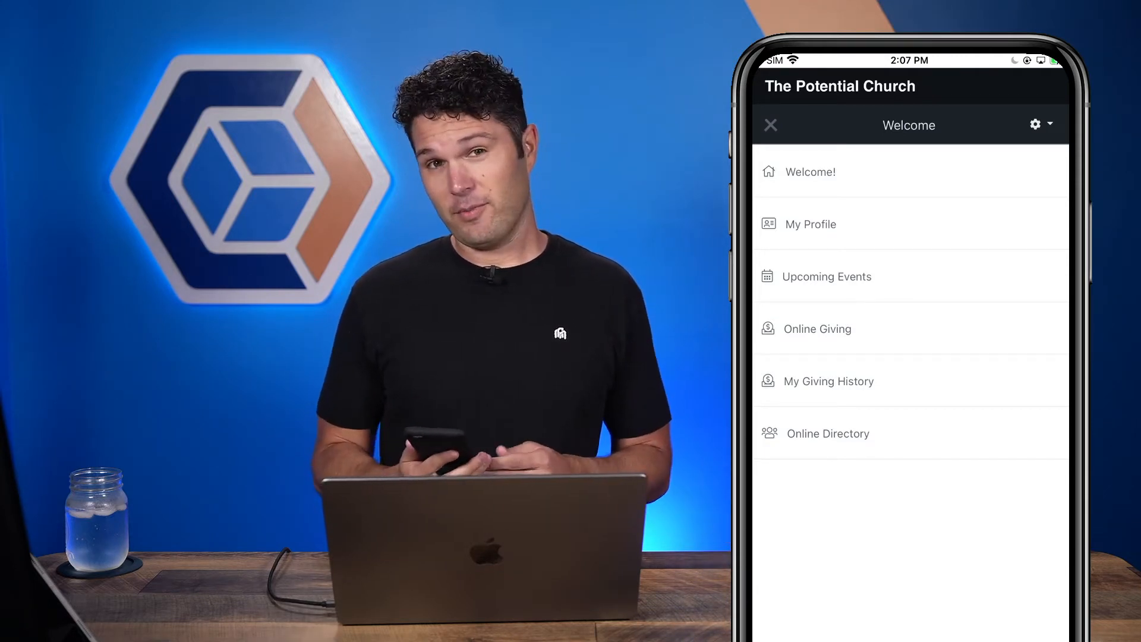
{"action": "left_click", "coordinate": [811, 224]}
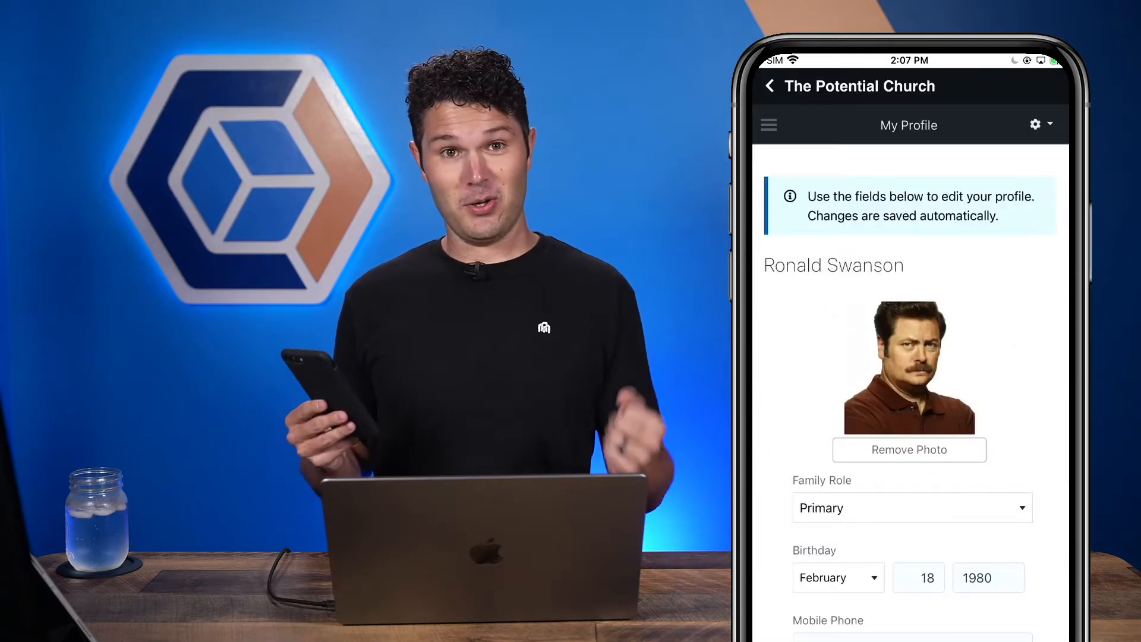
{"action": "scroll", "coordinate": [911, 393], "scroll_direction": "down", "scroll_amount": 3}
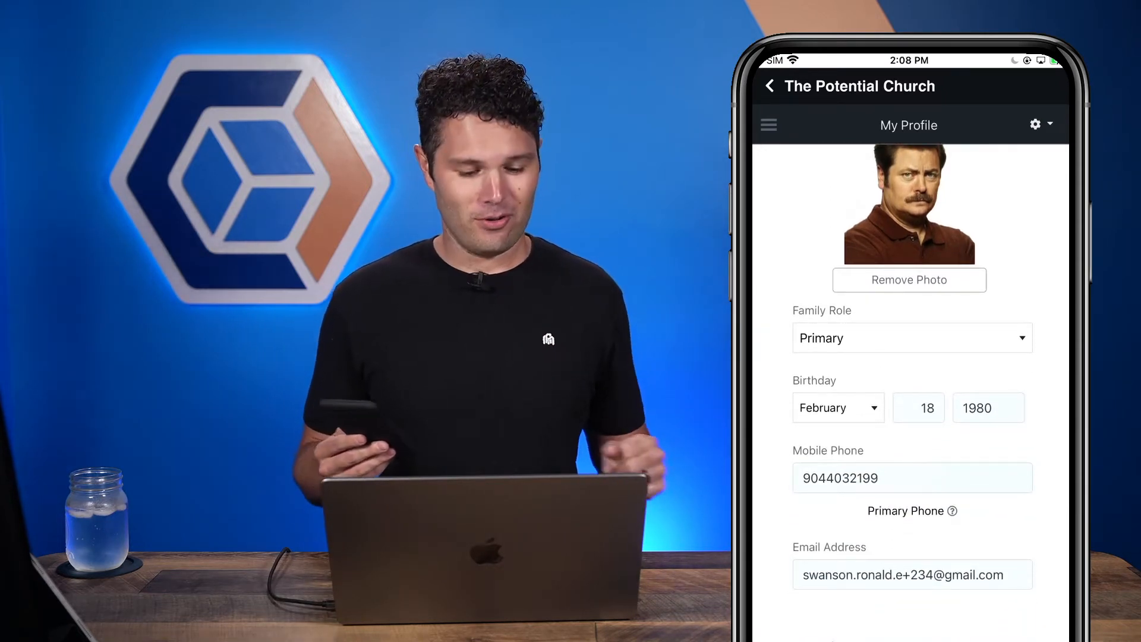
{"action": "scroll", "coordinate": [911, 392], "scroll_direction": "down", "scroll_amount": 8}
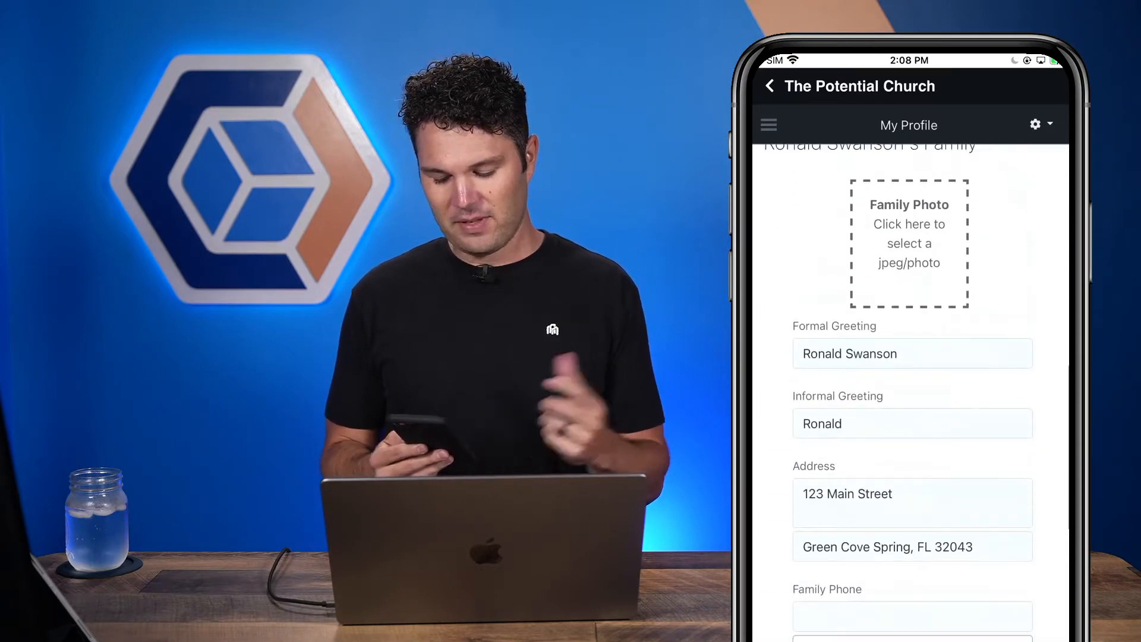
{"action": "scroll", "coordinate": [910, 393], "scroll_direction": "down", "scroll_amount": 6}
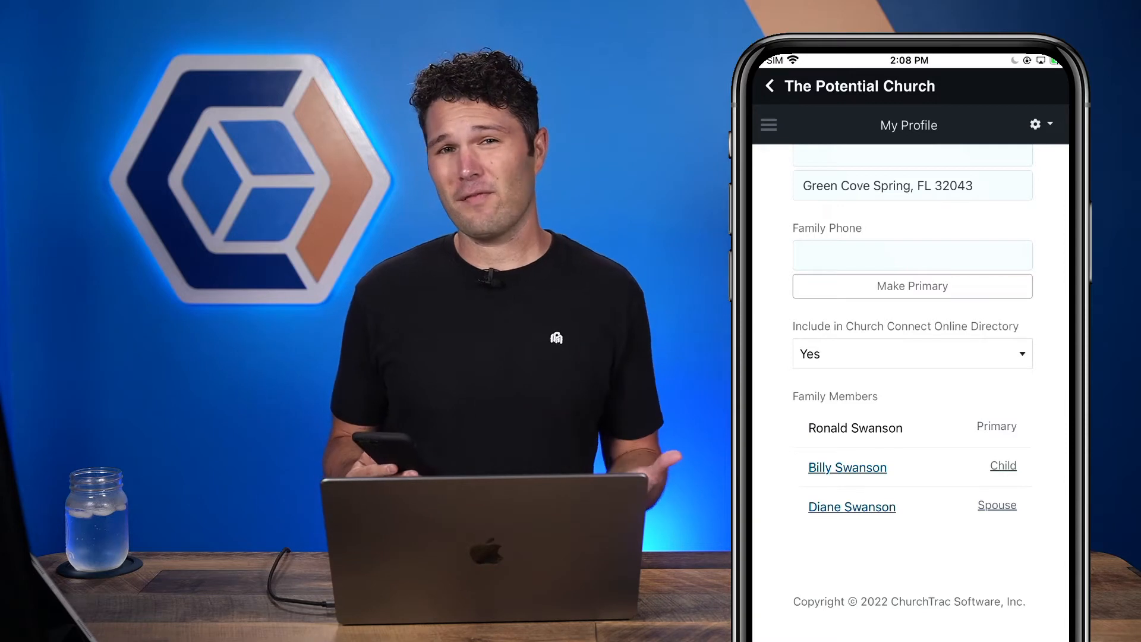
Open My Giving History, view the full giving statement for Jan 1 to Oct 12, 2022, and close it
{"action": "left_click", "coordinate": [769, 125]}
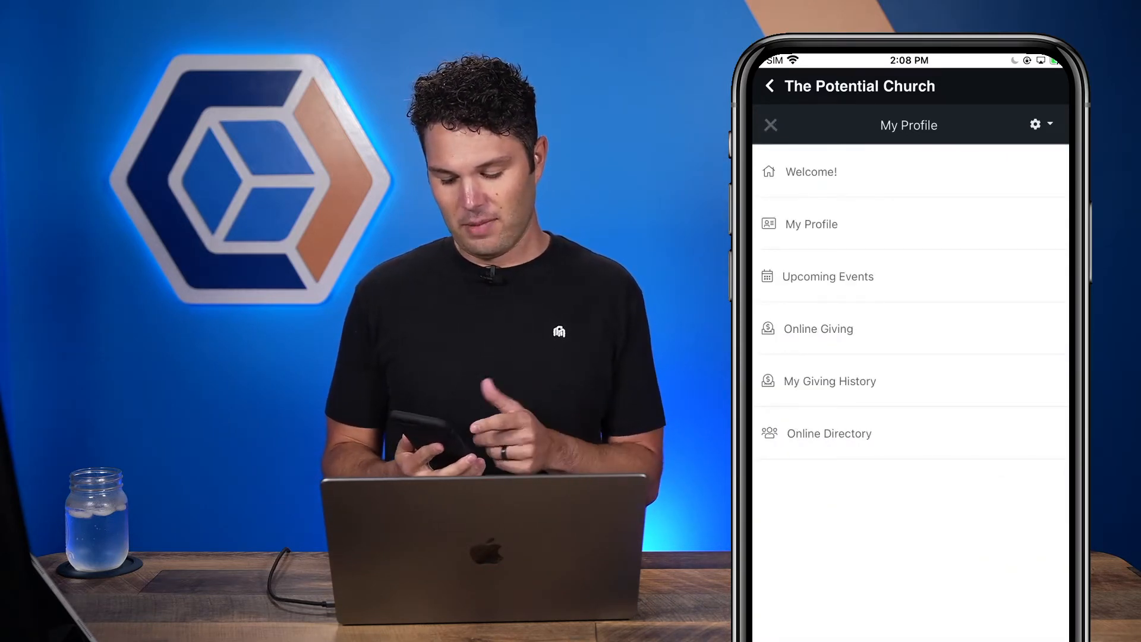
{"action": "left_click", "coordinate": [830, 381]}
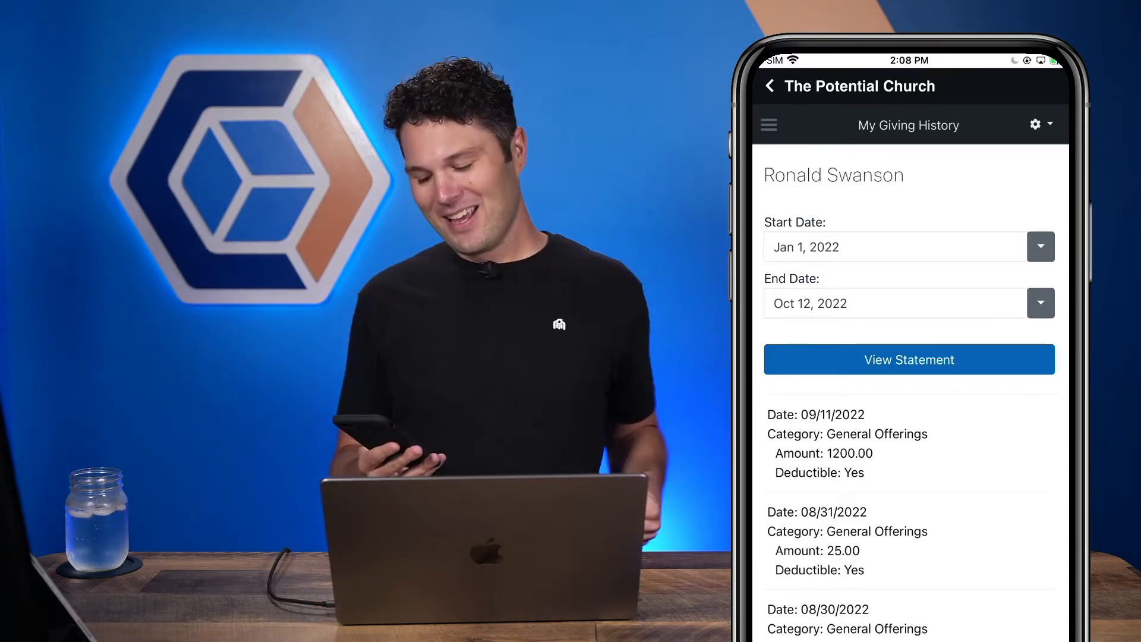
{"action": "left_click", "coordinate": [909, 360]}
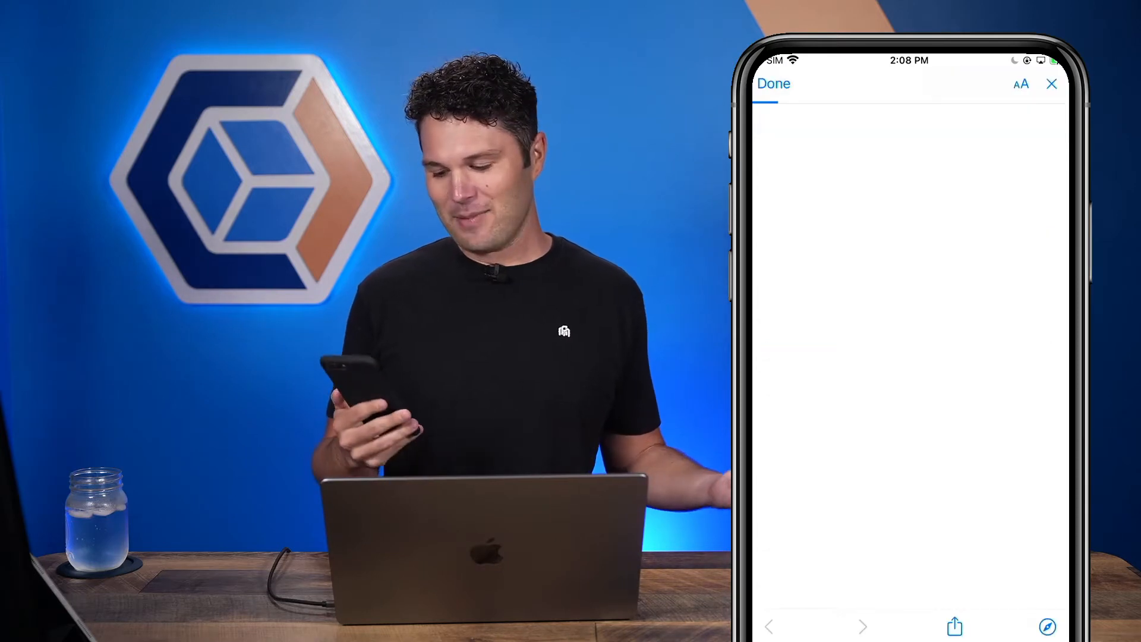
{"action": "scroll", "coordinate": [909, 357], "scroll_direction": "down", "scroll_amount": 10}
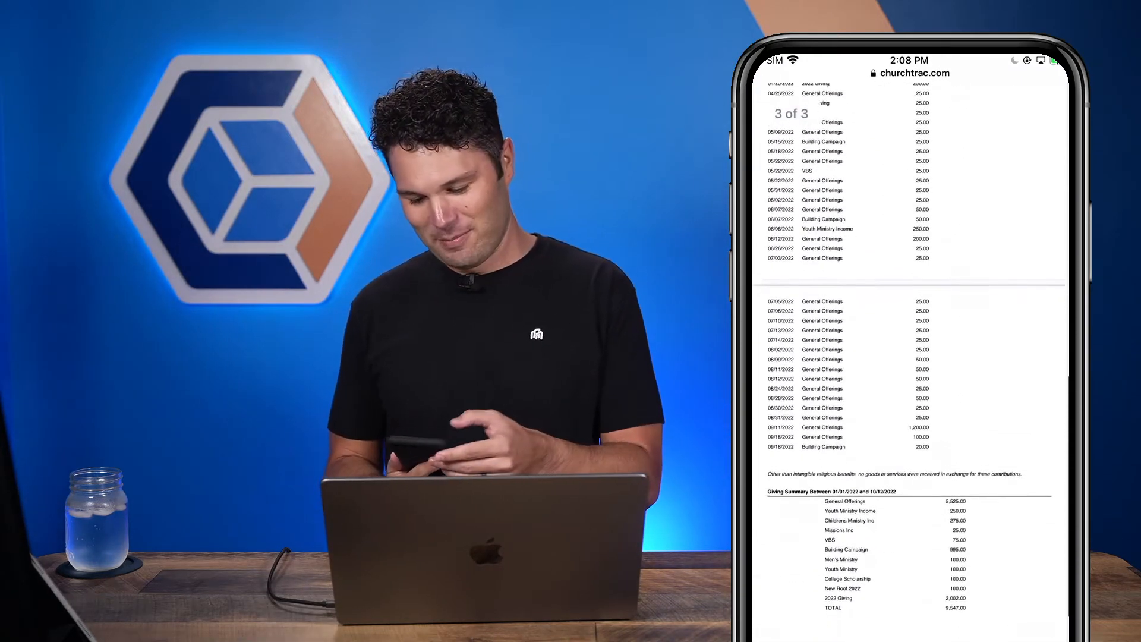
{"action": "scroll", "coordinate": [909, 357], "scroll_direction": "up", "scroll_amount": 11}
{"action": "left_click", "coordinate": [774, 84]}
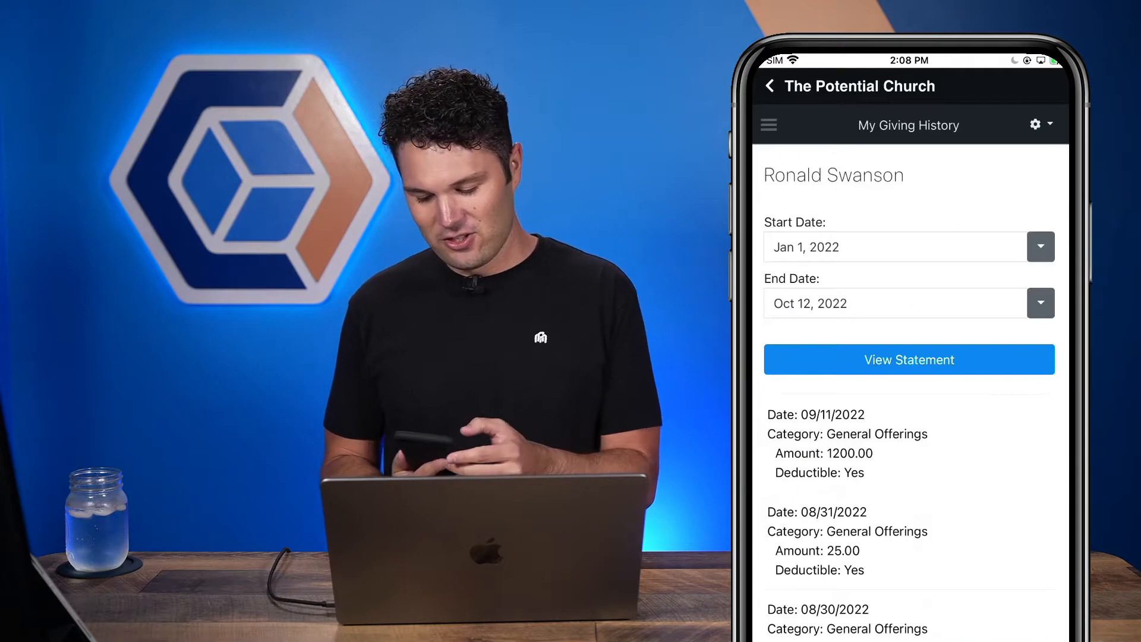
Open the Online Directory to view the listed church families
{"action": "left_click", "coordinate": [768, 124]}
{"action": "left_click", "coordinate": [829, 434]}
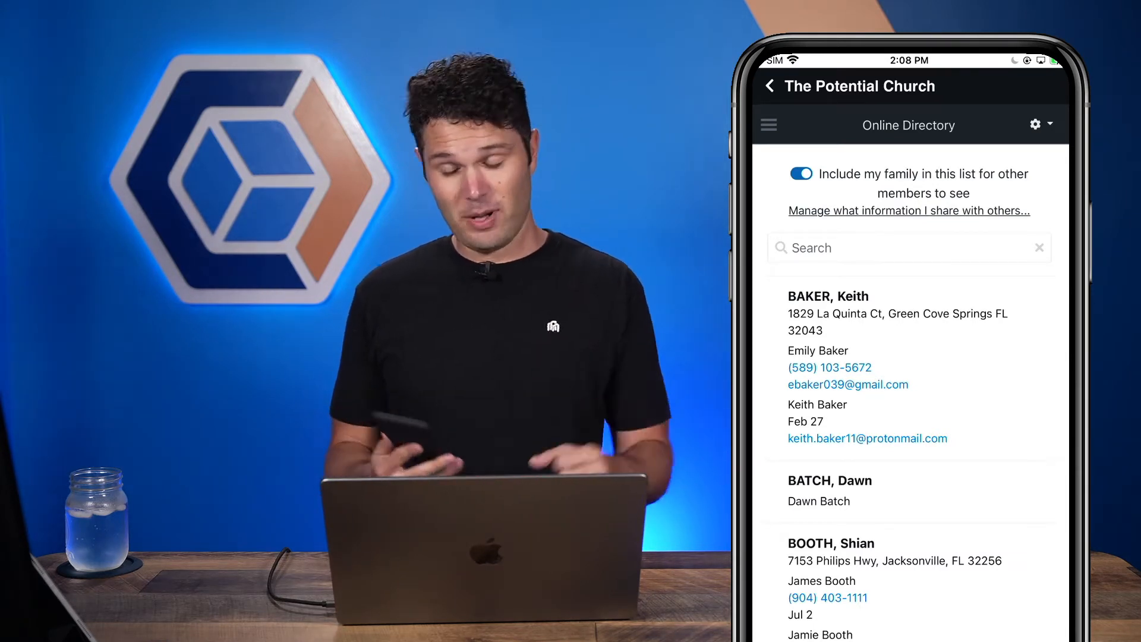
Return to the Welcome page and open the donation form from the Online Giving card
{"action": "left_click", "coordinate": [769, 124]}
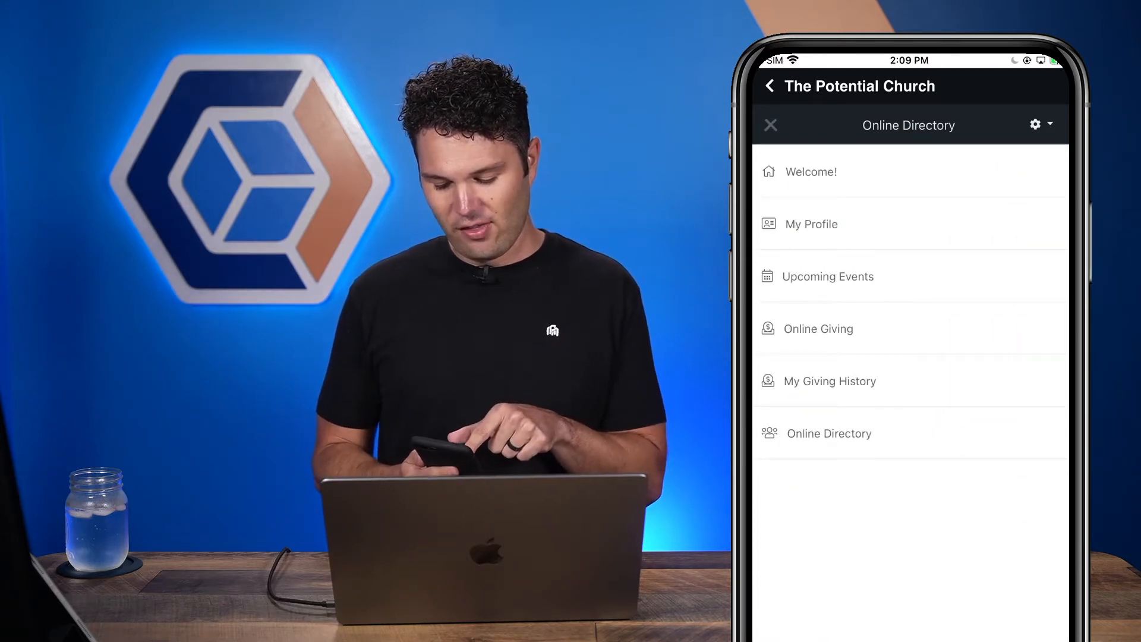
{"action": "left_click", "coordinate": [812, 172]}
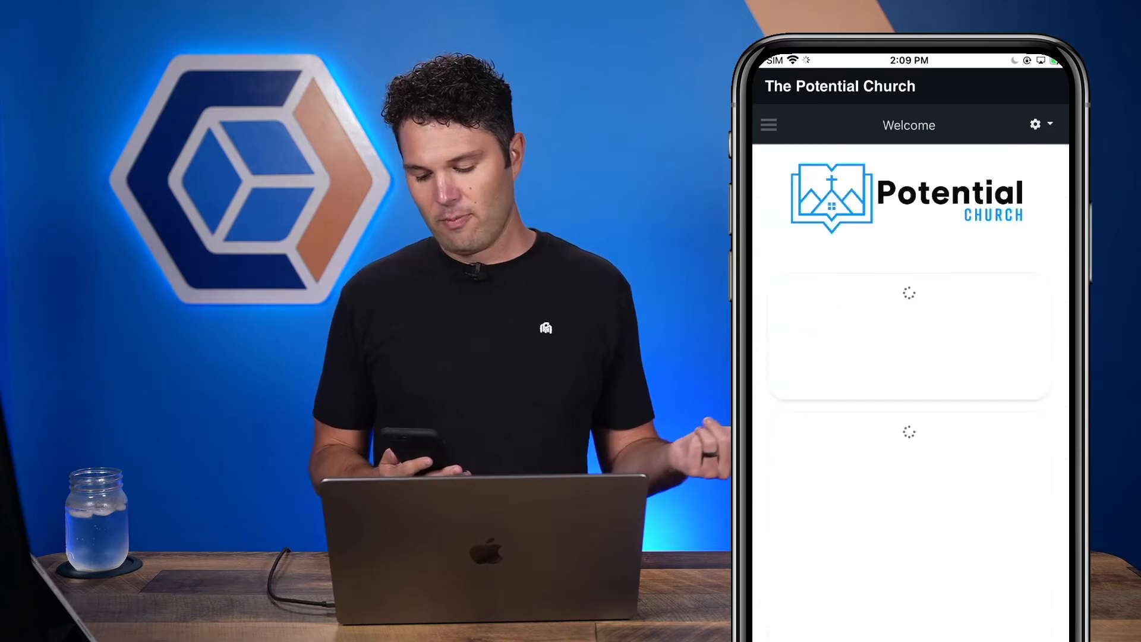
{"action": "scroll", "coordinate": [909, 393], "scroll_direction": "down", "scroll_amount": 4}
{"action": "scroll", "coordinate": [910, 393], "scroll_direction": "down", "scroll_amount": 7}
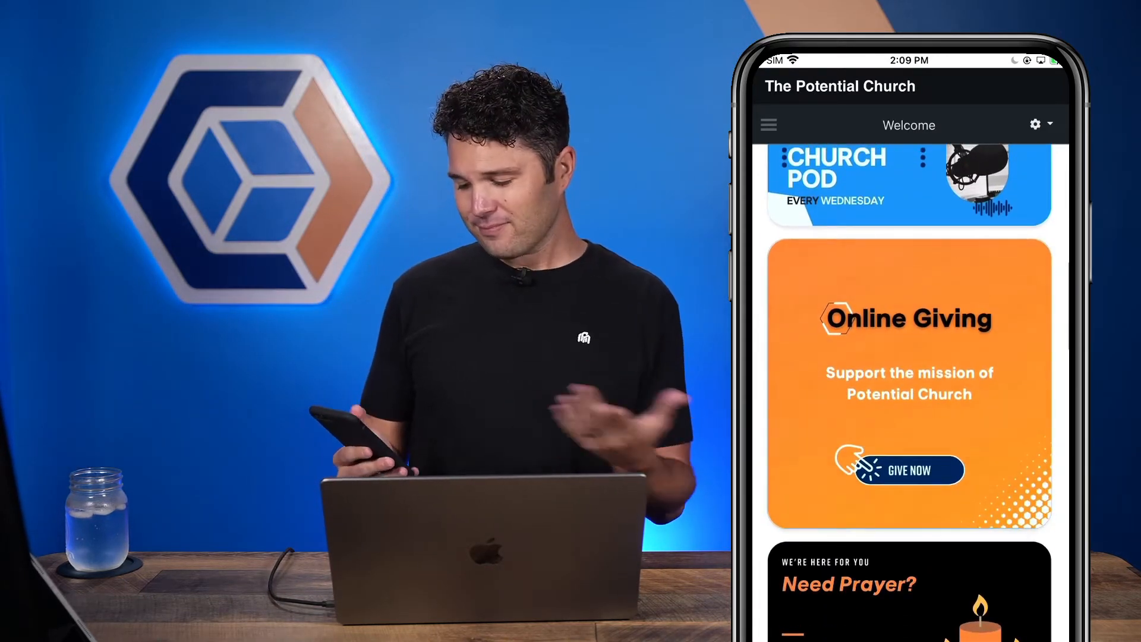
{"action": "left_click", "coordinate": [910, 471]}
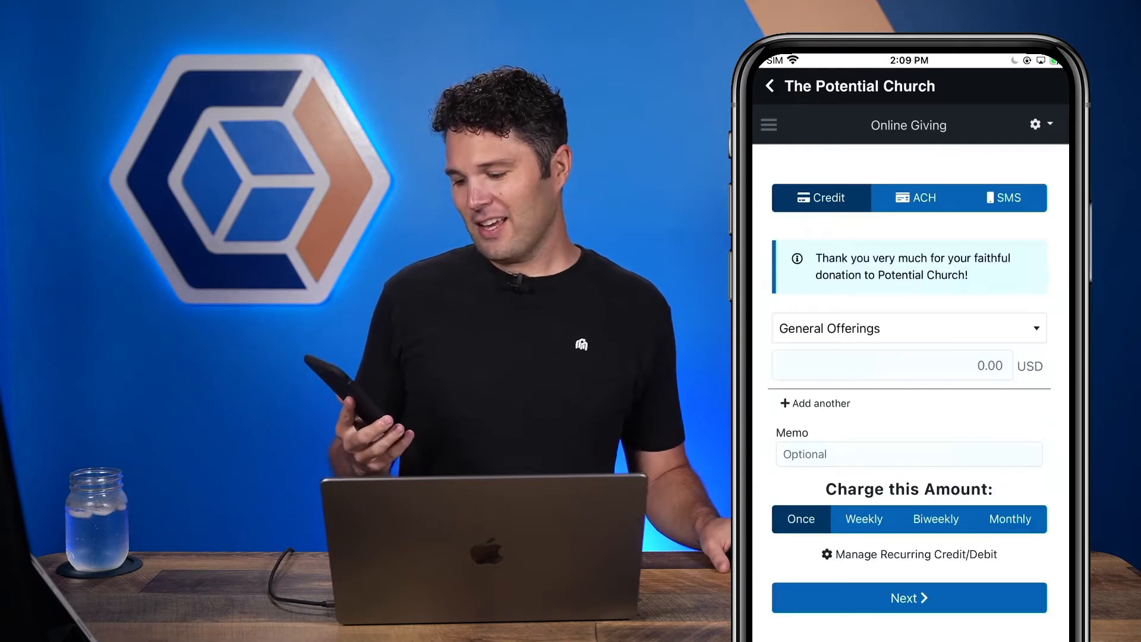
Set the General Offerings gift to 200 USD and choose the Monthly frequency
{"action": "left_click", "coordinate": [892, 366]}
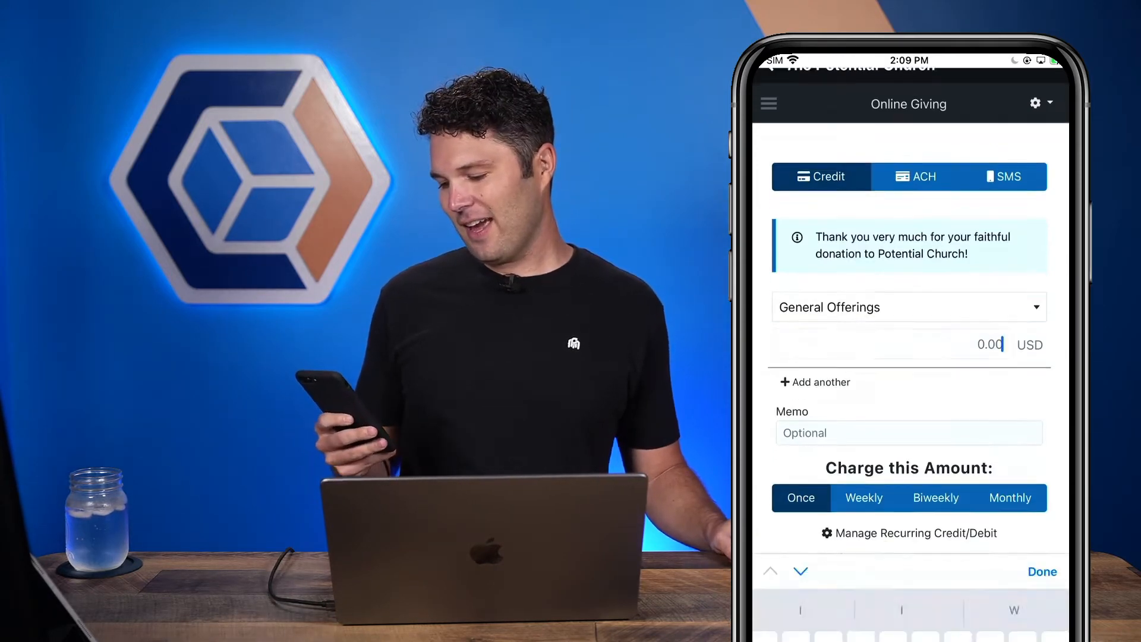
{"action": "type", "text": "20"}
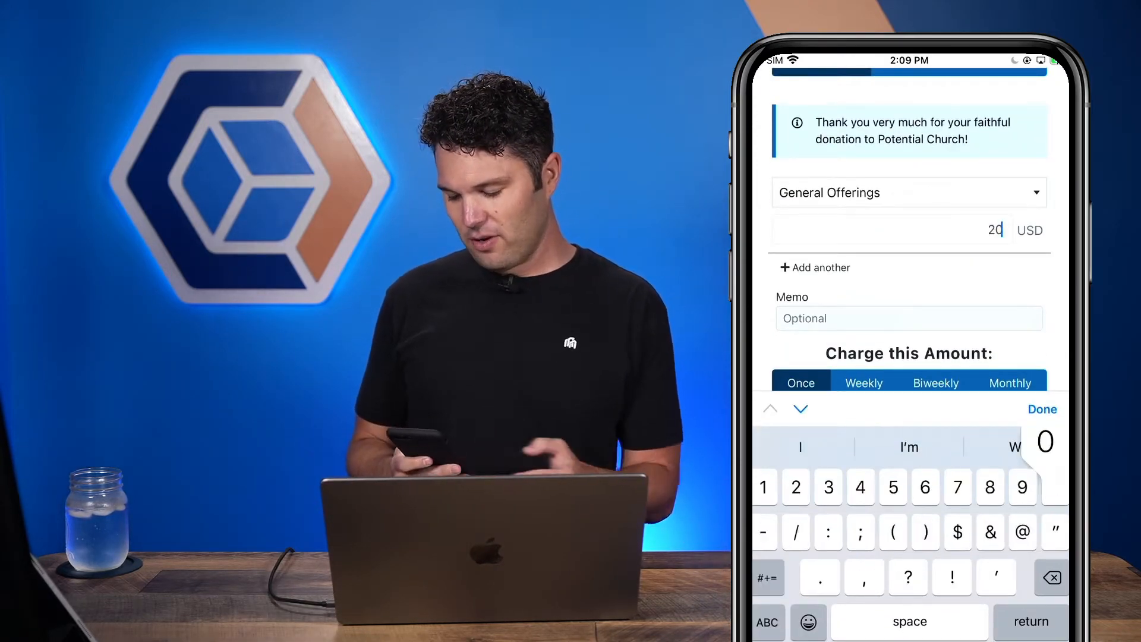
{"action": "type", "text": "0"}
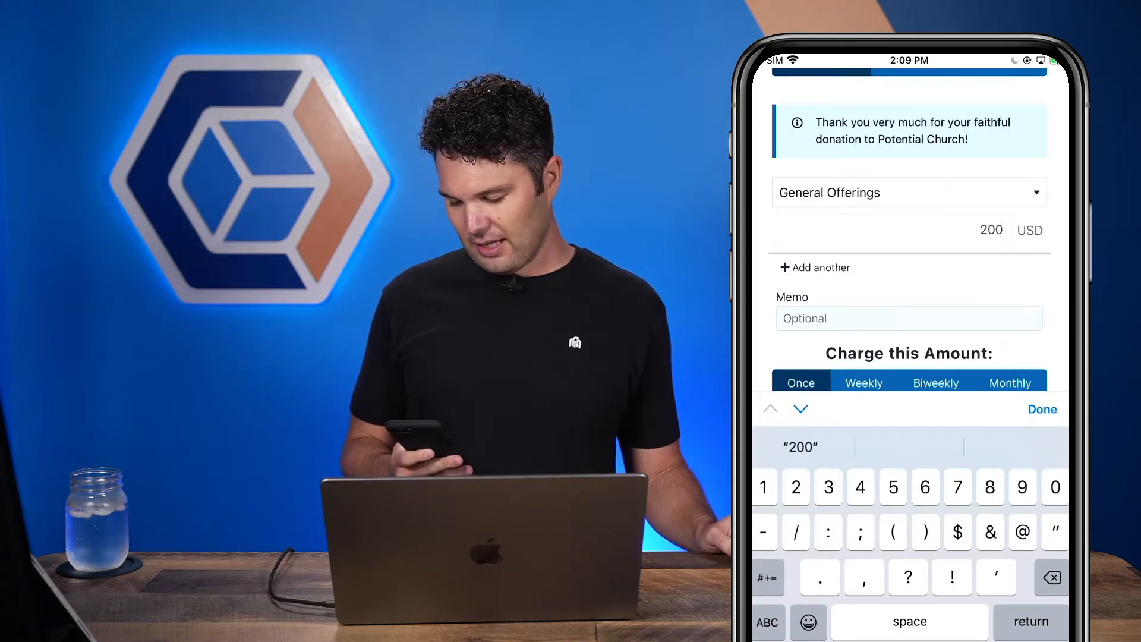
{"action": "left_click", "coordinate": [1043, 409]}
{"action": "scroll", "coordinate": [911, 380], "scroll_direction": "down", "scroll_amount": 1}
{"action": "left_click", "coordinate": [1011, 442]}
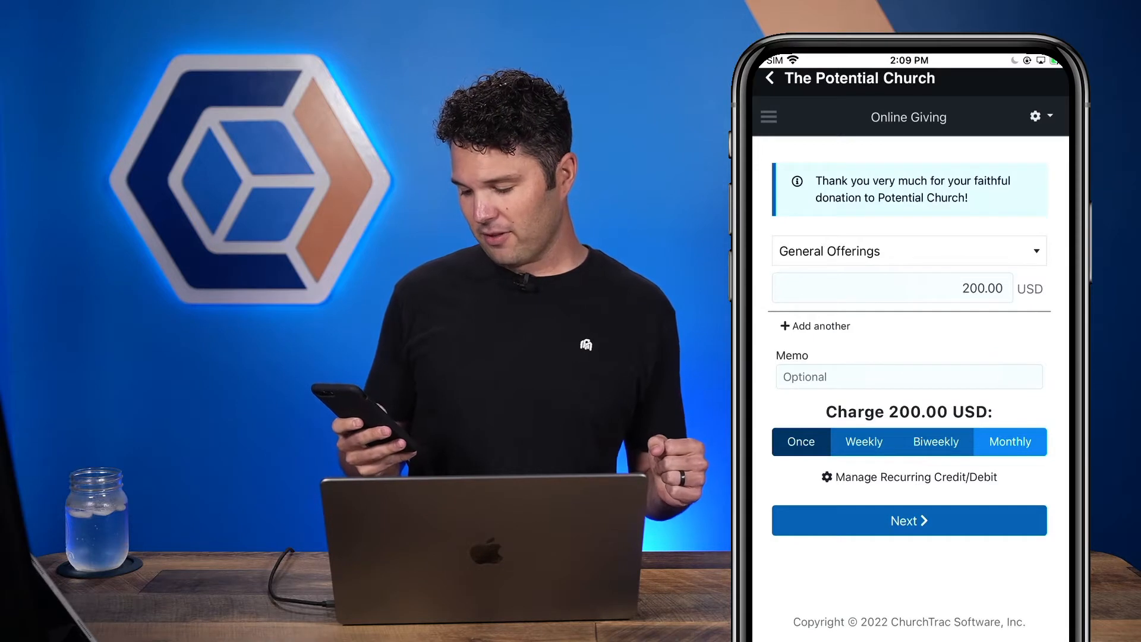
Continue to payment, choose the saved Visa card as the source, and charge the 200.00 USD gift
{"action": "left_click", "coordinate": [909, 521]}
{"action": "left_click", "coordinate": [892, 308]}
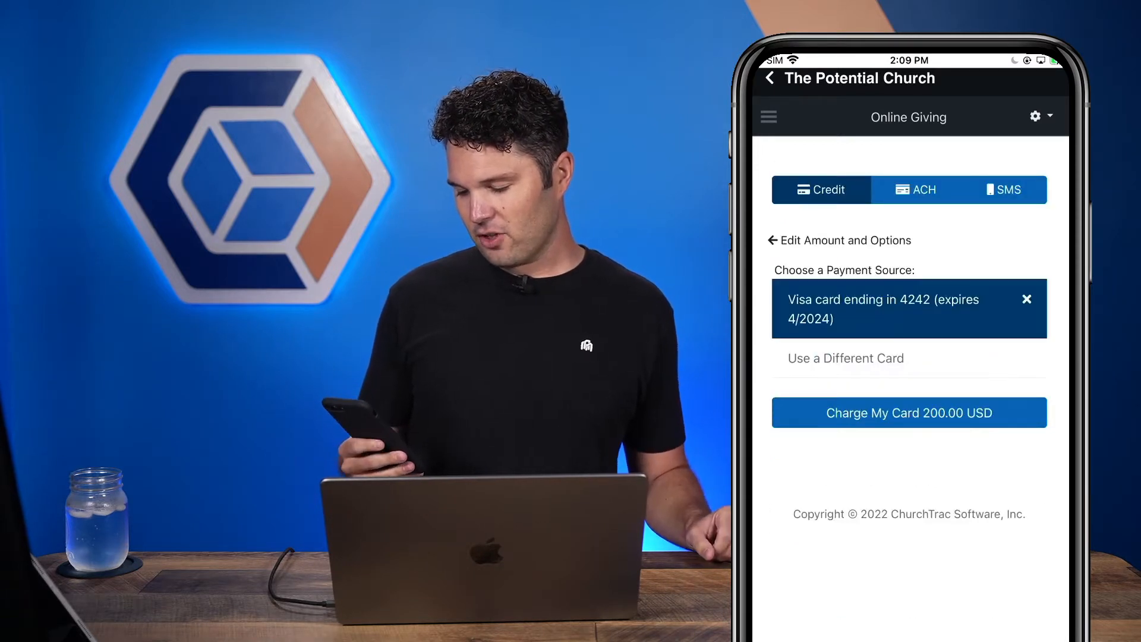
{"action": "left_click", "coordinate": [909, 413]}
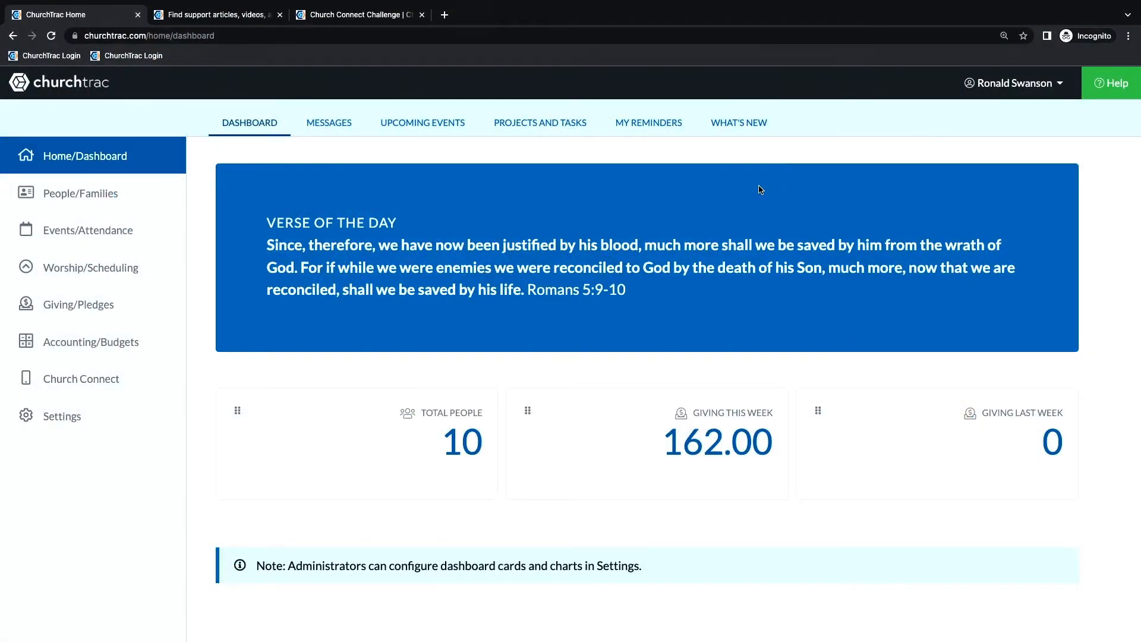
Switch to ChurchTrac in the desktop browser and open the Church Connect cards page
{"action": "left_click", "coordinate": [76, 380]}
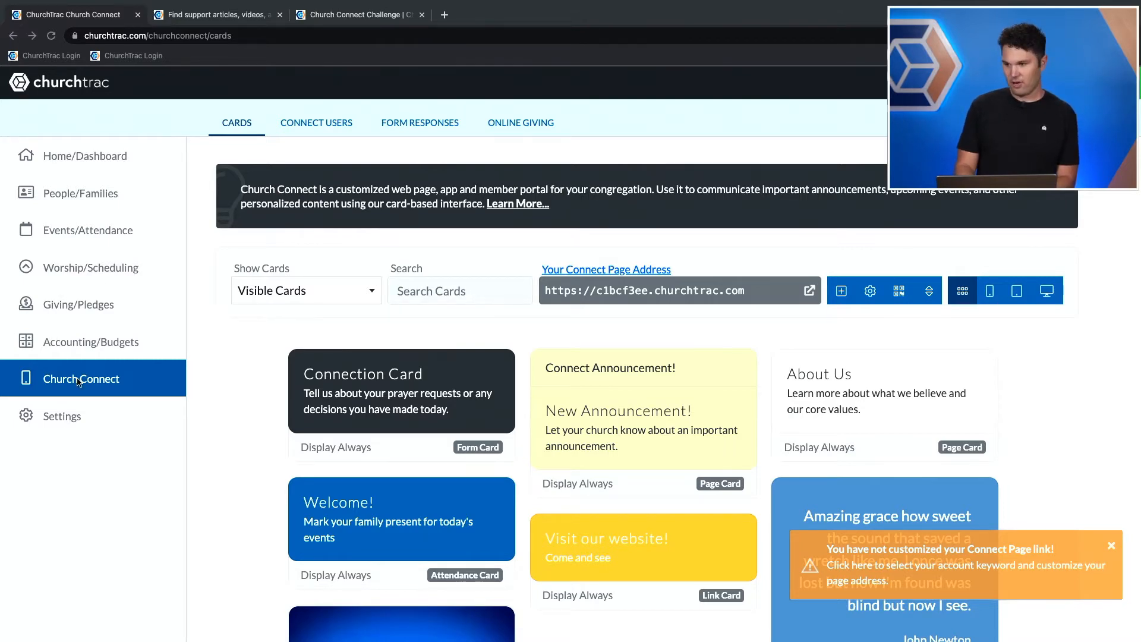
{"action": "scroll", "coordinate": [79, 382], "scroll_direction": "up", "scroll_amount": 5}
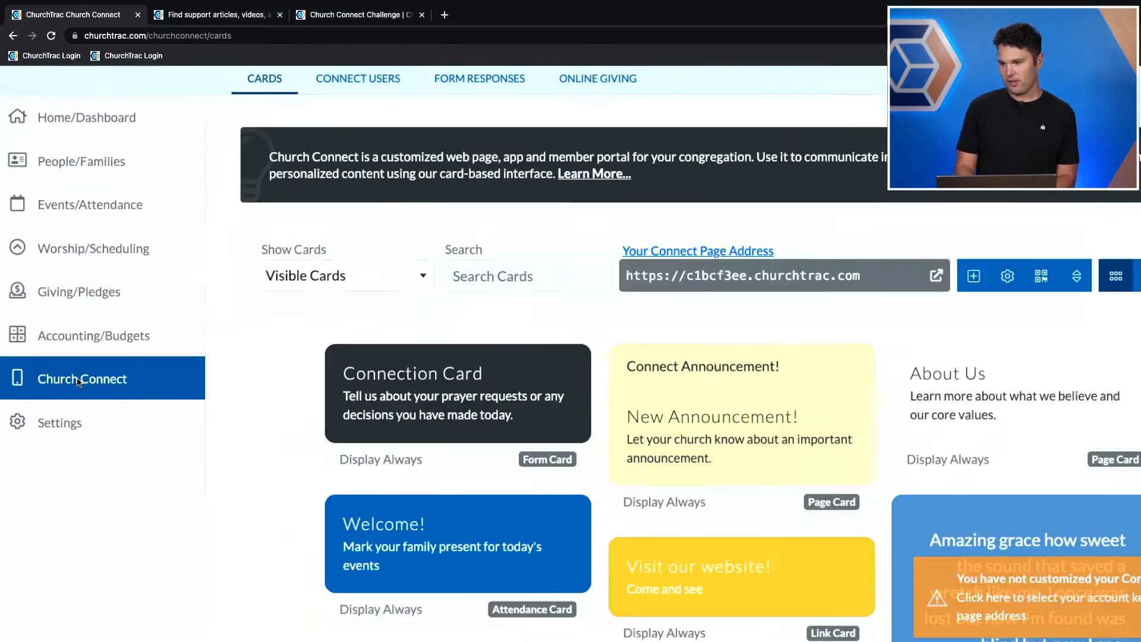
{"action": "scroll", "coordinate": [80, 383], "scroll_direction": "left", "scroll_amount": 2}
{"action": "scroll", "coordinate": [80, 382], "scroll_direction": "left", "scroll_amount": 1}
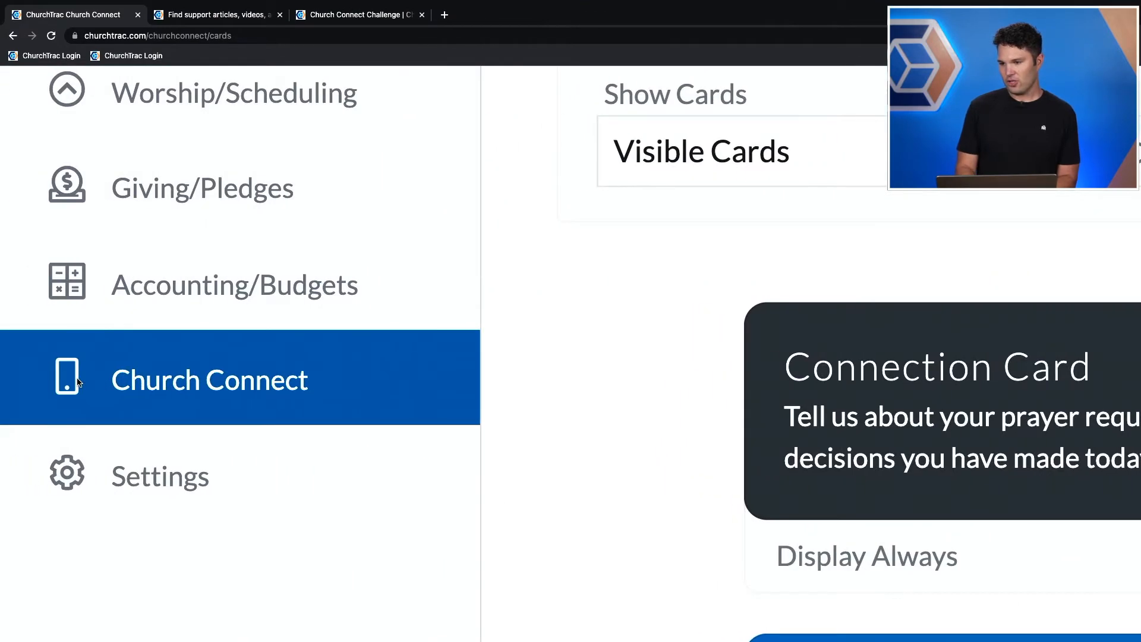
{"action": "scroll", "coordinate": [80, 382], "scroll_direction": "down", "scroll_amount": 5}
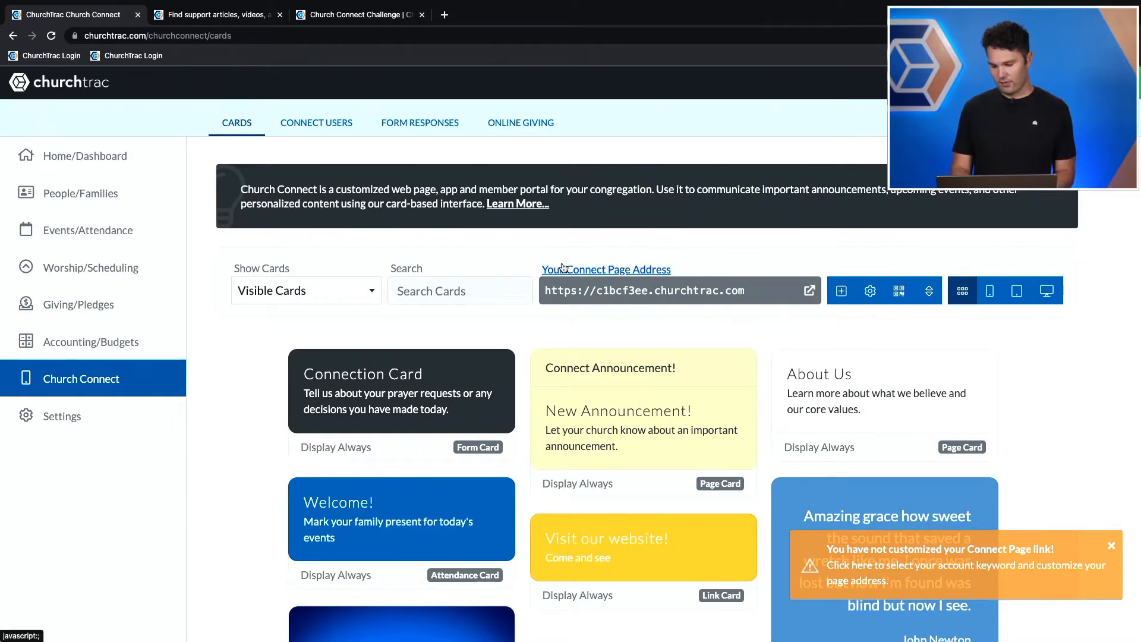
{"action": "scroll", "coordinate": [701, 303], "scroll_direction": "up", "scroll_amount": 5}
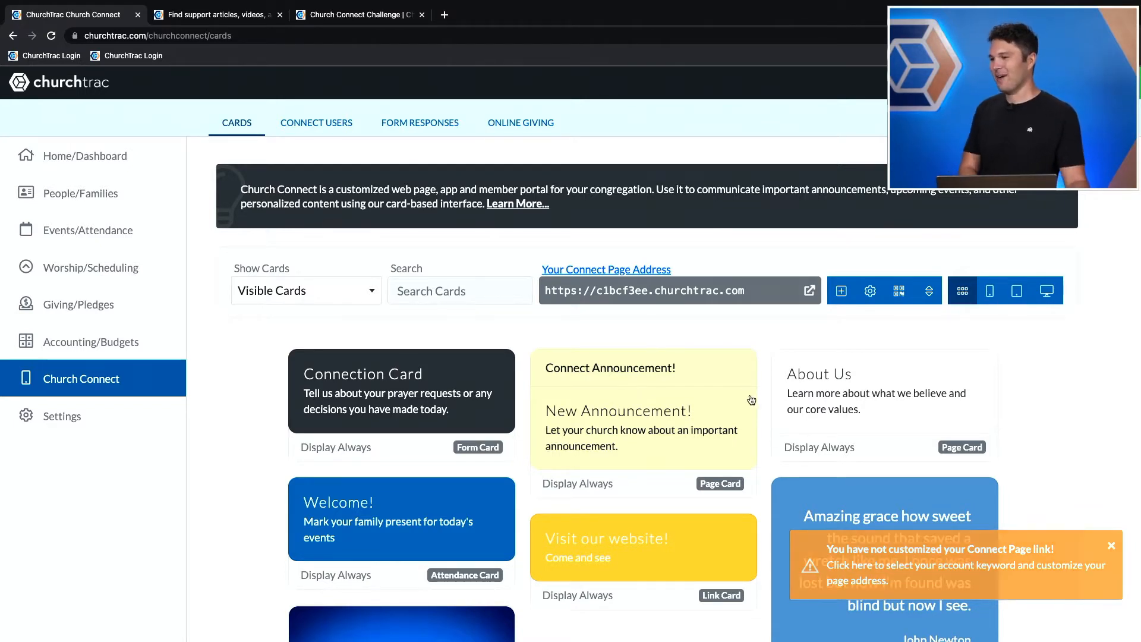
Open the Connect page's link and QR code details and start customizing its URL
{"action": "left_click", "coordinate": [647, 273]}
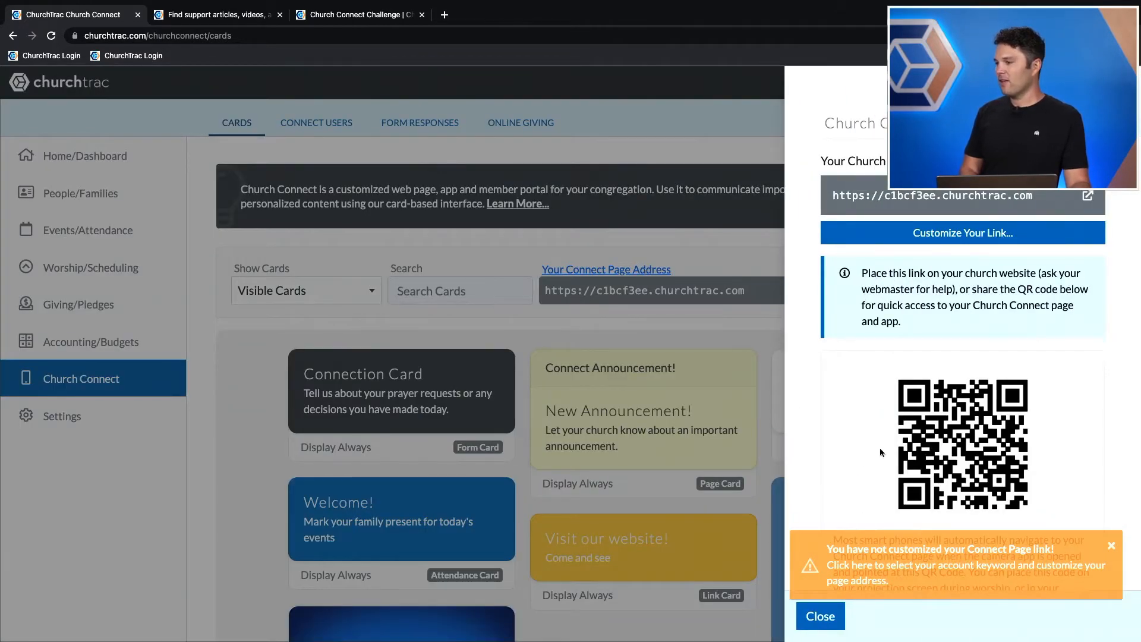
{"action": "scroll", "coordinate": [958, 441], "scroll_direction": "down", "scroll_amount": 4}
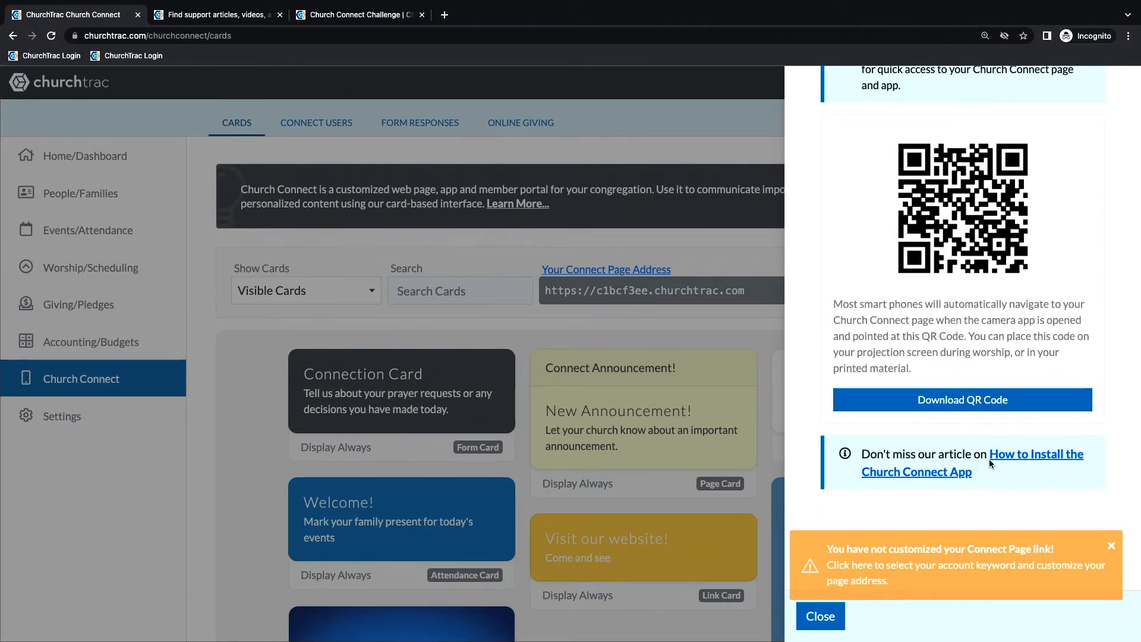
{"action": "scroll", "coordinate": [990, 459], "scroll_direction": "up", "scroll_amount": 4}
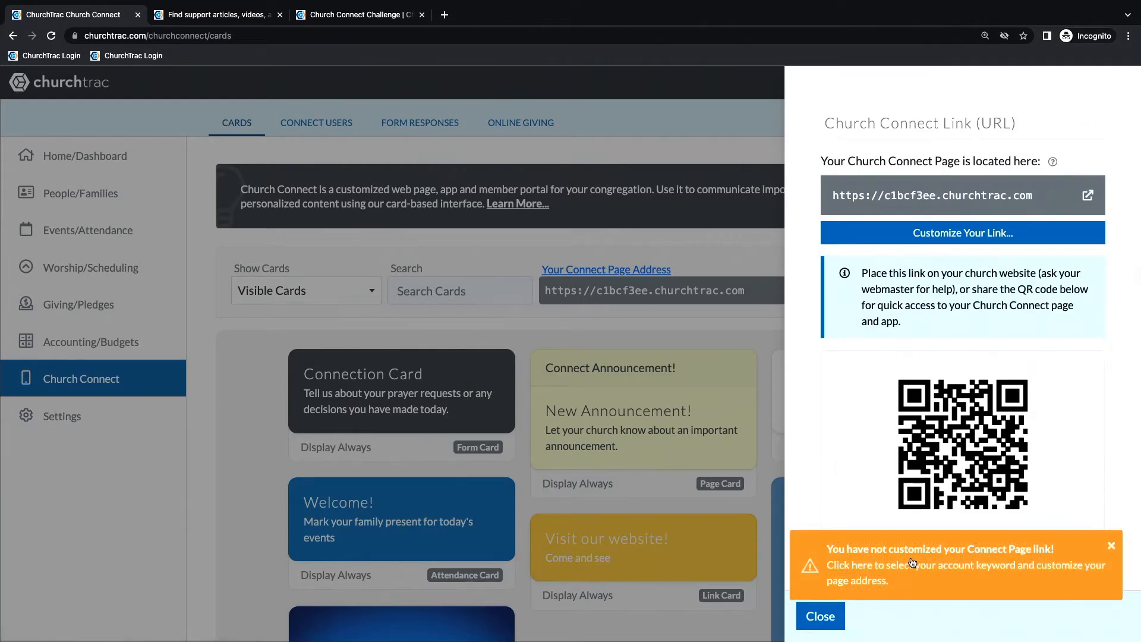
{"action": "left_click", "coordinate": [913, 562]}
{"action": "left_click", "coordinate": [981, 237]}
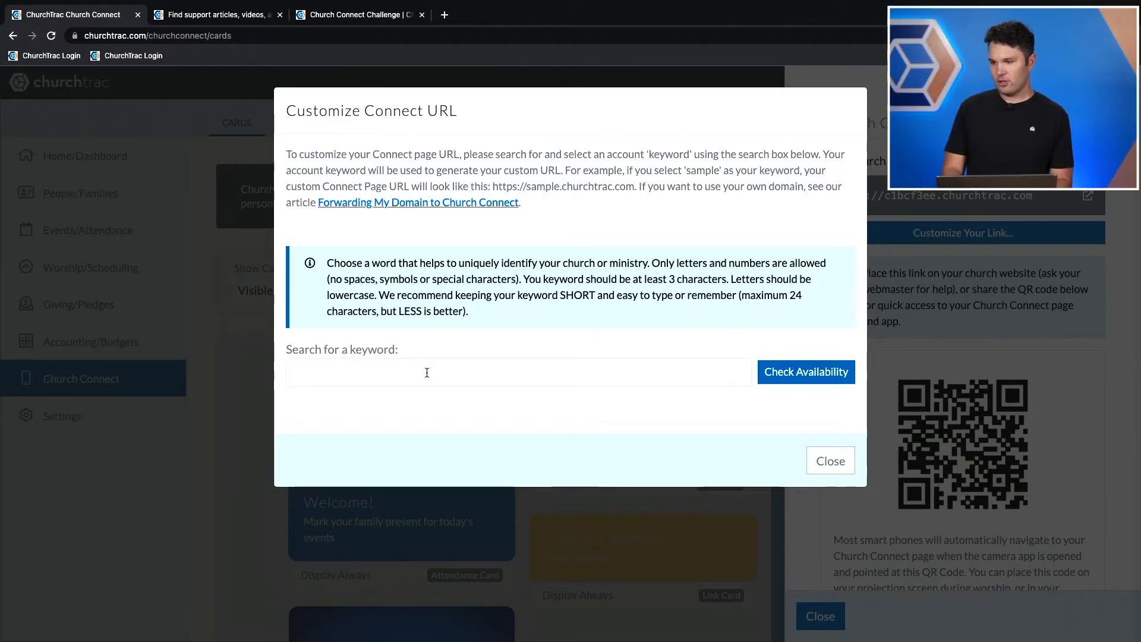
{"action": "left_click", "coordinate": [427, 373]}
{"action": "type", "text": "th"}
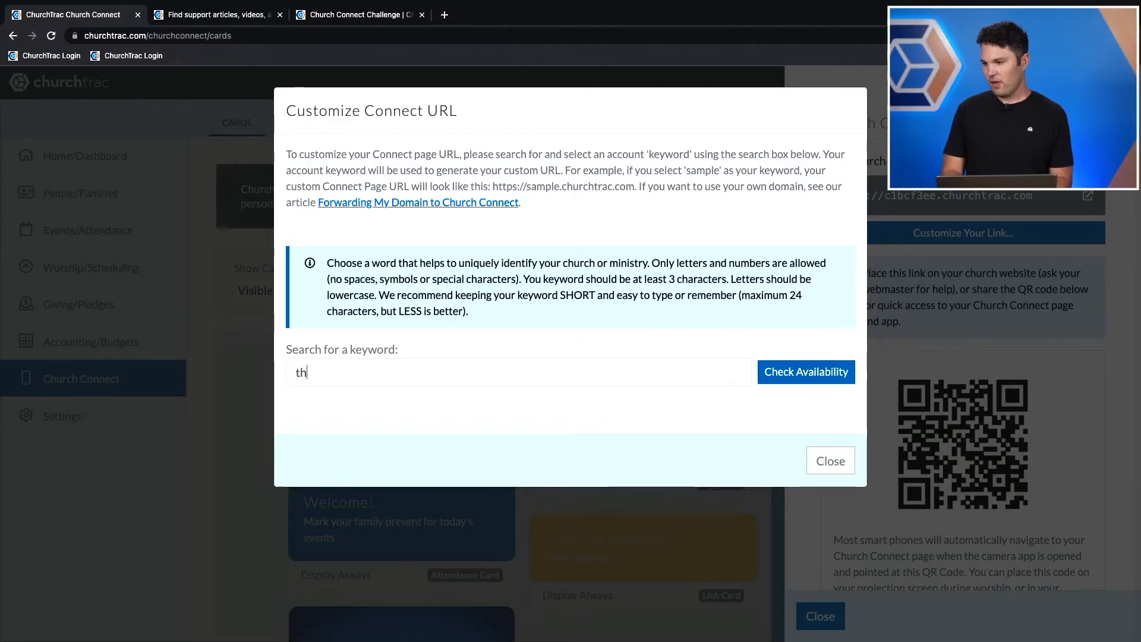
{"action": "type", "text": "enew"}
{"action": "key", "text": "BackSpace"}
{"action": "key", "text": "BackSpace"}
{"action": "key", "text": "BackSpace"}
{"action": "key", "text": "BackSpace"}
{"action": "key", "text": "BackSpace"}
{"action": "key", "text": "BackSpace"}
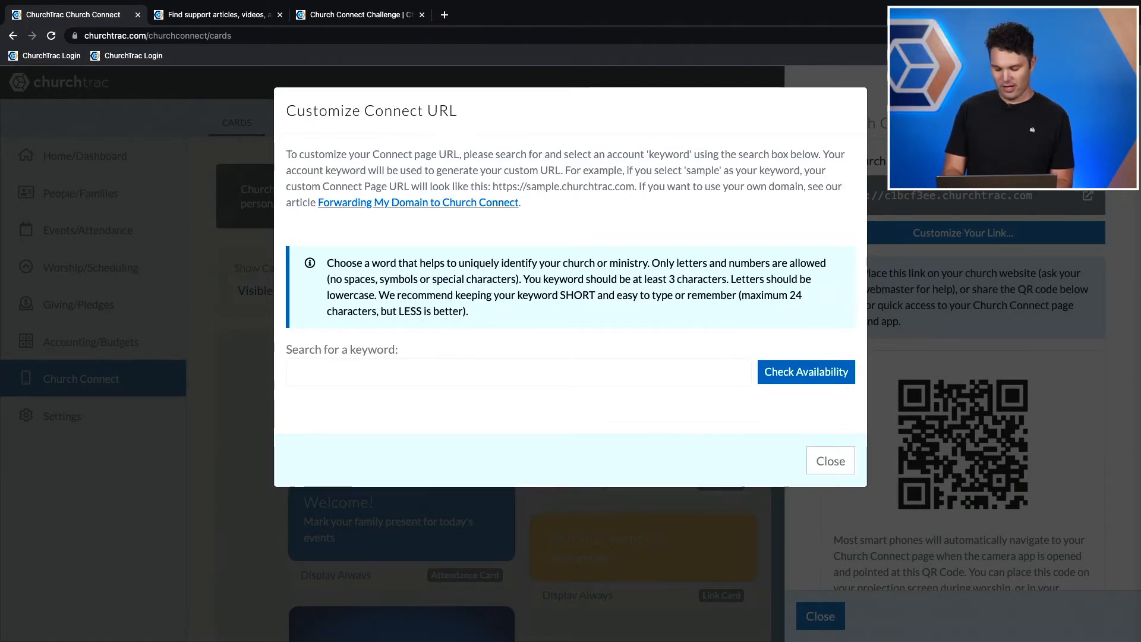
Check the availability of the keyword "npcc" and reserve it as the permanent account keyword for the Connect URL
{"action": "type", "text": "np"}
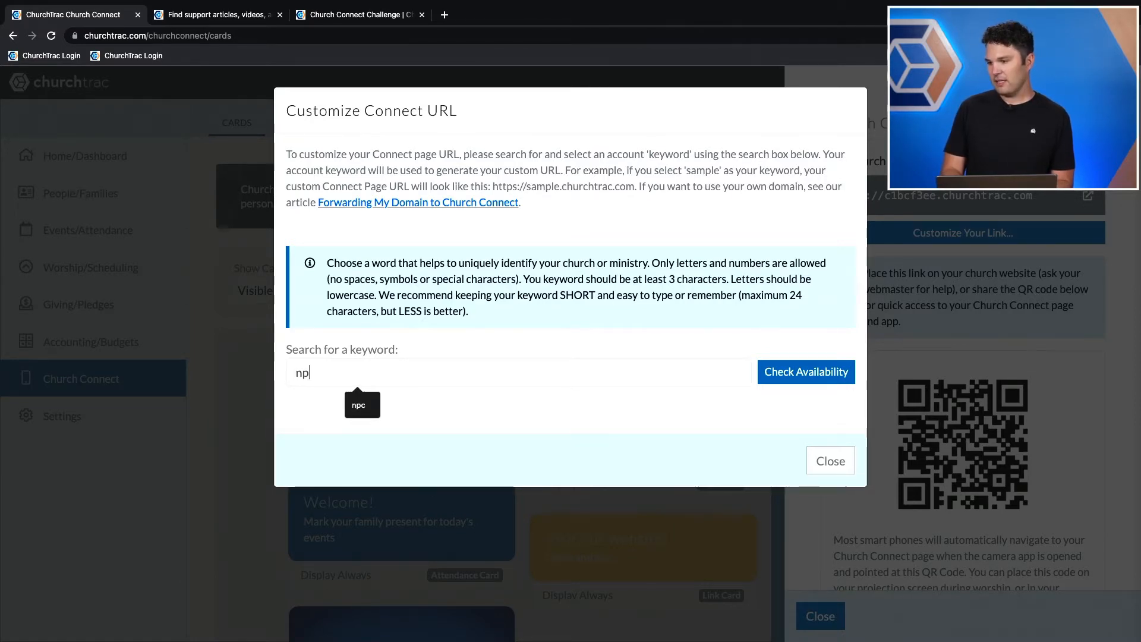
{"action": "type", "text": "cc"}
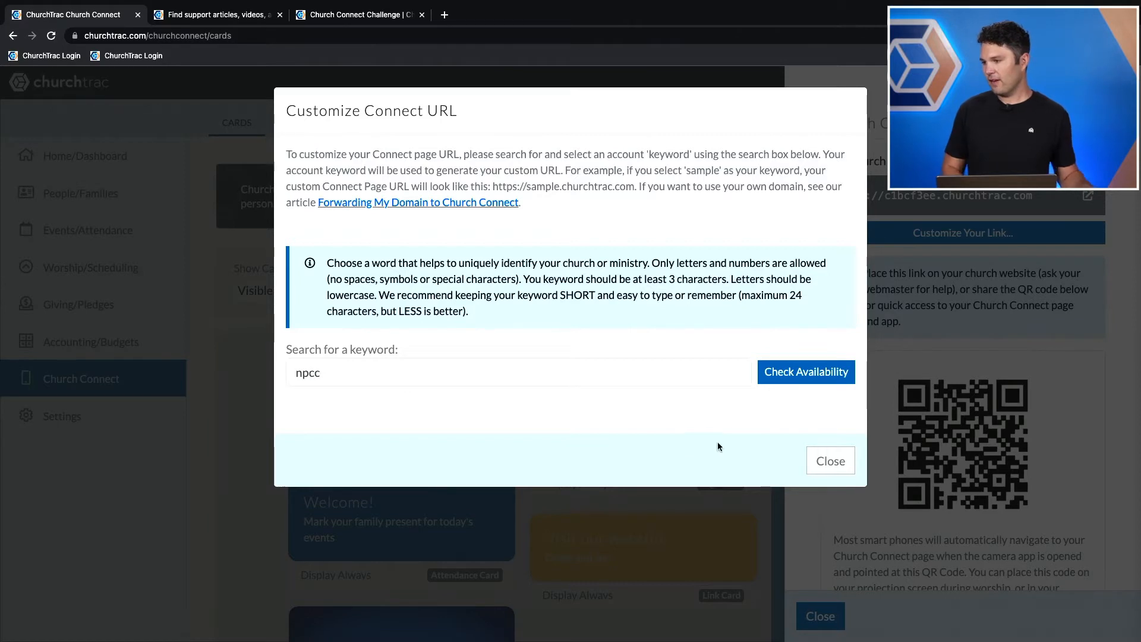
{"action": "left_click", "coordinate": [782, 373]}
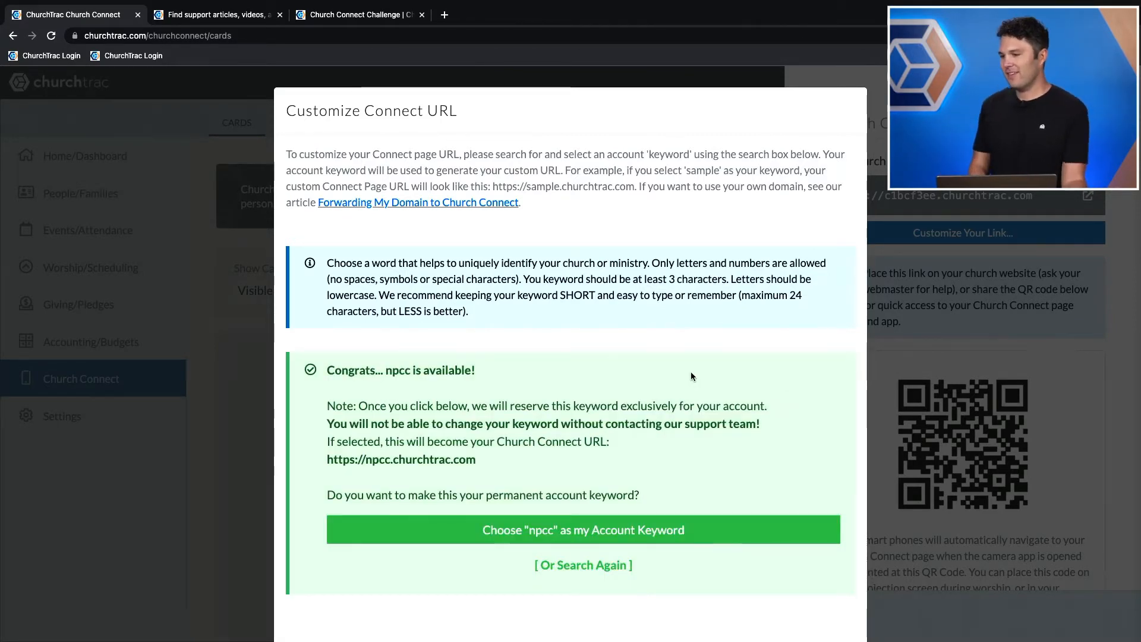
{"action": "scroll", "coordinate": [612, 473], "scroll_direction": "down", "scroll_amount": 2}
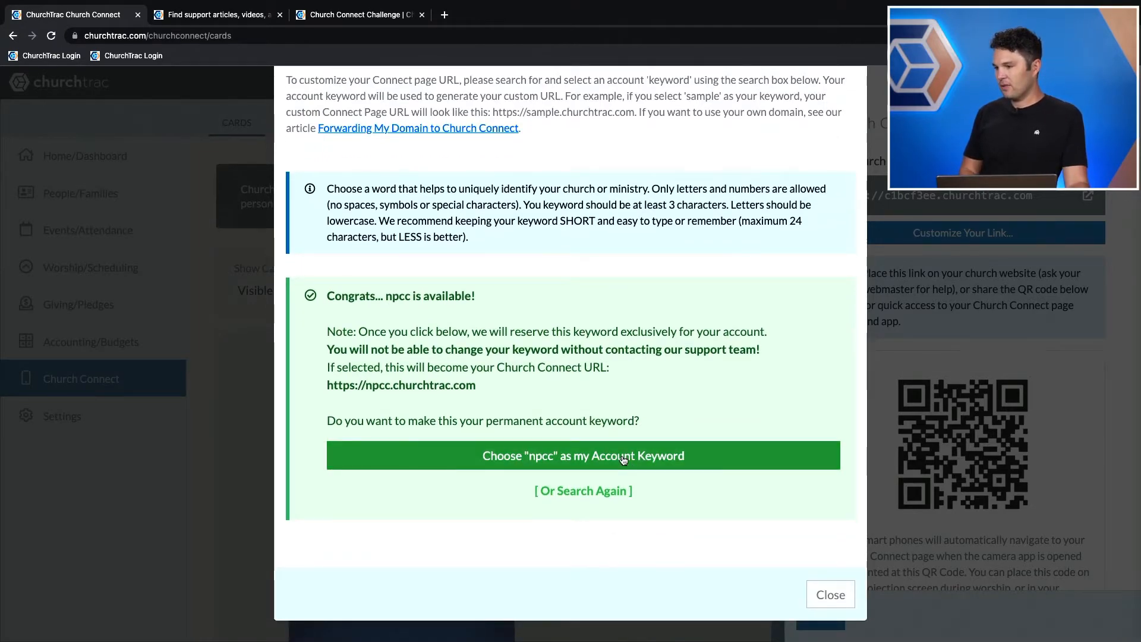
{"action": "left_click", "coordinate": [623, 460]}
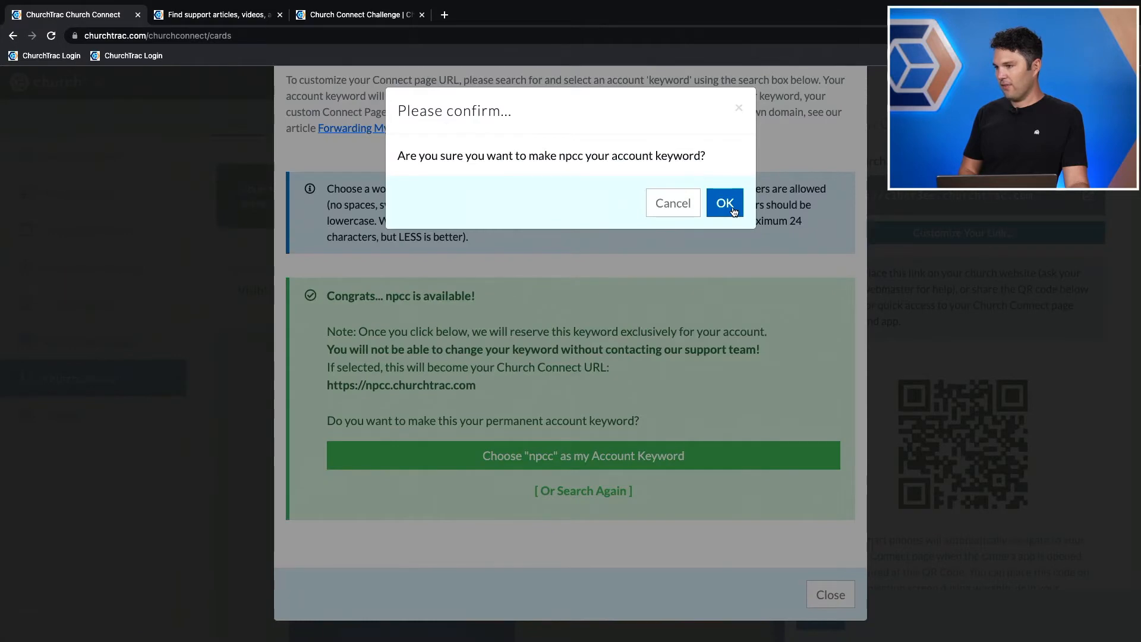
{"action": "left_click", "coordinate": [729, 203]}
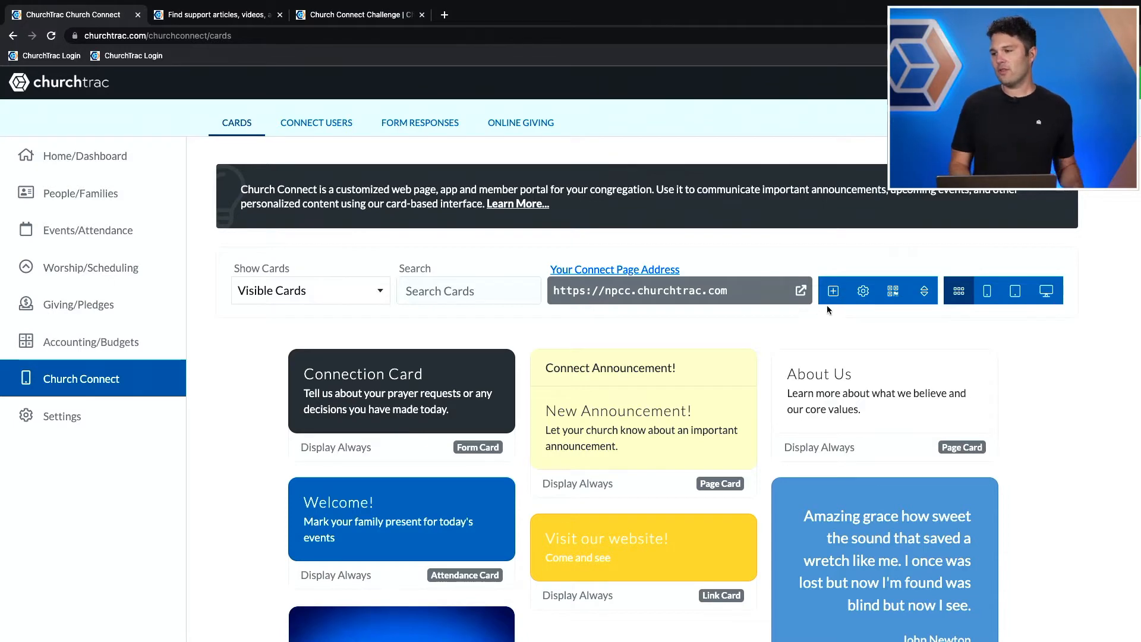
View the live Connect page at its custom address and open the church logo section in the ChurchTrac admin settings
{"action": "left_click", "coordinate": [801, 291]}
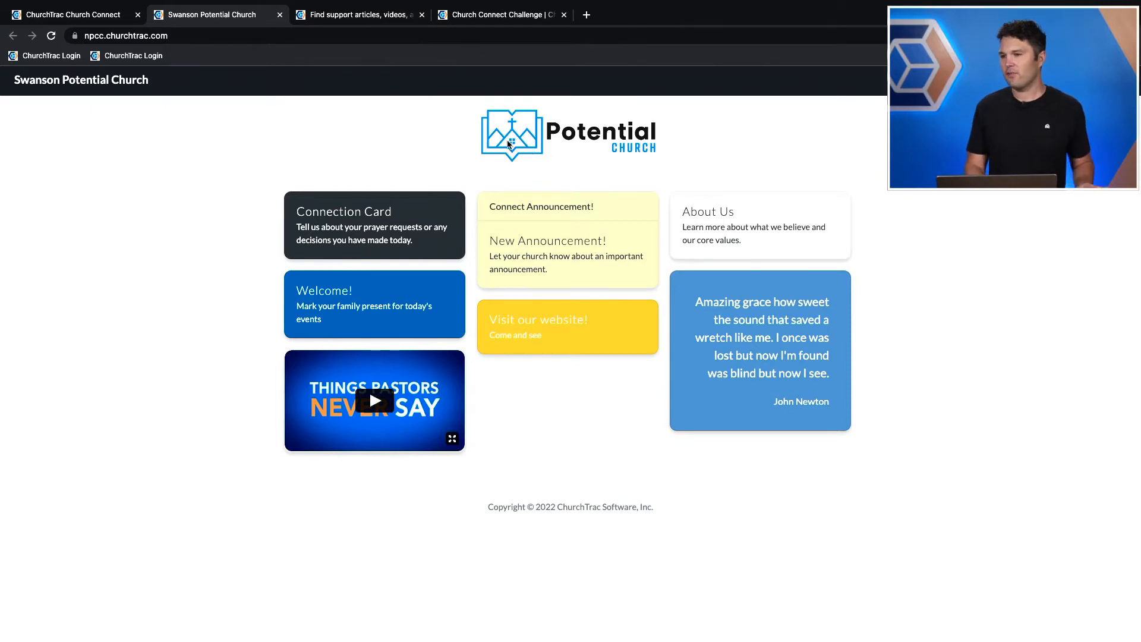
{"action": "left_click", "coordinate": [80, 15]}
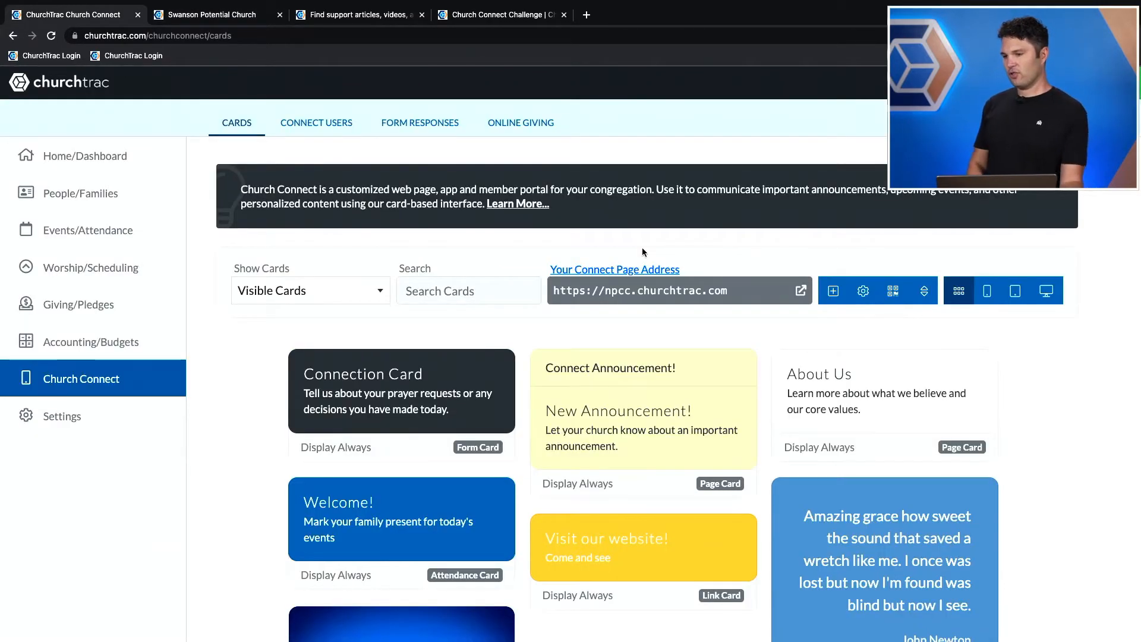
{"action": "left_click", "coordinate": [66, 416]}
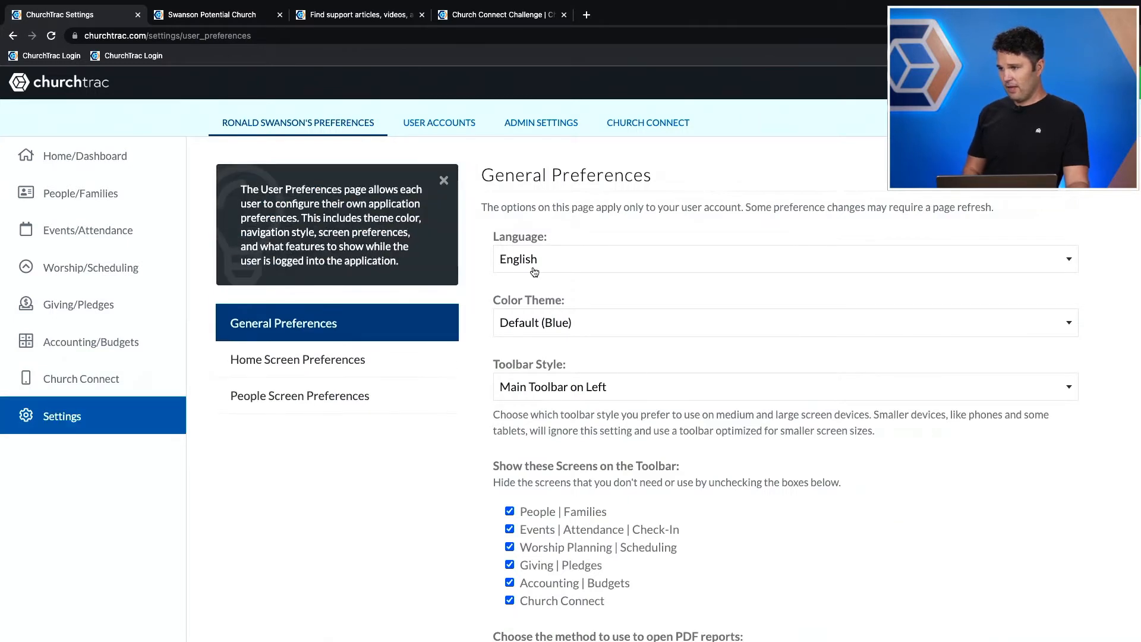
{"action": "left_click", "coordinate": [556, 119]}
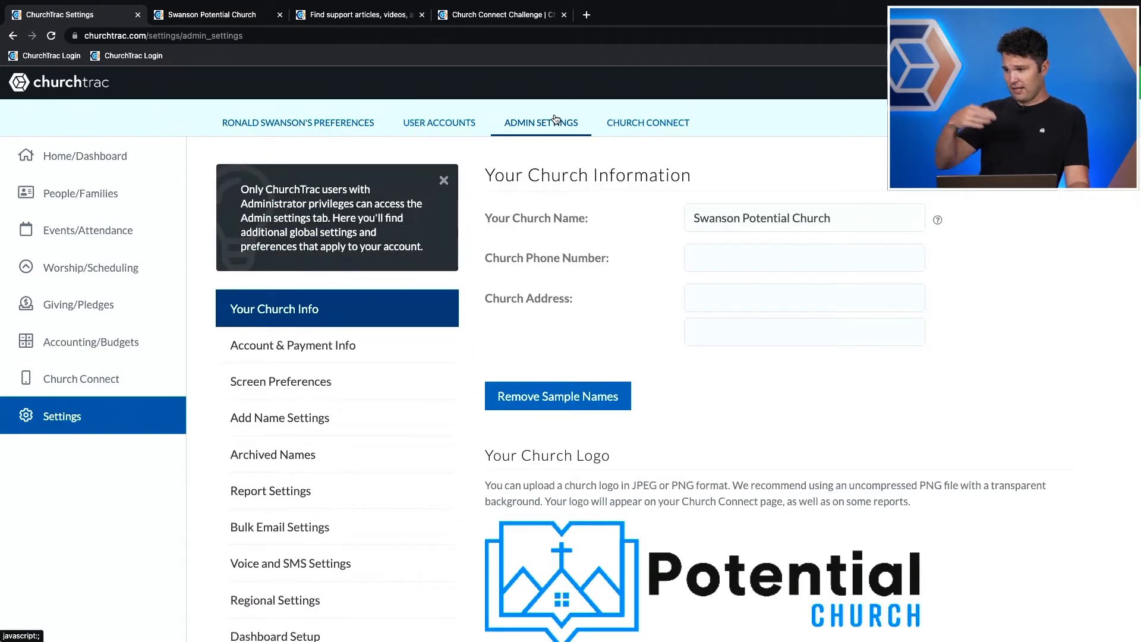
{"action": "scroll", "coordinate": [762, 405], "scroll_direction": "down", "scroll_amount": 3}
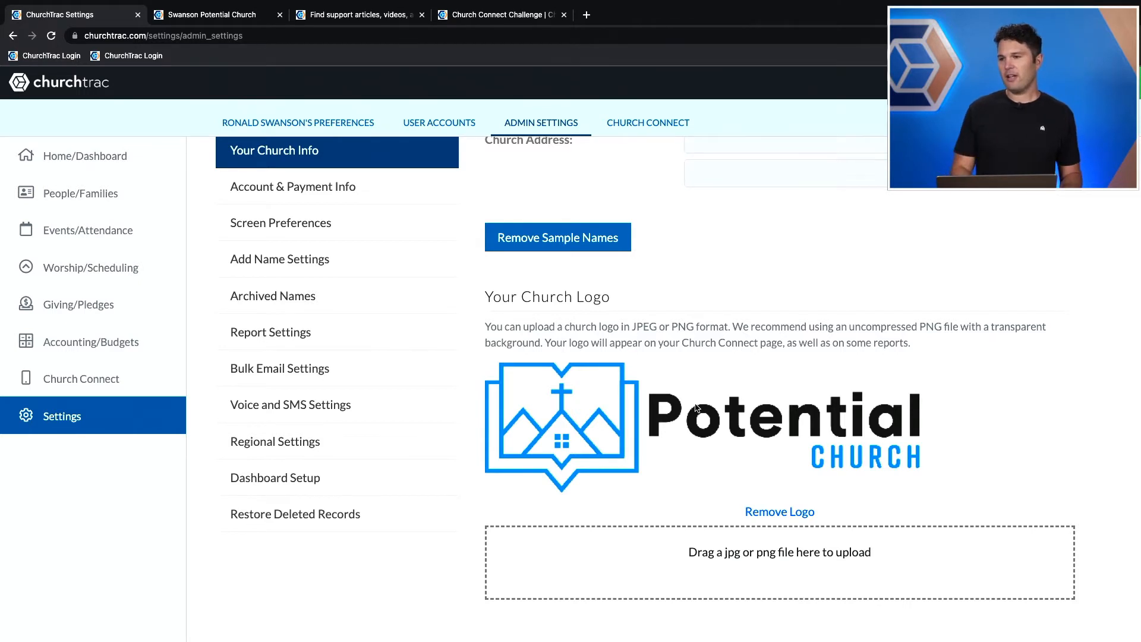
Compare the logo on the live Connect page with the one under Your Church Logo in the admin settings
{"action": "mouse_move", "coordinate": [194, 3]}
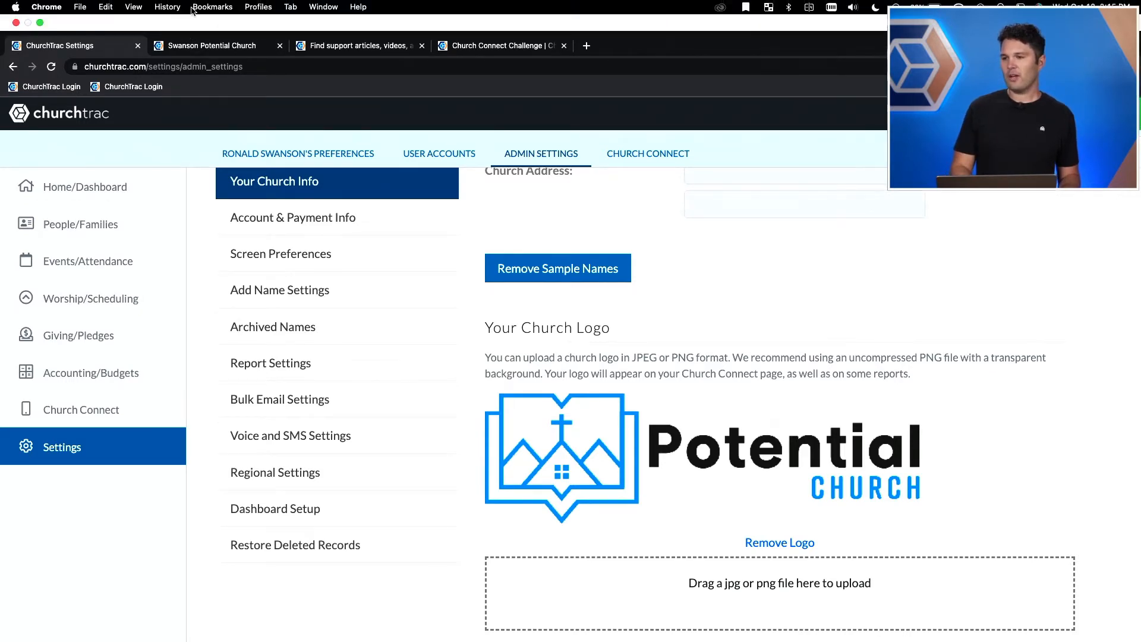
{"action": "left_click", "coordinate": [208, 46]}
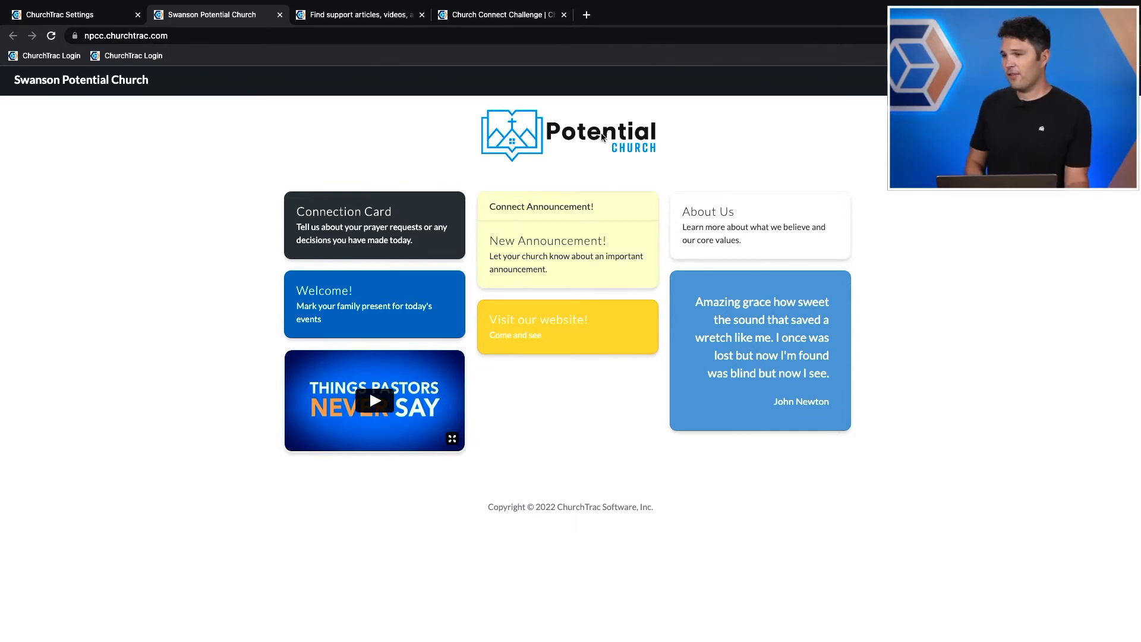
{"action": "left_click", "coordinate": [104, 27]}
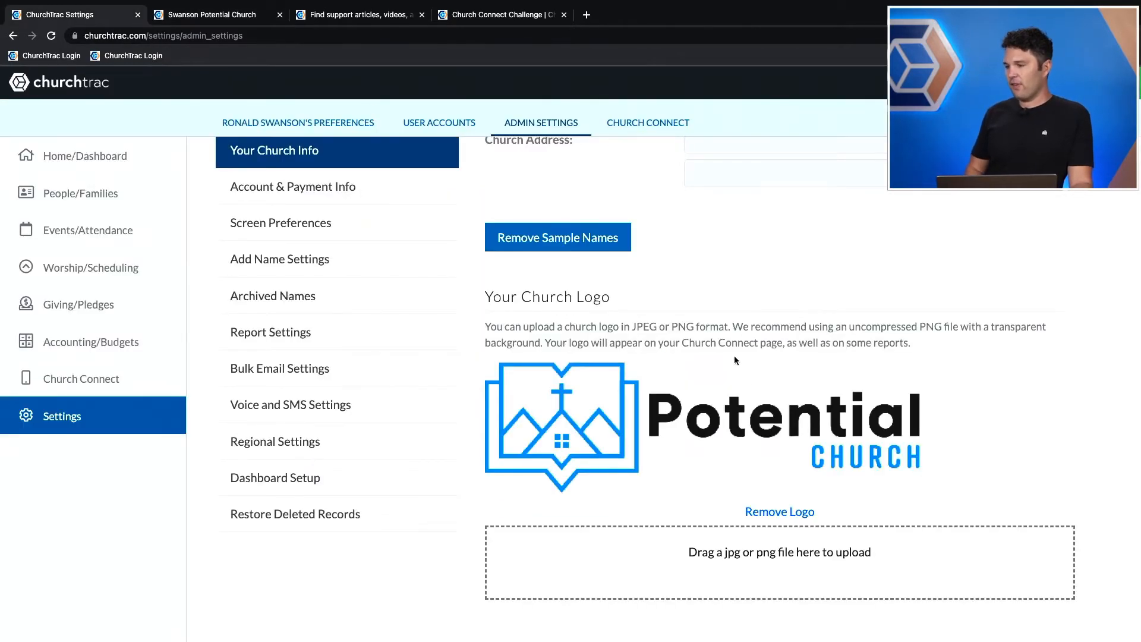
{"action": "scroll", "coordinate": [747, 388], "scroll_direction": "up", "scroll_amount": 3}
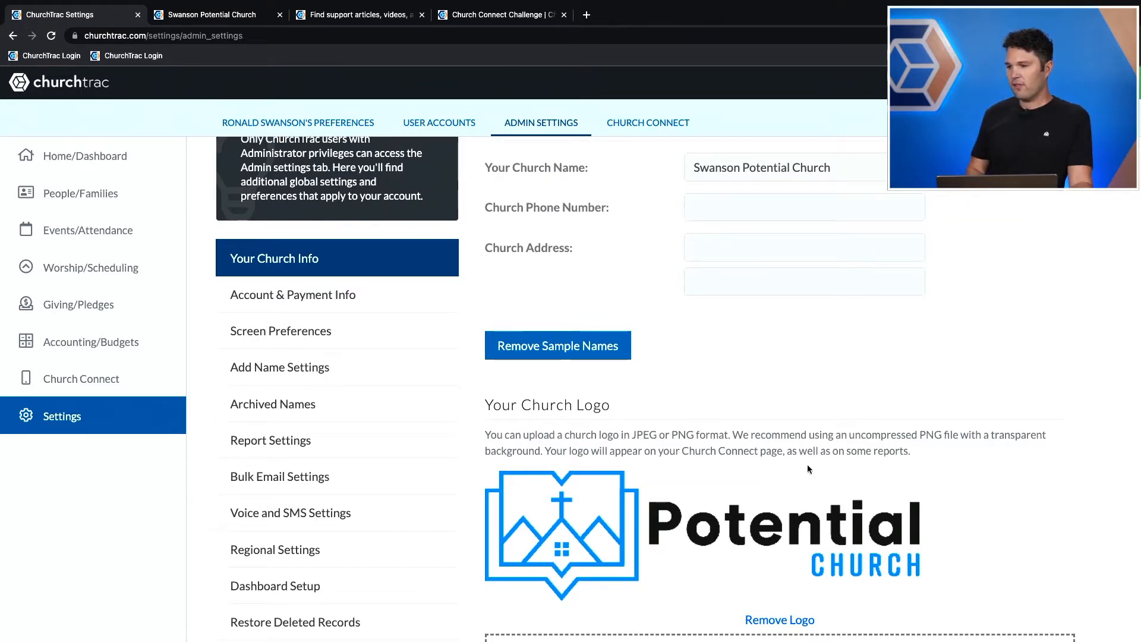
Return to the Church Connect cards page and open the Connect Settings
{"action": "left_click", "coordinate": [61, 391]}
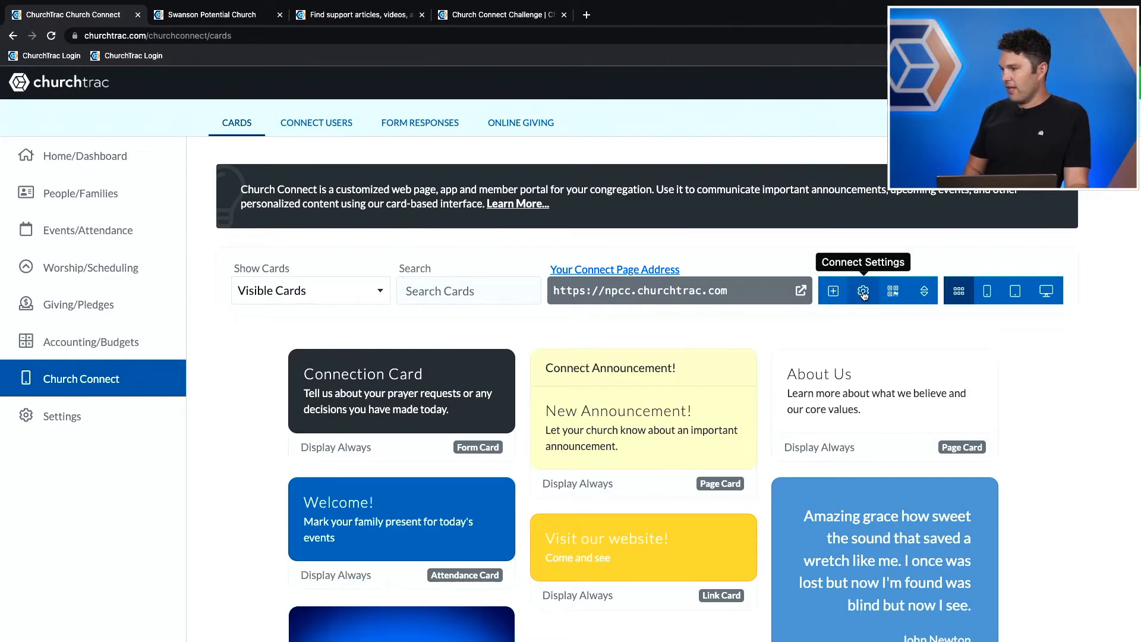
{"action": "scroll", "coordinate": [864, 295], "scroll_direction": "up", "scroll_amount": 5}
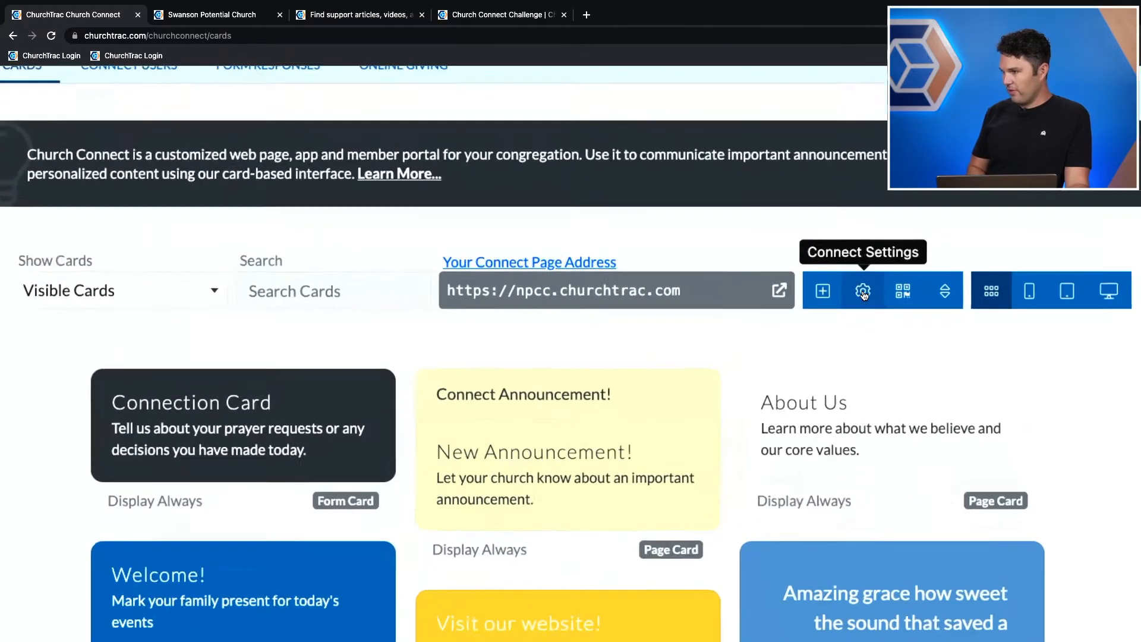
{"action": "scroll", "coordinate": [865, 296], "scroll_direction": "down", "scroll_amount": 3}
{"action": "scroll", "coordinate": [864, 295], "scroll_direction": "down", "scroll_amount": 3}
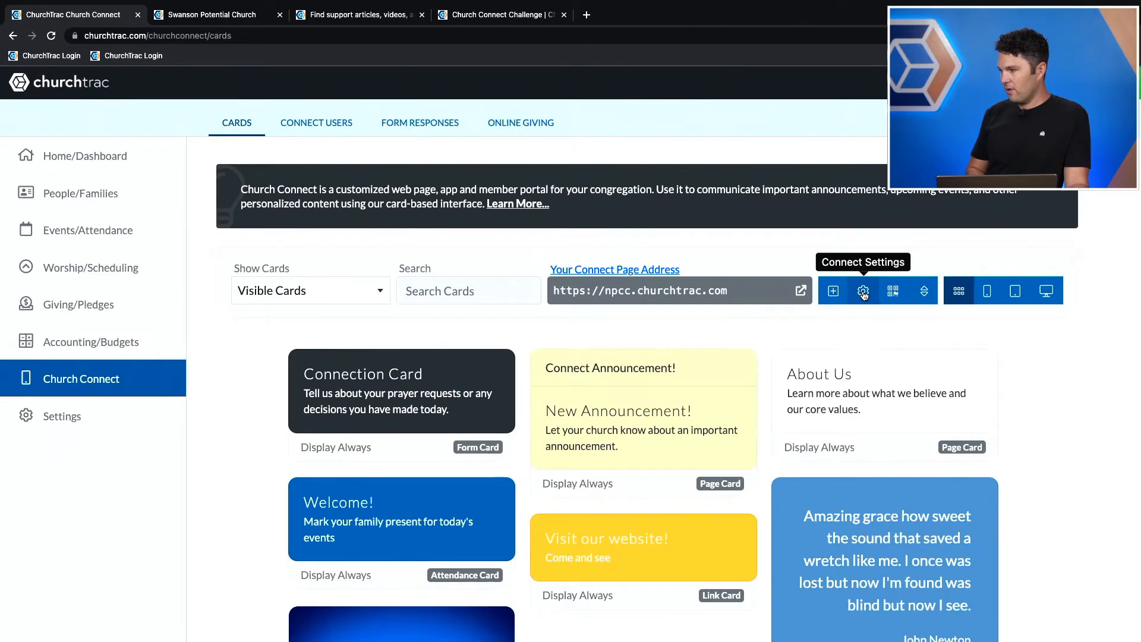
{"action": "left_click", "coordinate": [862, 291]}
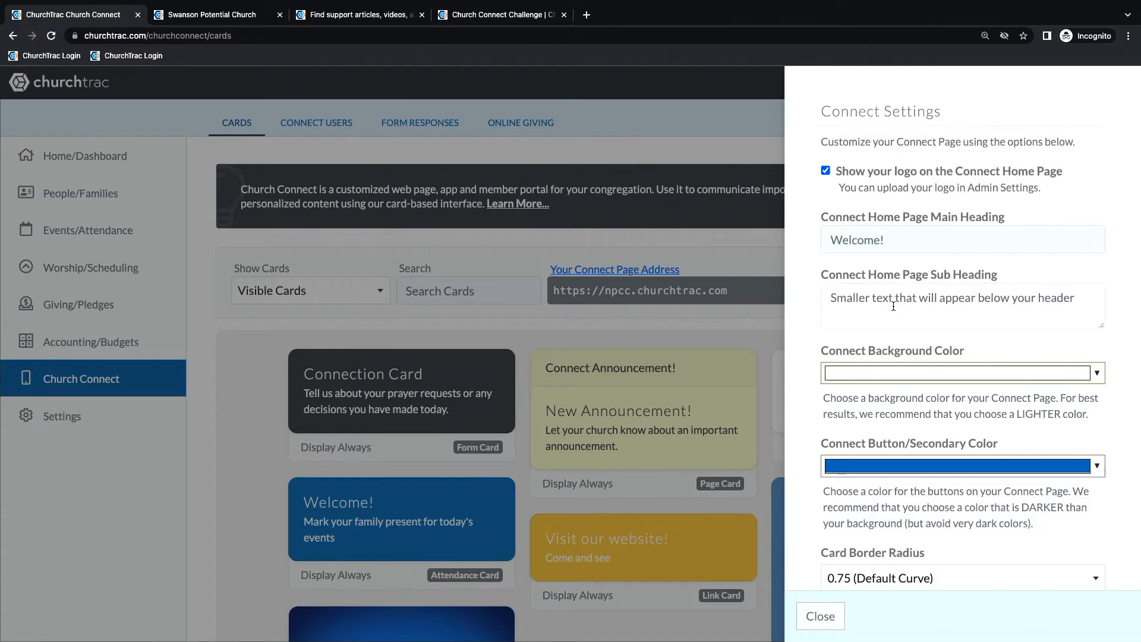
Review the Connect page's heading and color options, including the palette for the button/secondary color, without picking a color
{"action": "scroll", "coordinate": [893, 306], "scroll_direction": "down", "scroll_amount": 3}
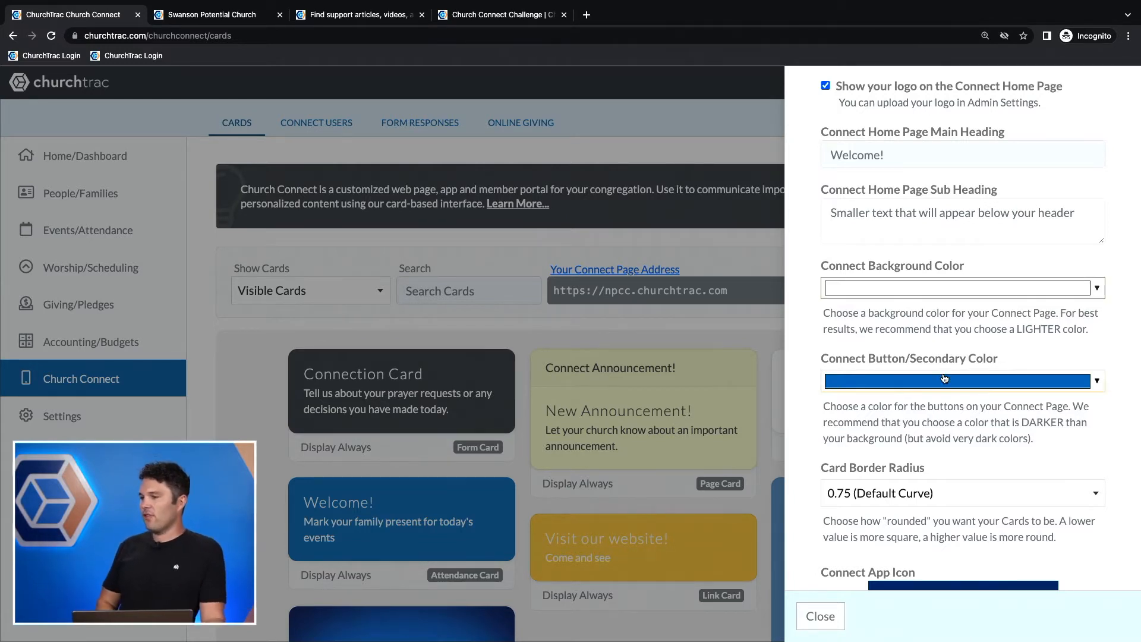
{"action": "scroll", "coordinate": [946, 377], "scroll_direction": "down", "scroll_amount": 1}
{"action": "left_click", "coordinate": [945, 344]}
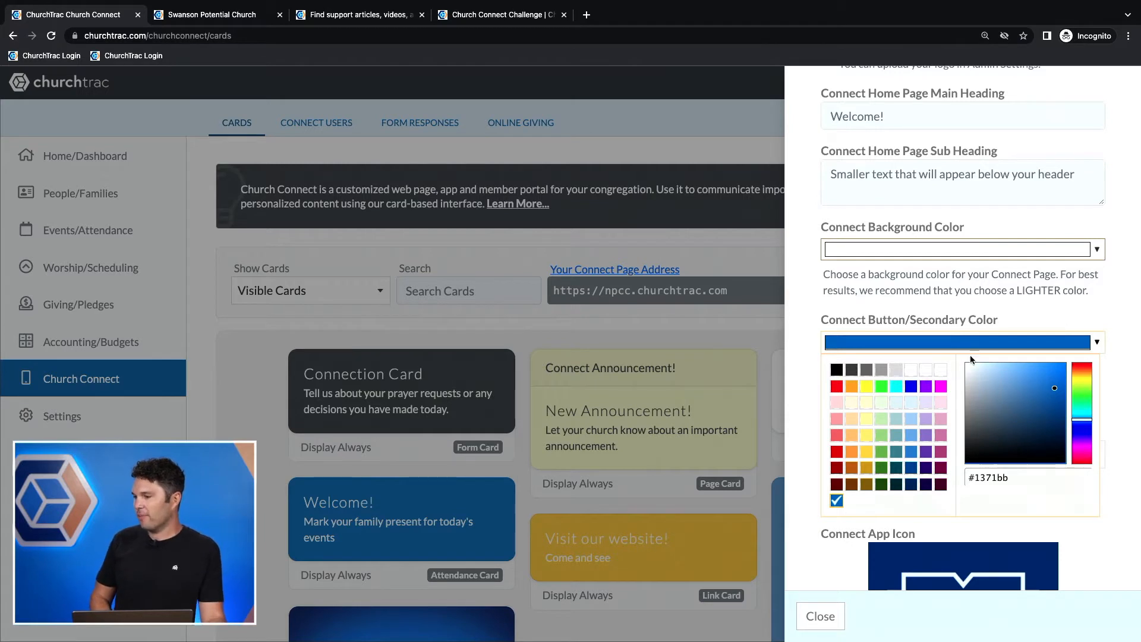
{"action": "left_click", "coordinate": [1037, 312]}
Examine the Connect App Icon image and its upload requirements, and close the Connect Settings
{"action": "scroll", "coordinate": [1037, 315], "scroll_direction": "down", "scroll_amount": 3}
{"action": "scroll", "coordinate": [1037, 318], "scroll_direction": "down", "scroll_amount": 4}
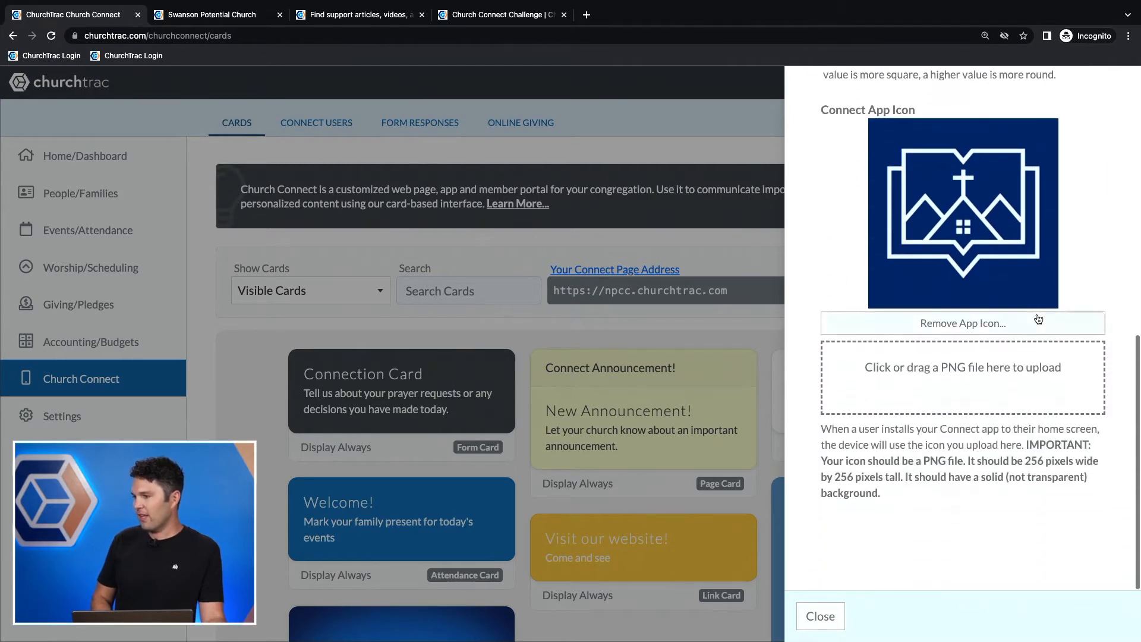
{"action": "scroll", "coordinate": [969, 251], "scroll_direction": "up", "scroll_amount": 1}
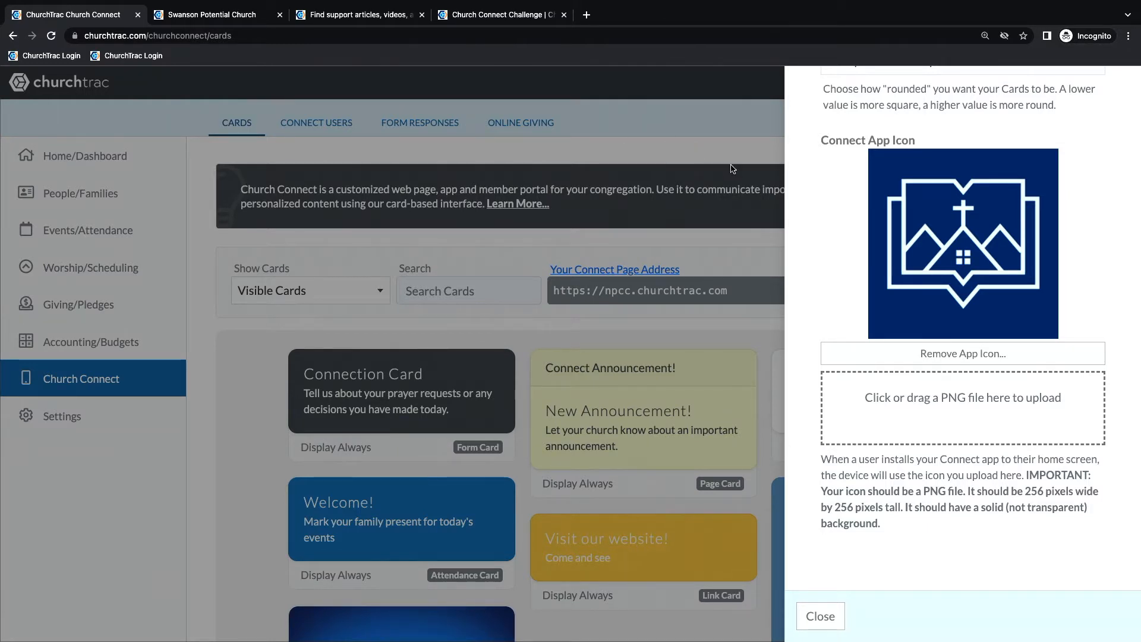
{"action": "scroll", "coordinate": [836, 192], "scroll_direction": "down", "scroll_amount": 1}
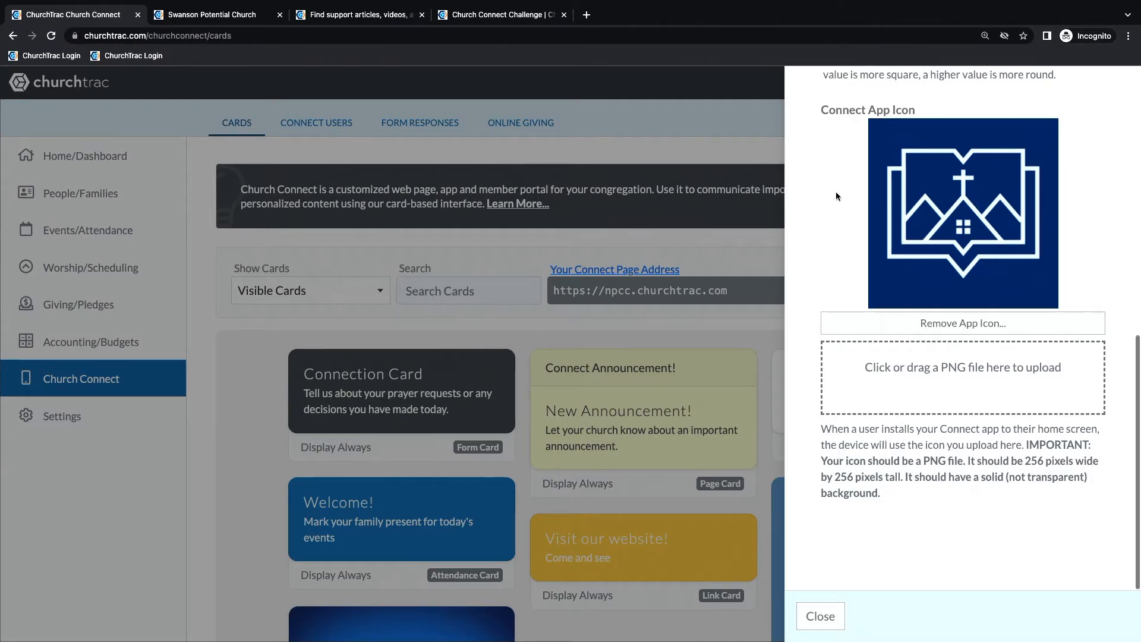
{"action": "left_click", "coordinate": [811, 617]}
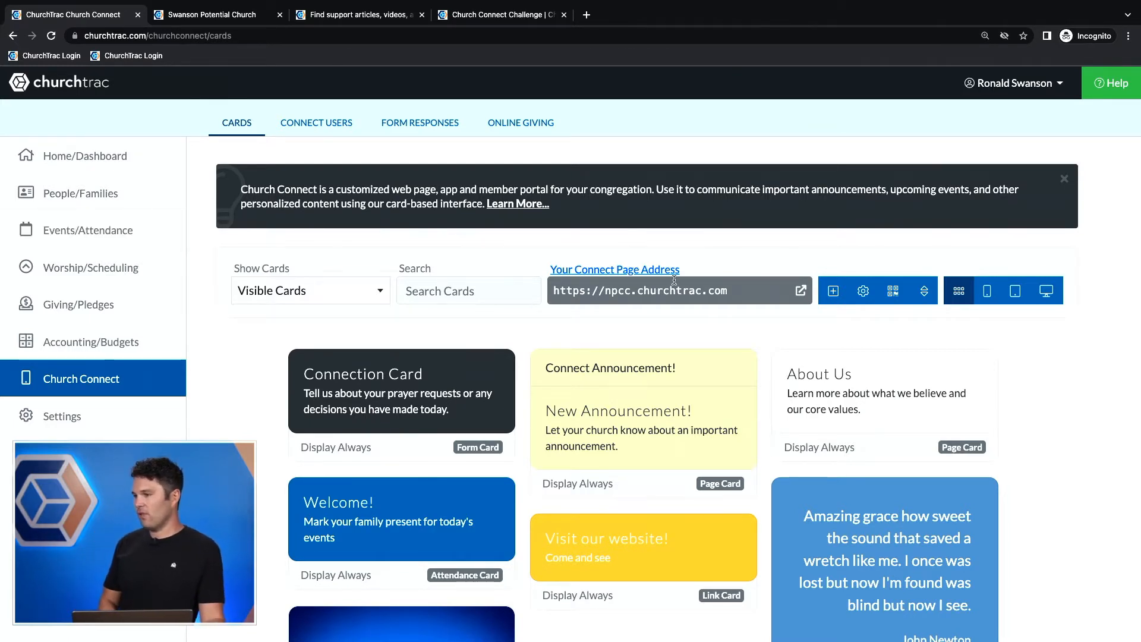
Start creating a new card and go through the Page, Link, Form, Registration, Giving and Attendance card types
{"action": "left_click", "coordinate": [834, 297]}
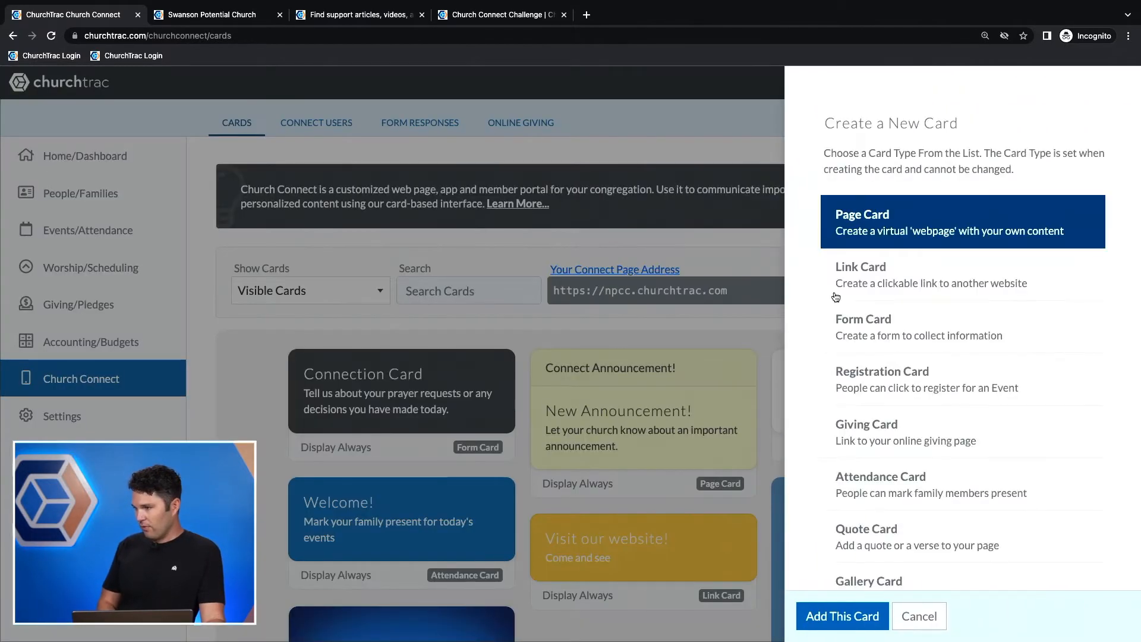
{"action": "scroll", "coordinate": [937, 246], "scroll_direction": "down", "scroll_amount": 2}
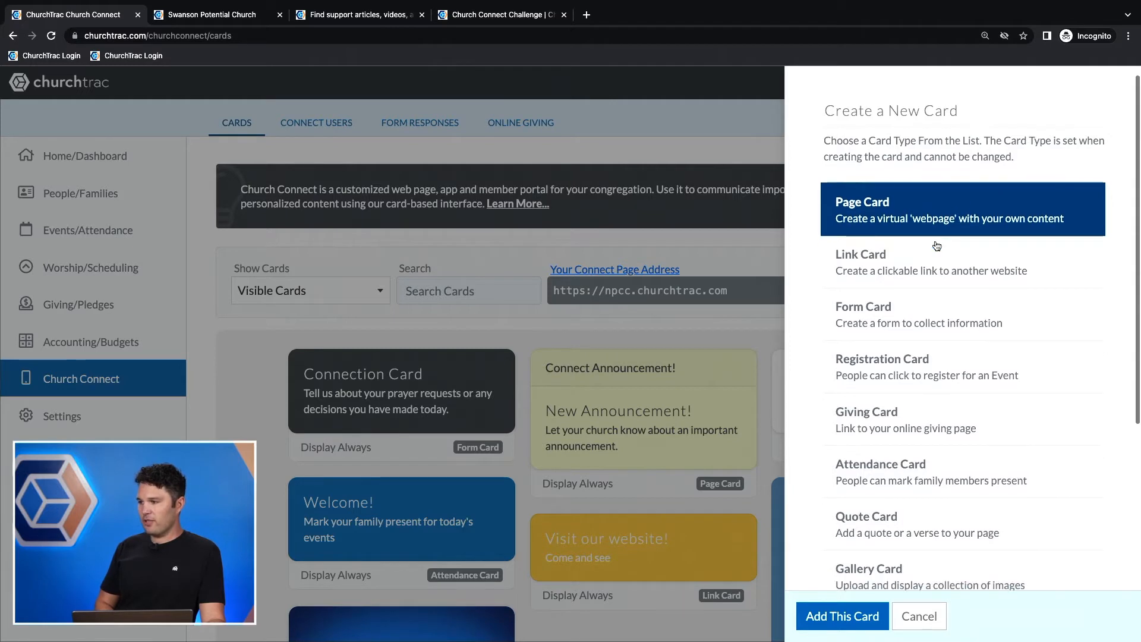
{"action": "scroll", "coordinate": [936, 246], "scroll_direction": "down", "scroll_amount": 2}
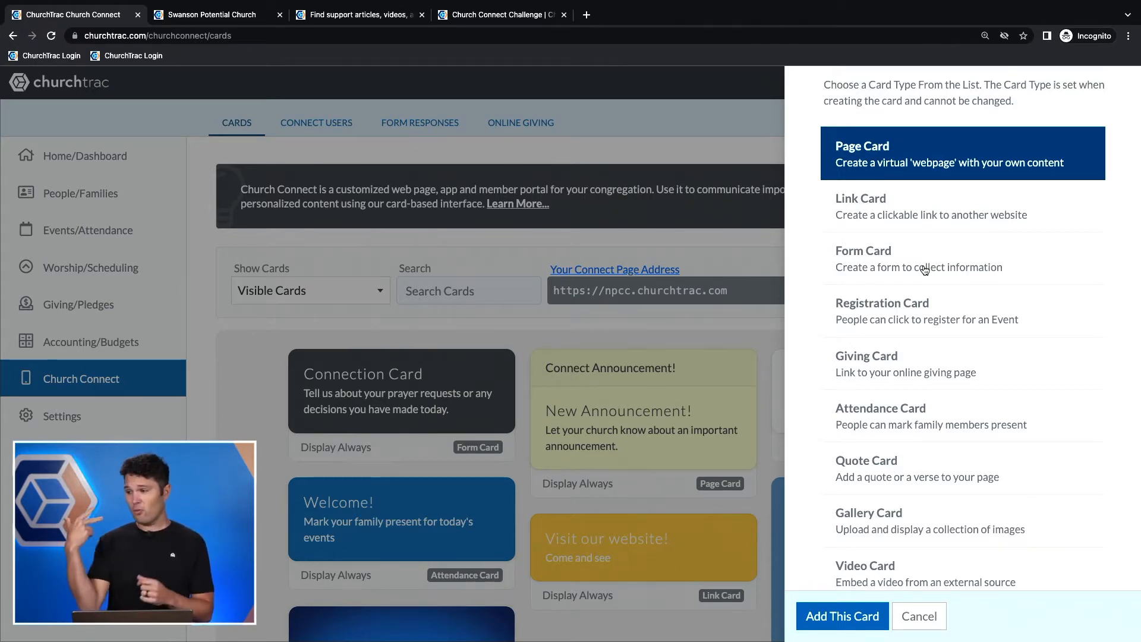
{"action": "left_click", "coordinate": [957, 304]}
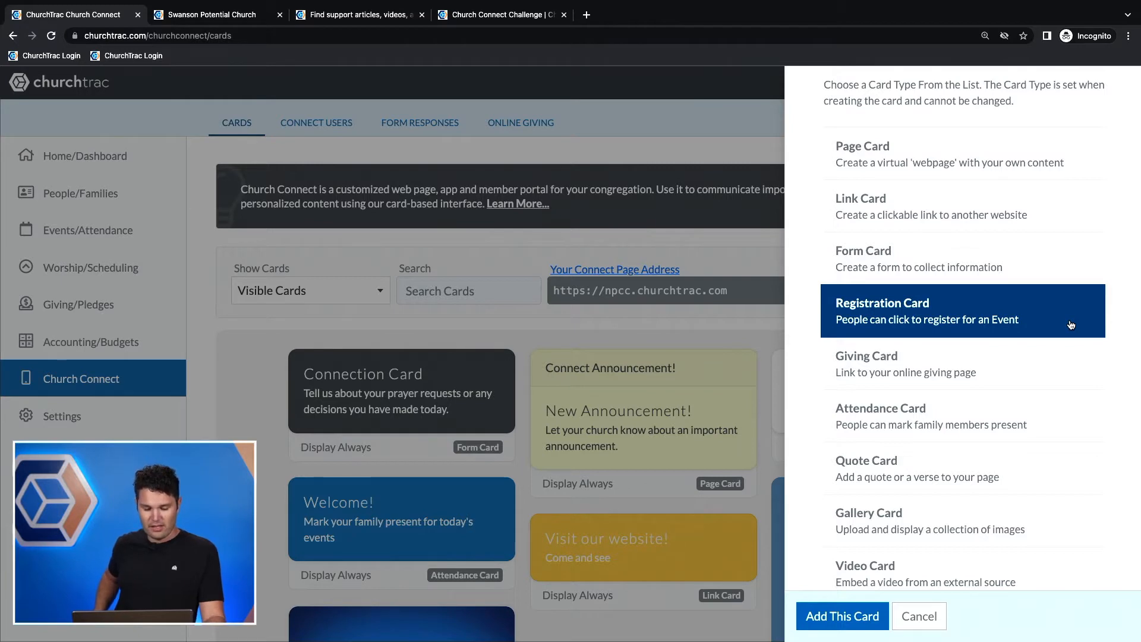
{"action": "left_click", "coordinate": [940, 379]}
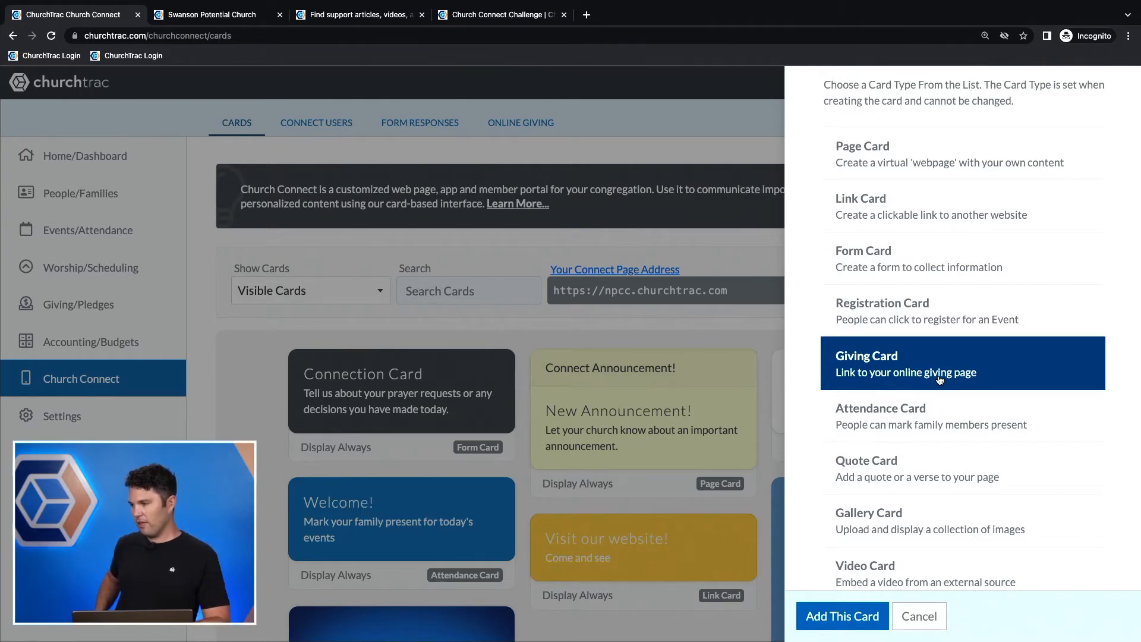
{"action": "left_click", "coordinate": [902, 434]}
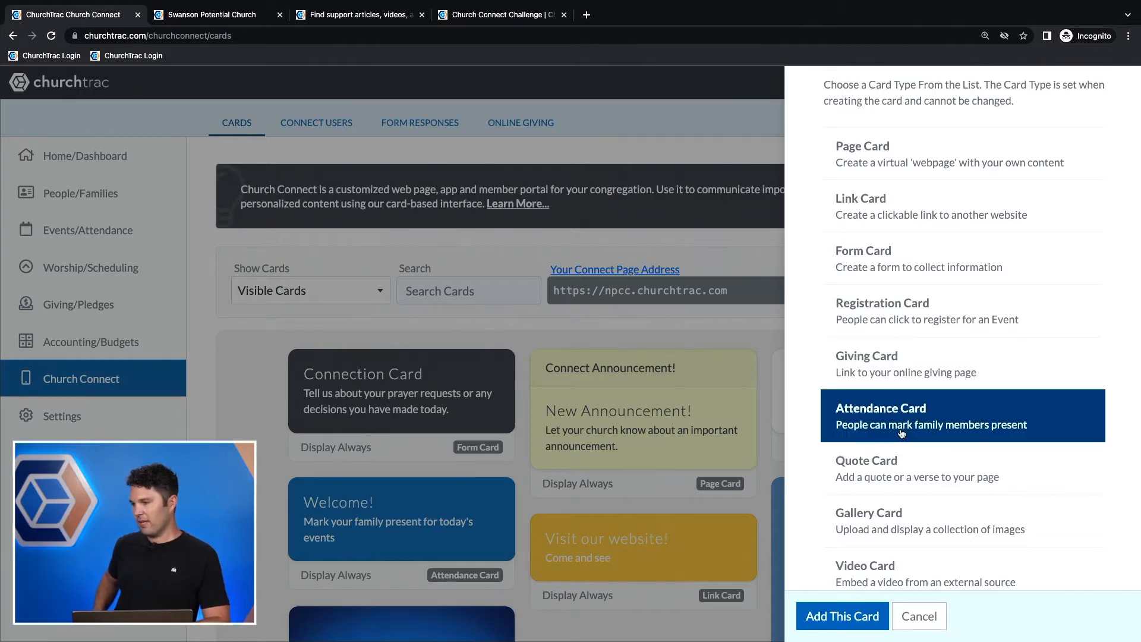
Go through the Quote, Gallery and Video card types for the new card, ending with Expandable Card selected
{"action": "scroll", "coordinate": [902, 434], "scroll_direction": "down", "scroll_amount": 1}
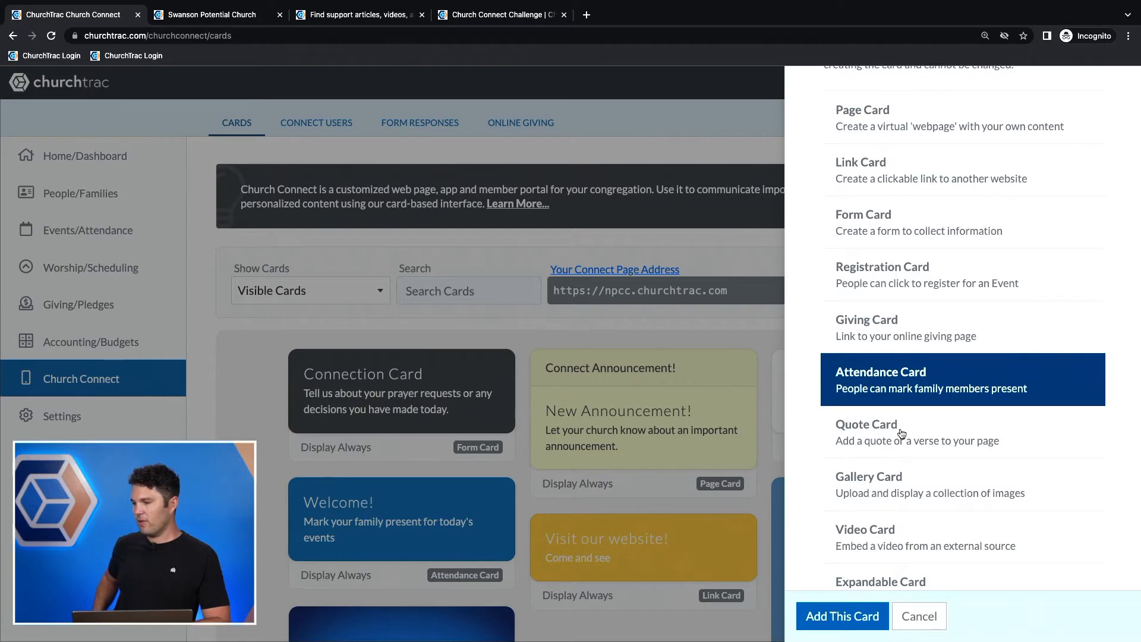
{"action": "scroll", "coordinate": [902, 434], "scroll_direction": "down", "scroll_amount": 2}
{"action": "left_click", "coordinate": [895, 378]}
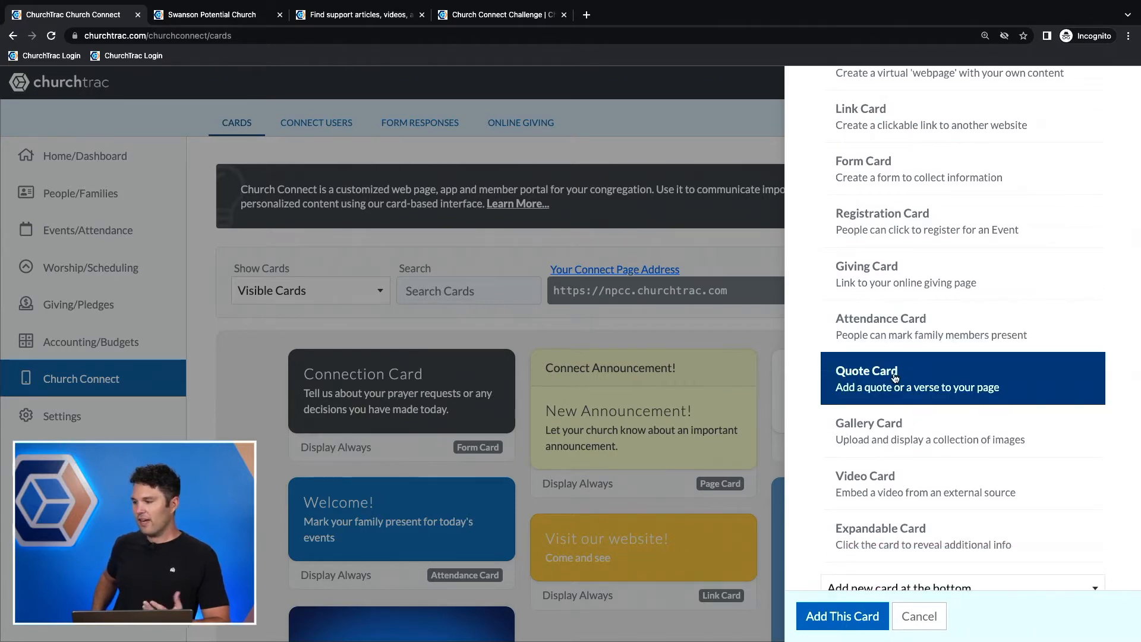
{"action": "left_click", "coordinate": [892, 438]}
{"action": "scroll", "coordinate": [890, 440], "scroll_direction": "down", "scroll_amount": 1}
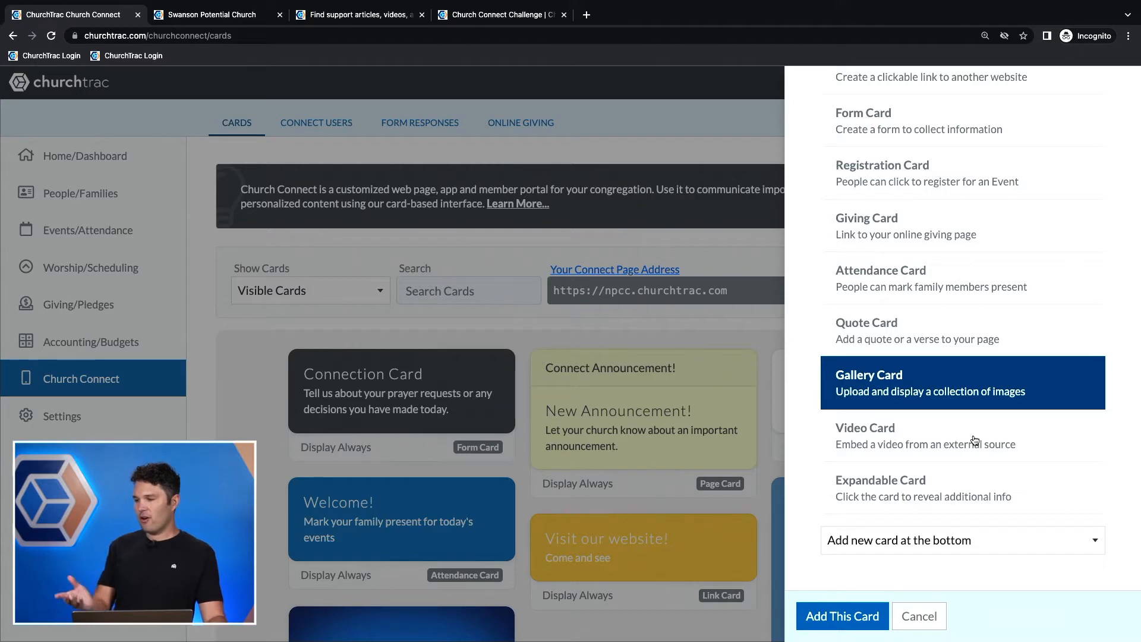
{"action": "left_click", "coordinate": [931, 491]}
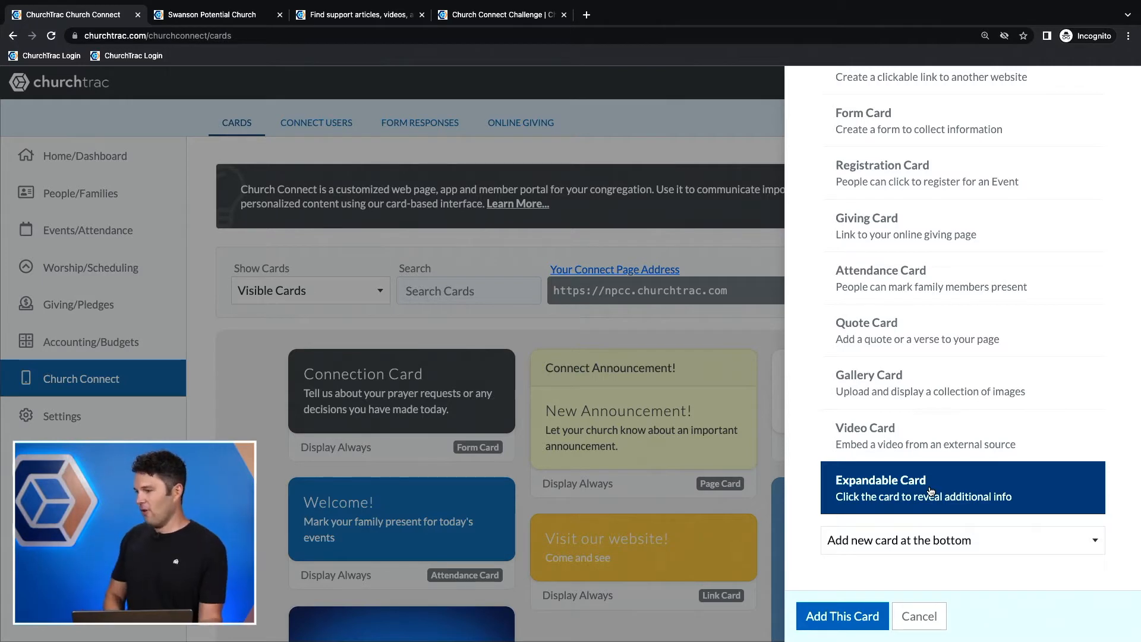
Choose the Giving Card type for the new card and add it at the bottom of the Connect page
{"action": "scroll", "coordinate": [931, 491], "scroll_direction": "down", "scroll_amount": 1}
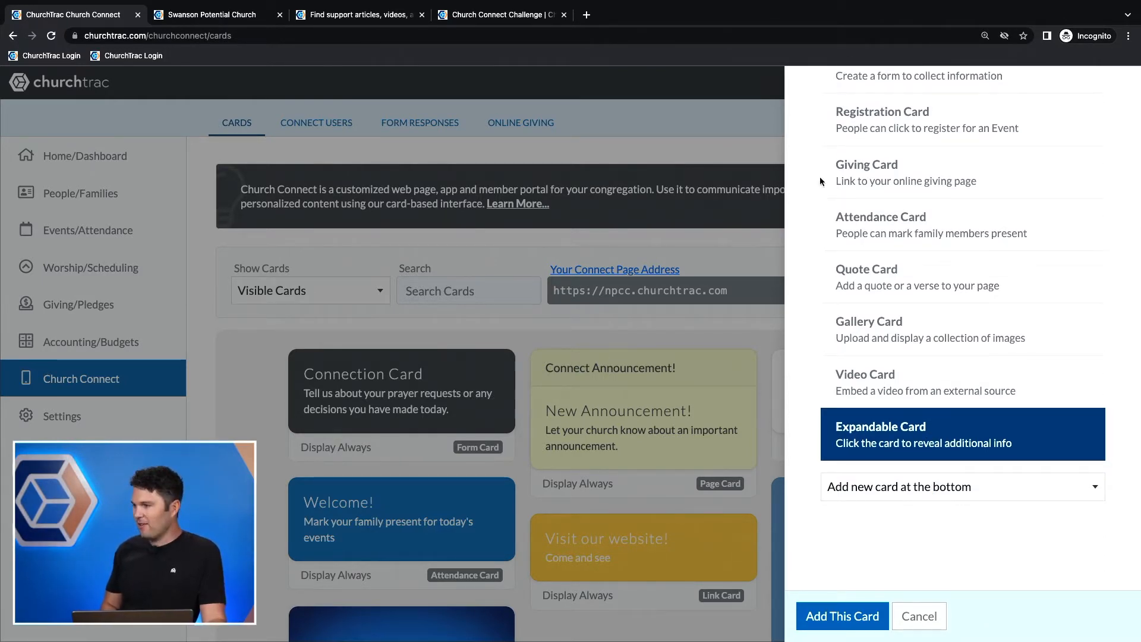
{"action": "scroll", "coordinate": [824, 182], "scroll_direction": "up", "scroll_amount": 5}
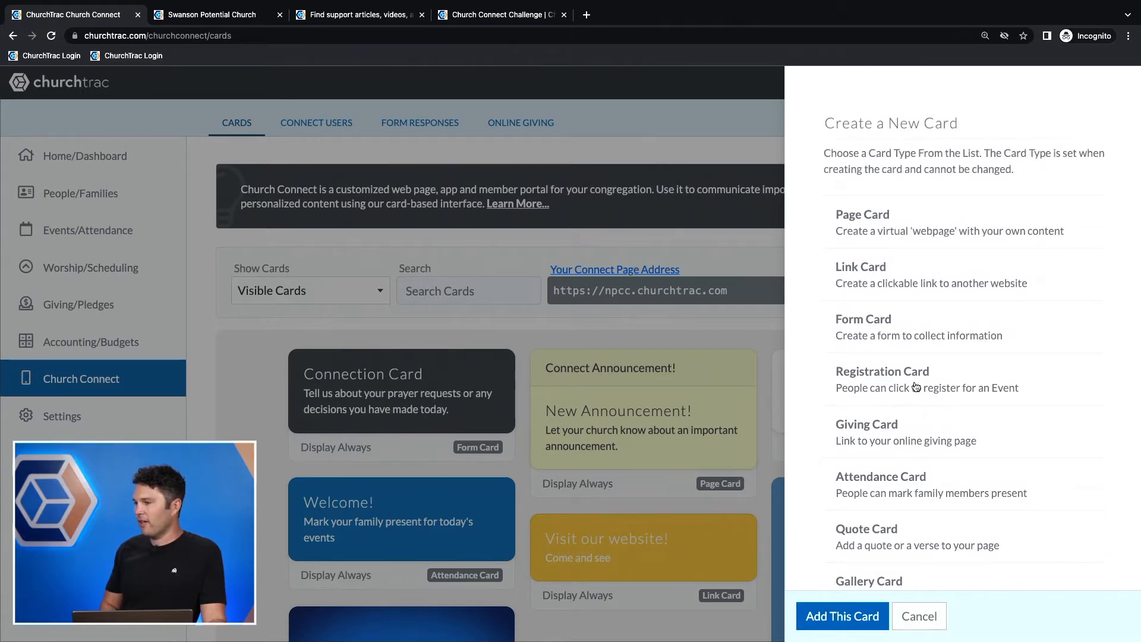
{"action": "scroll", "coordinate": [893, 451], "scroll_direction": "down", "scroll_amount": 1}
{"action": "left_click", "coordinate": [898, 423]}
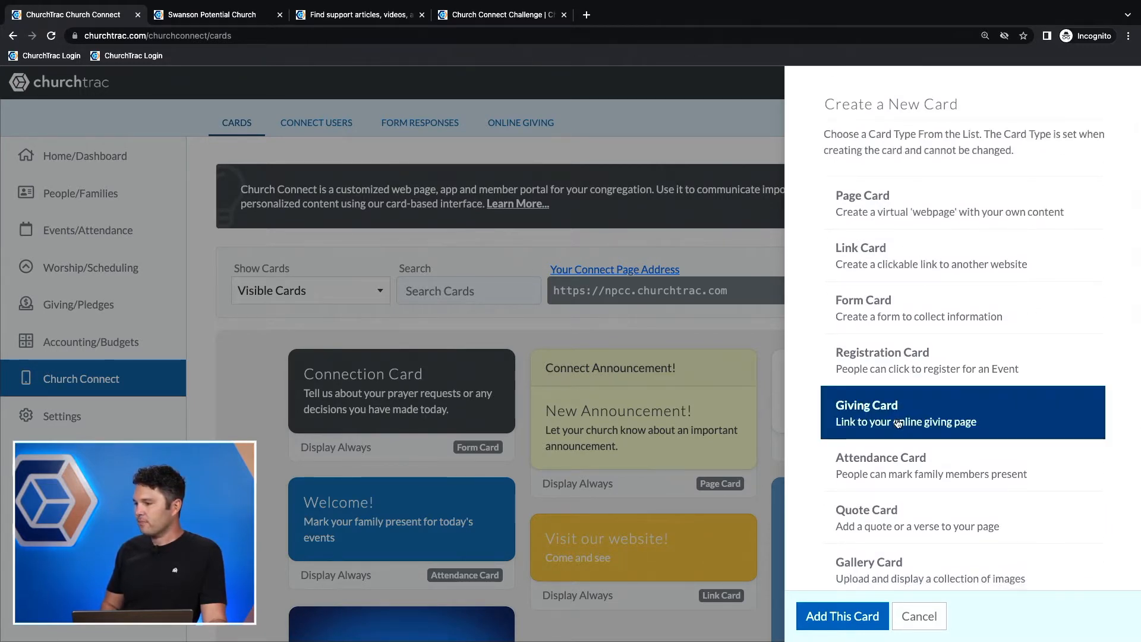
{"action": "left_click", "coordinate": [856, 616]}
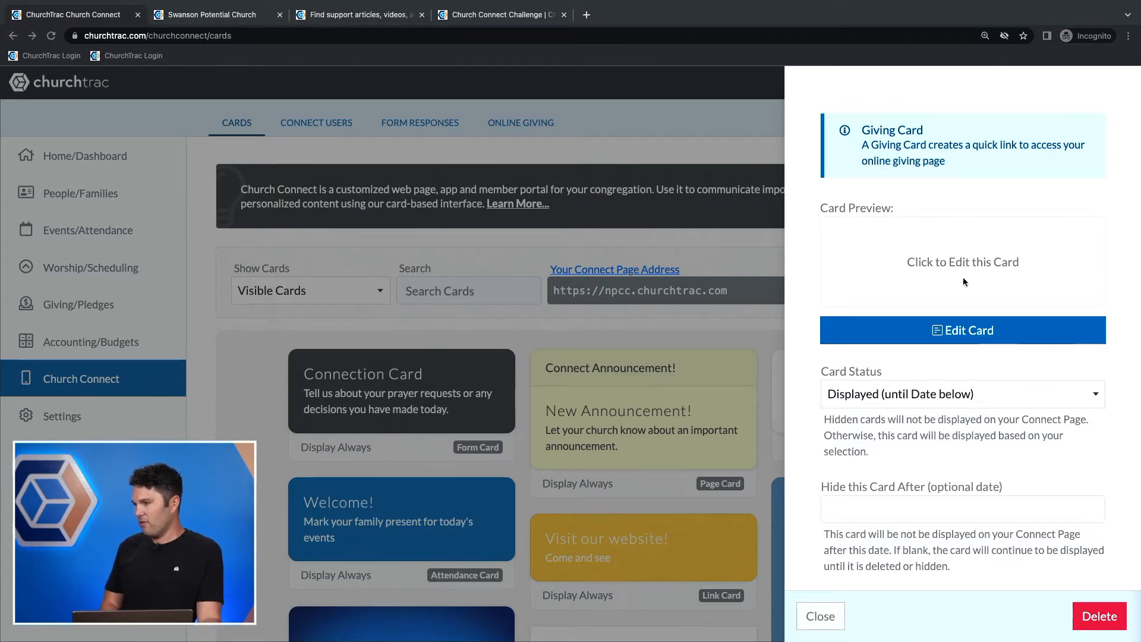
Edit the new Giving Card, upload the "Online Giving" graphic as its card image, and close the card
{"action": "left_click", "coordinate": [955, 330]}
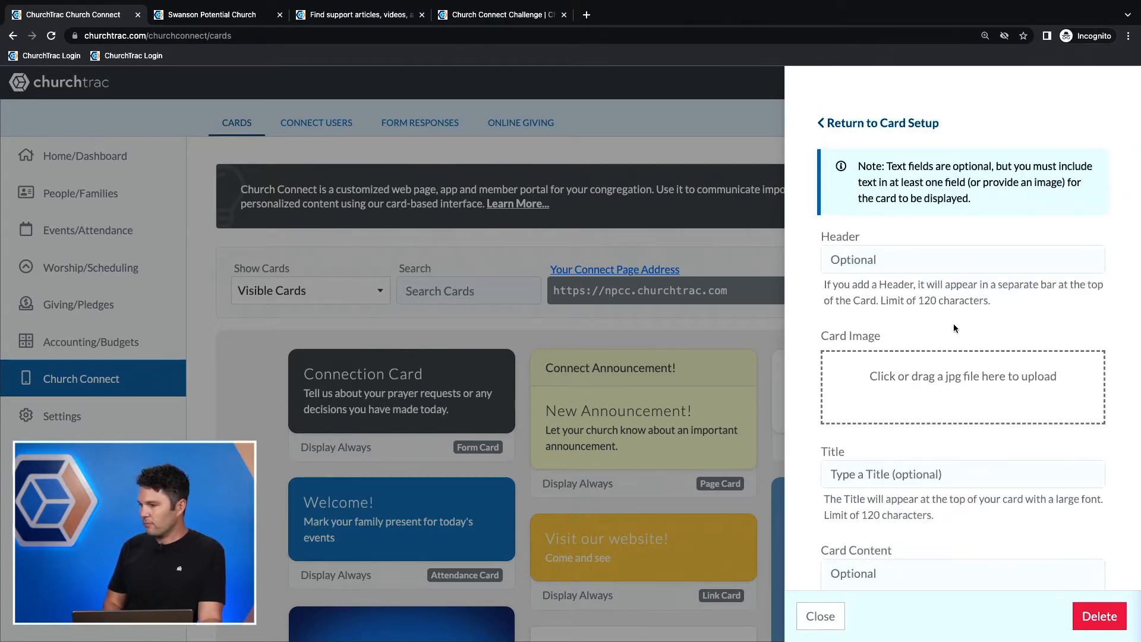
{"action": "scroll", "coordinate": [954, 324], "scroll_direction": "down", "scroll_amount": 1}
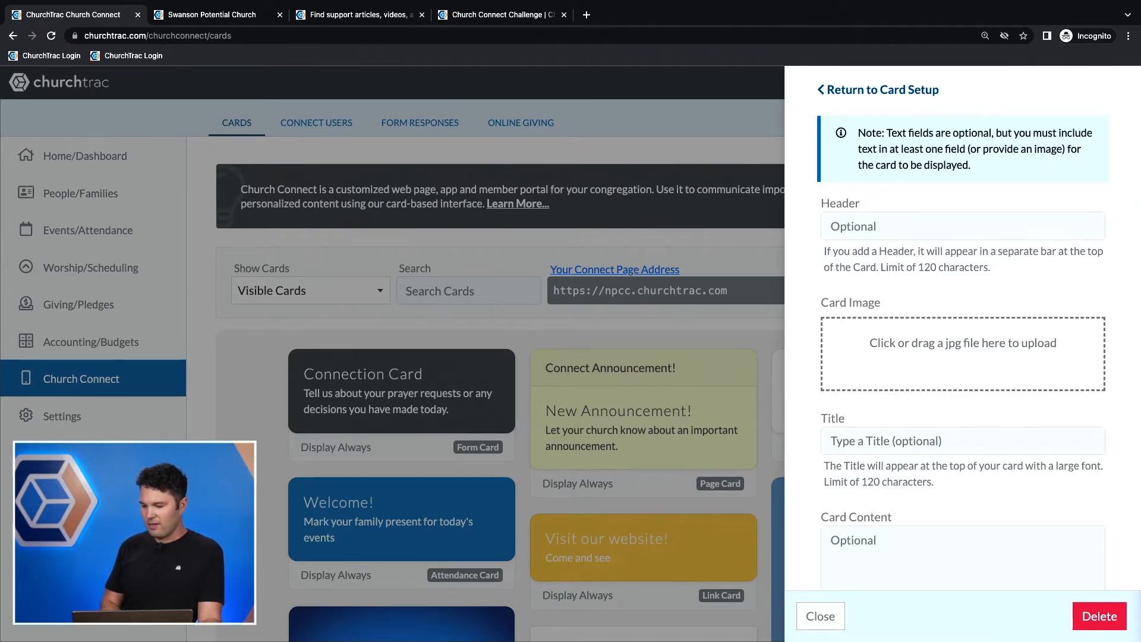
{"action": "left_click_drag", "start_coordinate": [470, 277], "coordinate": [951, 351]}
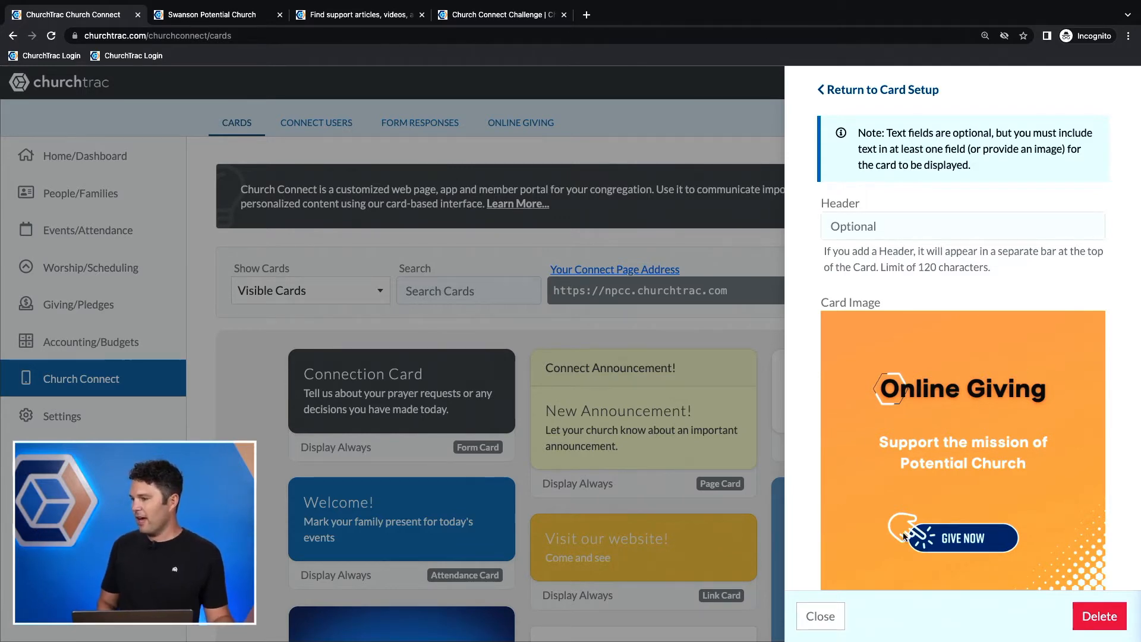
{"action": "scroll", "coordinate": [1020, 278], "scroll_direction": "down", "scroll_amount": 4}
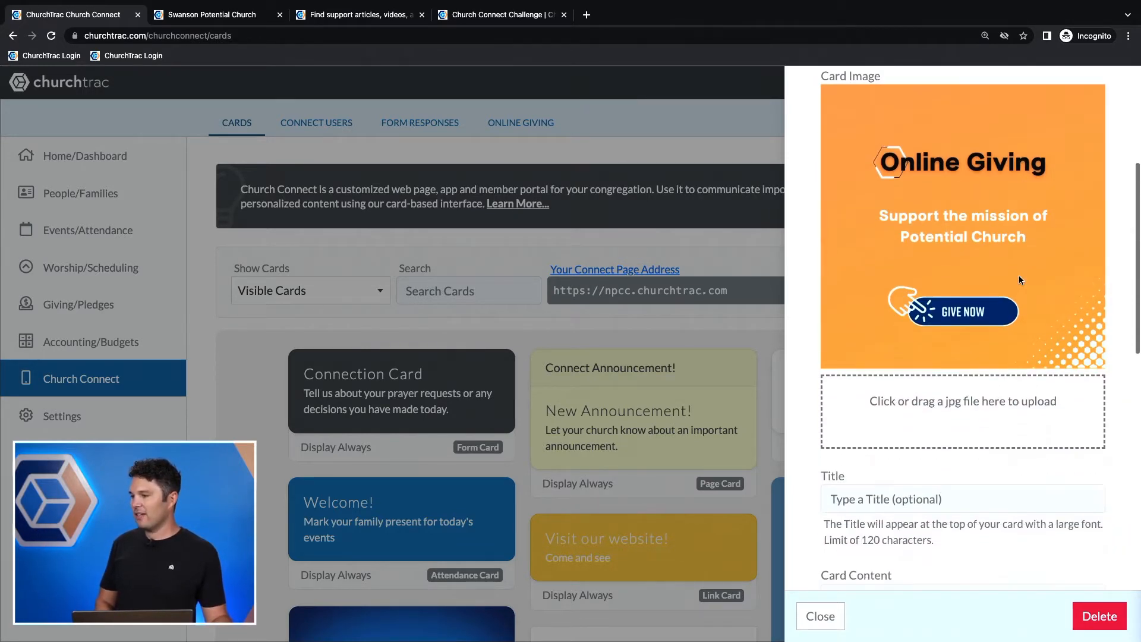
{"action": "scroll", "coordinate": [1019, 275], "scroll_direction": "down", "scroll_amount": 1}
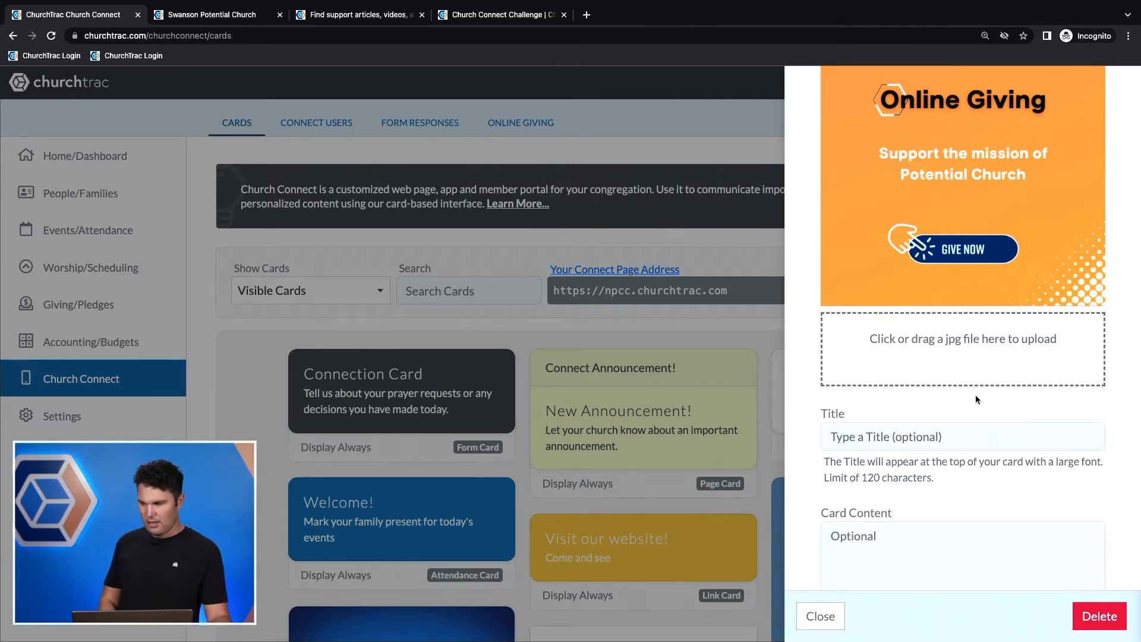
{"action": "scroll", "coordinate": [1022, 276], "scroll_direction": "up", "scroll_amount": 3}
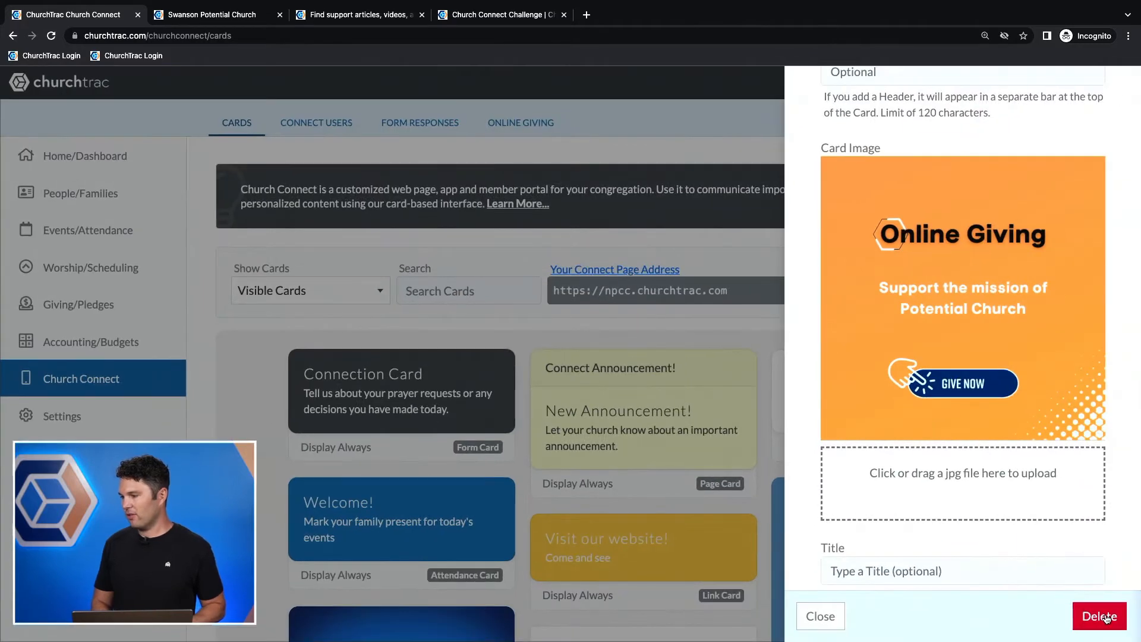
{"action": "left_click", "coordinate": [821, 616]}
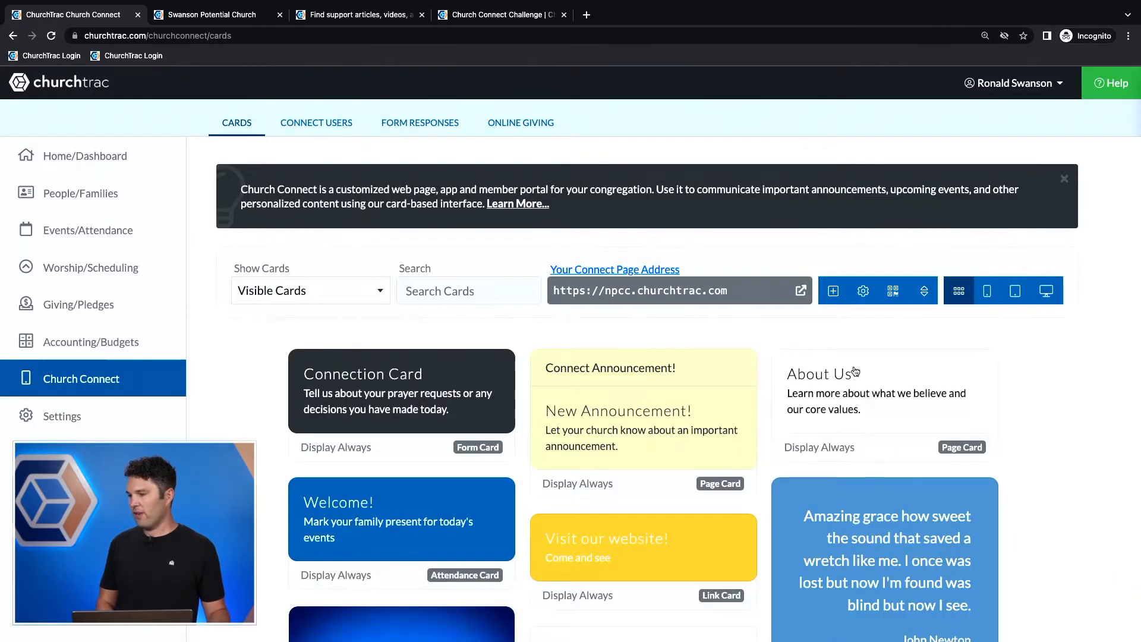
Open the Online Giving card, review its Card Status choices and optional hide date, and close it without changes
{"action": "scroll", "coordinate": [832, 621], "scroll_direction": "down", "scroll_amount": 3}
{"action": "scroll", "coordinate": [778, 340], "scroll_direction": "down", "scroll_amount": 5}
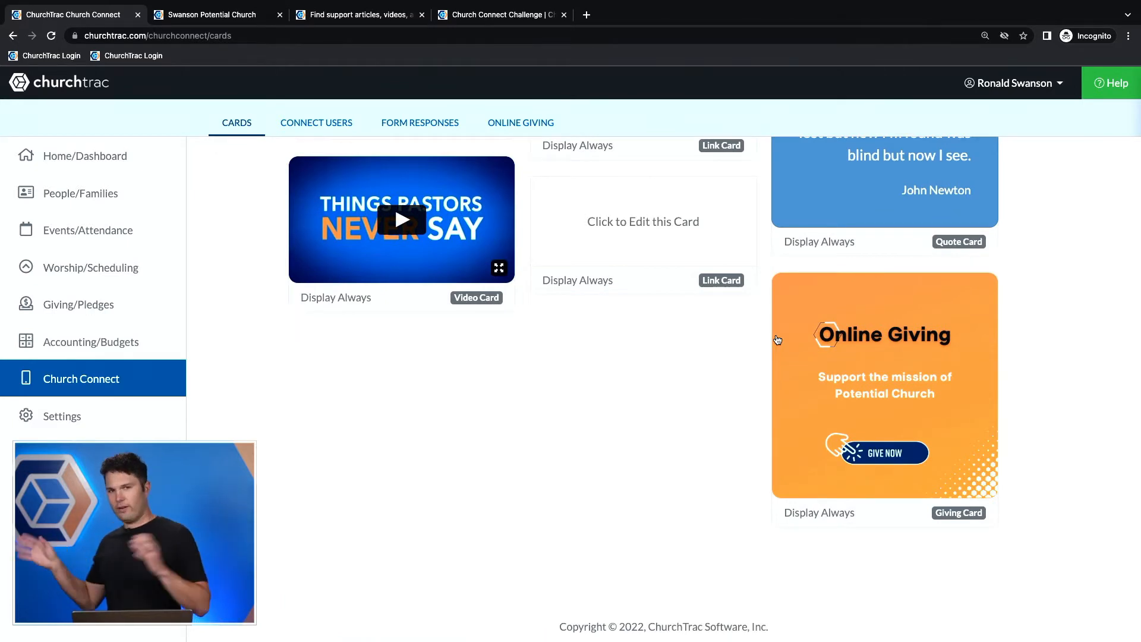
{"action": "left_click", "coordinate": [867, 342]}
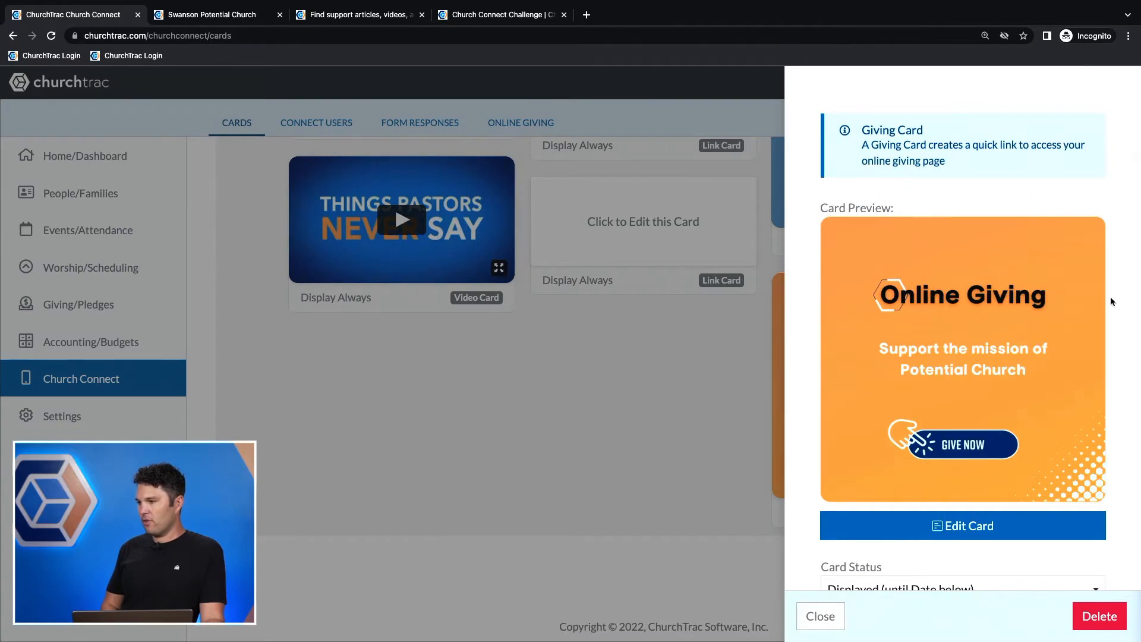
{"action": "scroll", "coordinate": [1115, 296], "scroll_direction": "down", "scroll_amount": 5}
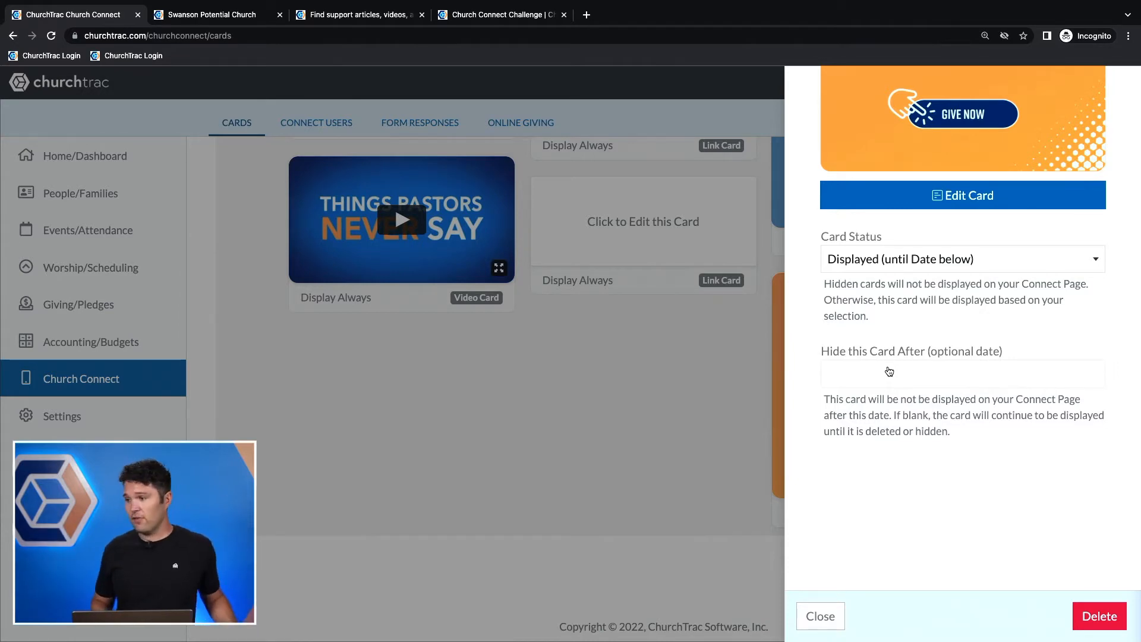
{"action": "left_click", "coordinate": [975, 260]}
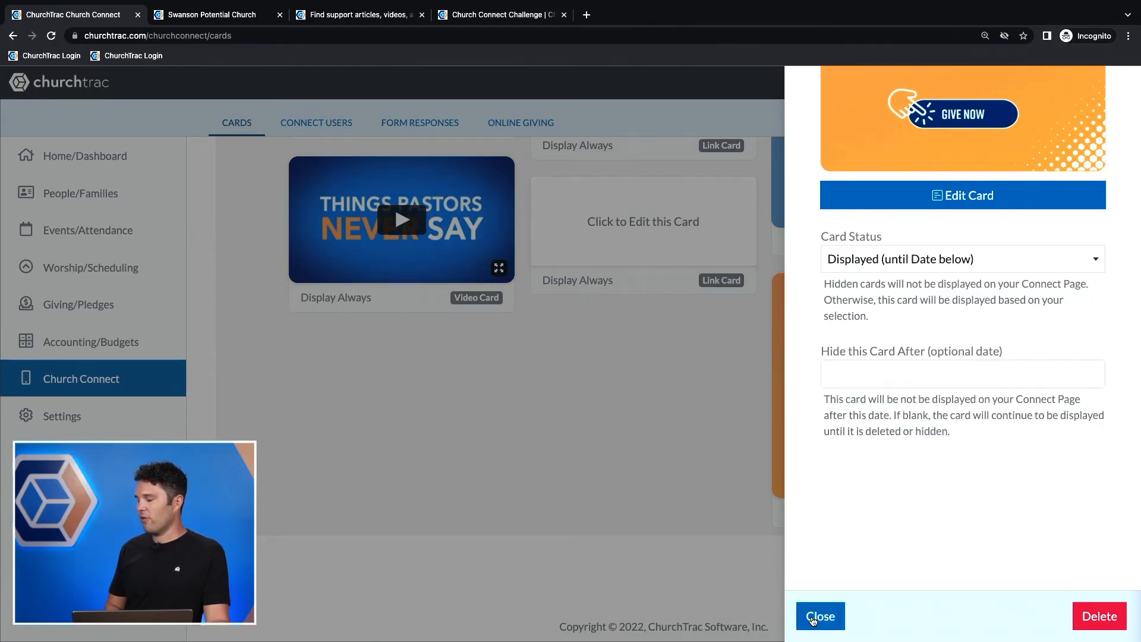
{"action": "left_click", "coordinate": [819, 617]}
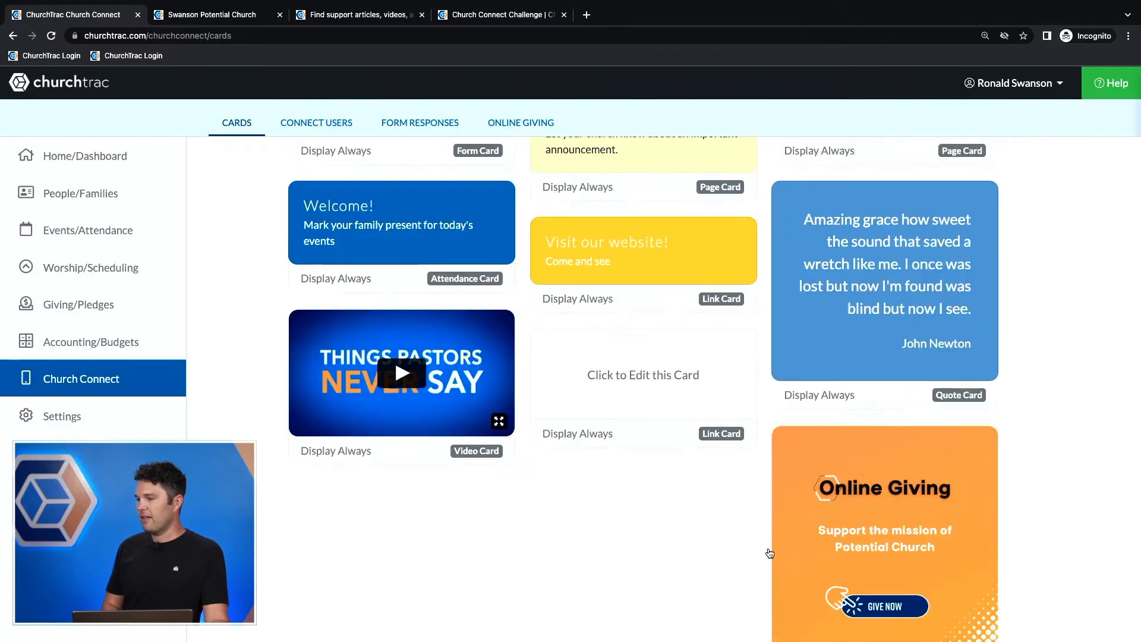
Open the Connection Card form card for editing and upload the "Connect with Potential" graphic as its card image
{"action": "scroll", "coordinate": [620, 452], "scroll_direction": "down", "scroll_amount": 3}
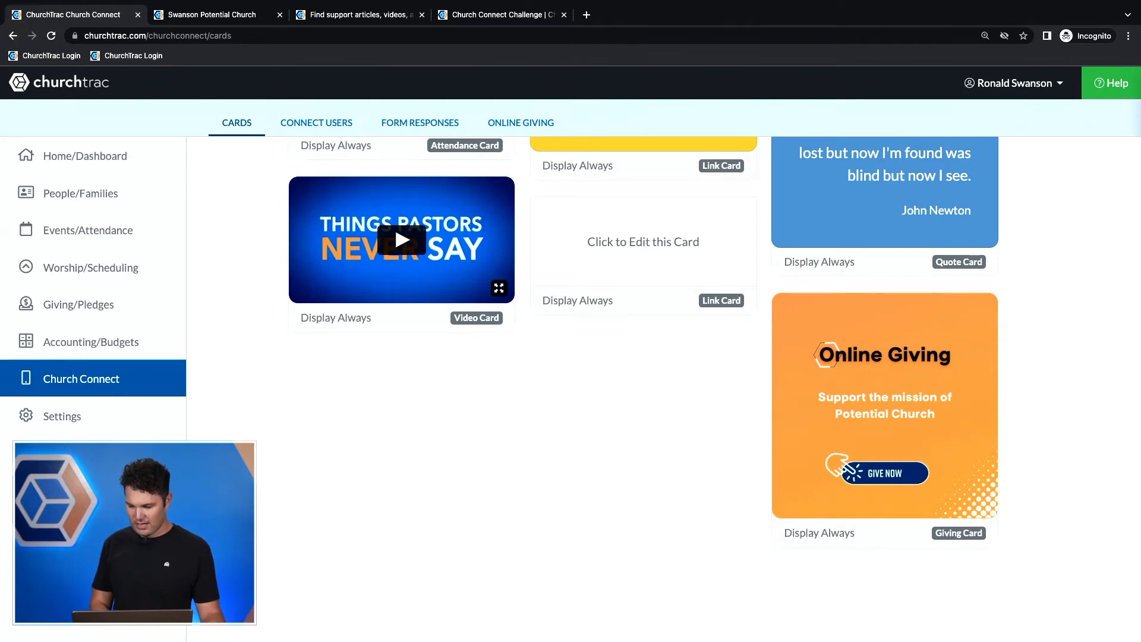
{"action": "key", "text": "super+Tab"}
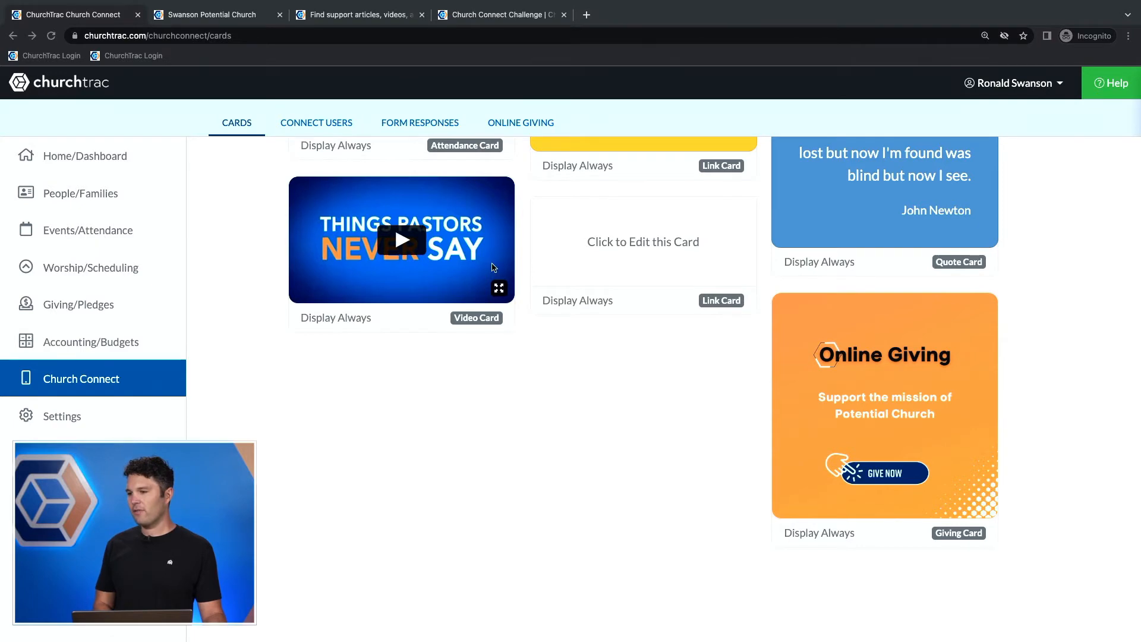
{"action": "scroll", "coordinate": [491, 263], "scroll_direction": "up", "scroll_amount": 10}
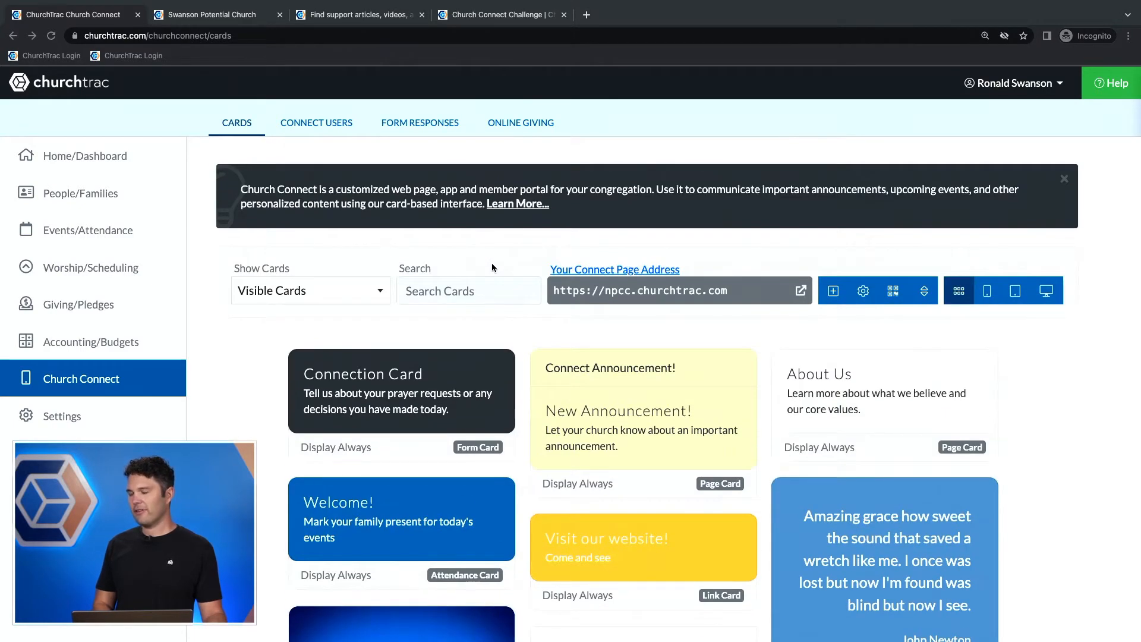
{"action": "scroll", "coordinate": [583, 373], "scroll_direction": "down", "scroll_amount": 1}
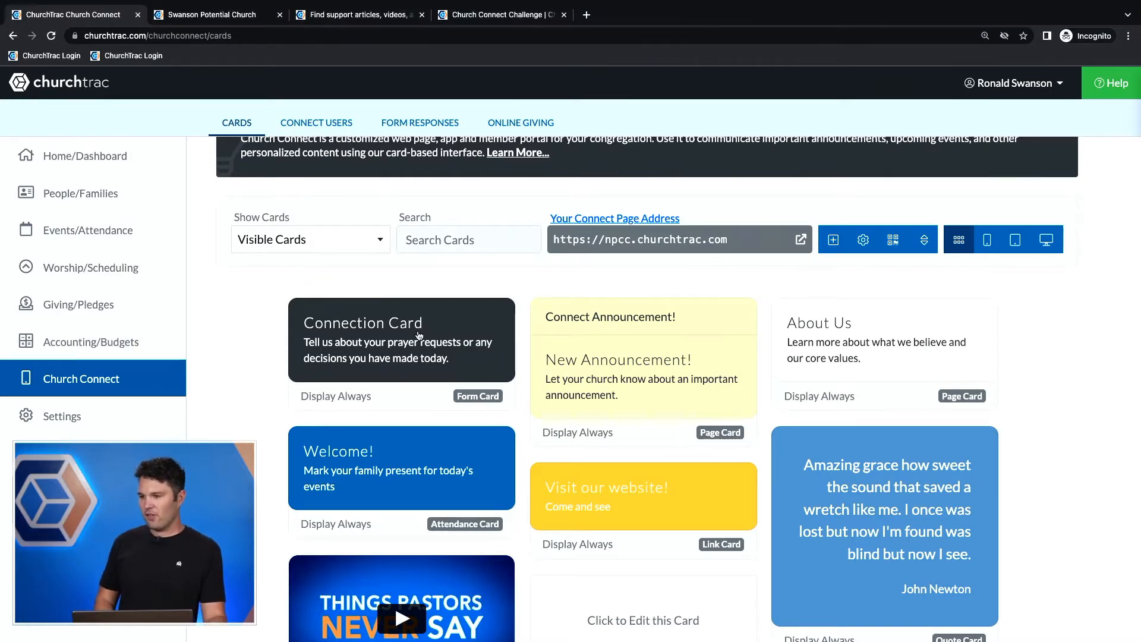
{"action": "left_click", "coordinate": [387, 334]}
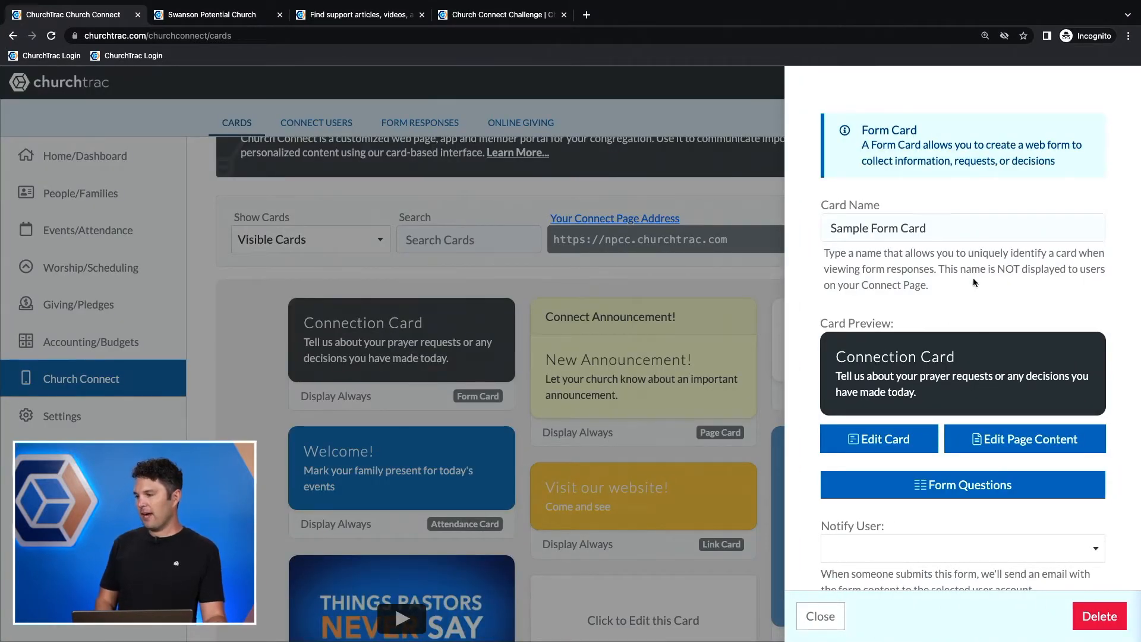
{"action": "scroll", "coordinate": [983, 302], "scroll_direction": "down", "scroll_amount": 1}
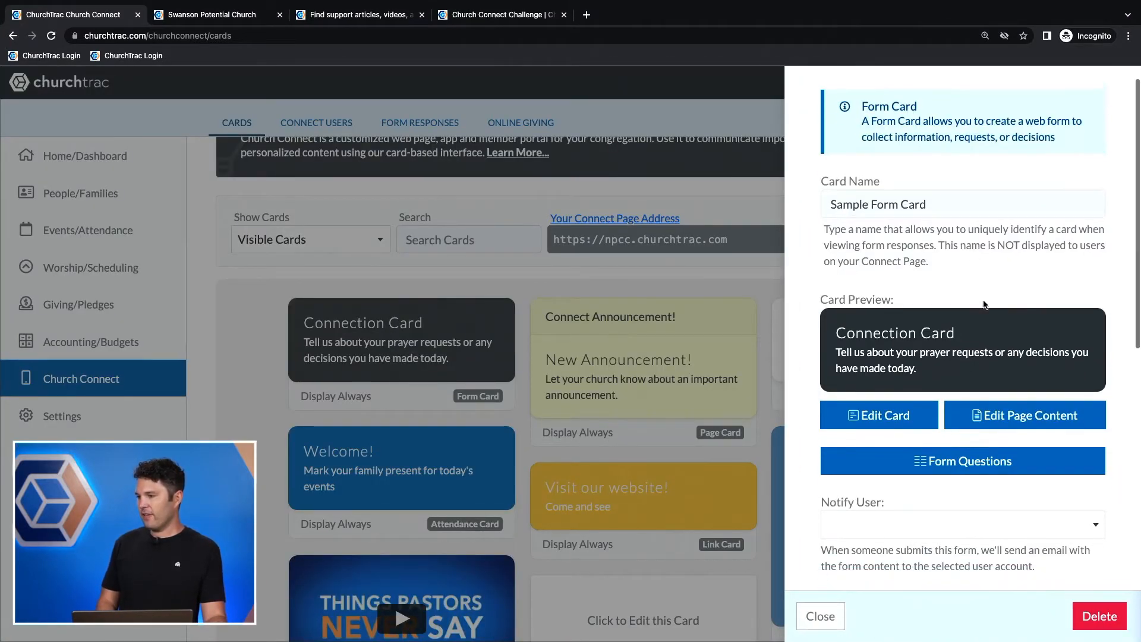
{"action": "scroll", "coordinate": [984, 304], "scroll_direction": "down", "scroll_amount": 1}
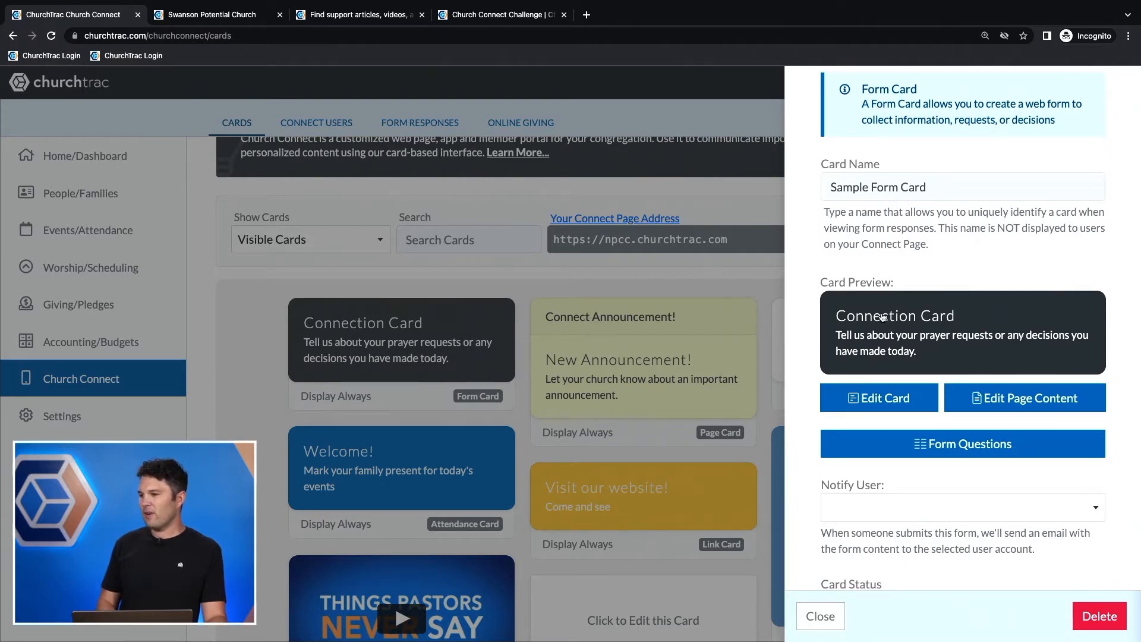
{"action": "left_click", "coordinate": [935, 320]}
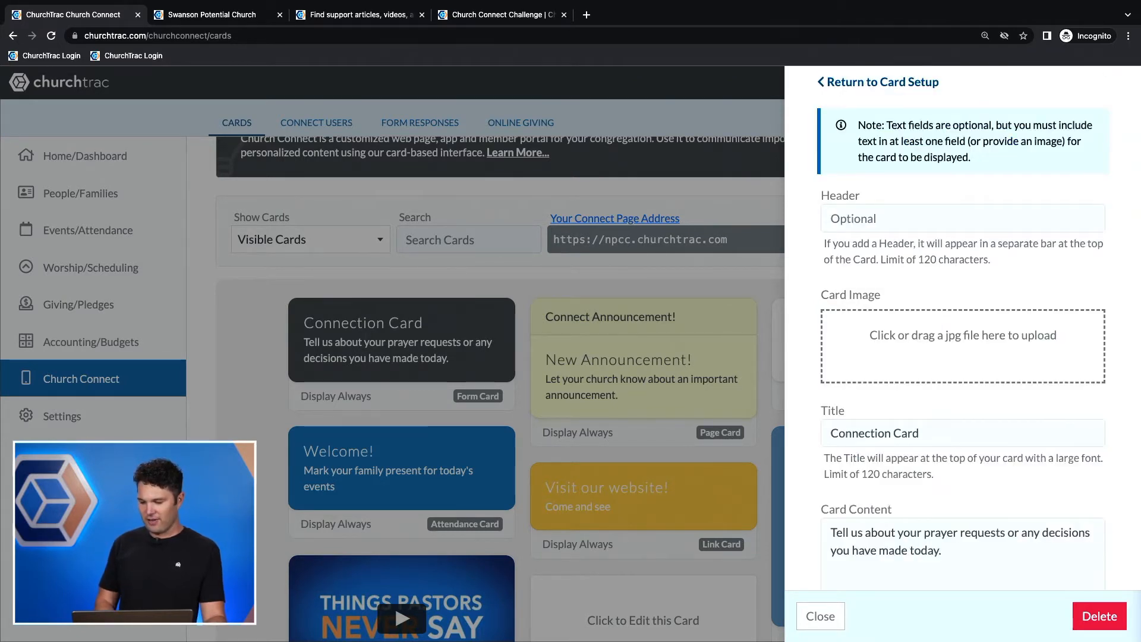
{"action": "key", "text": "super+Tab"}
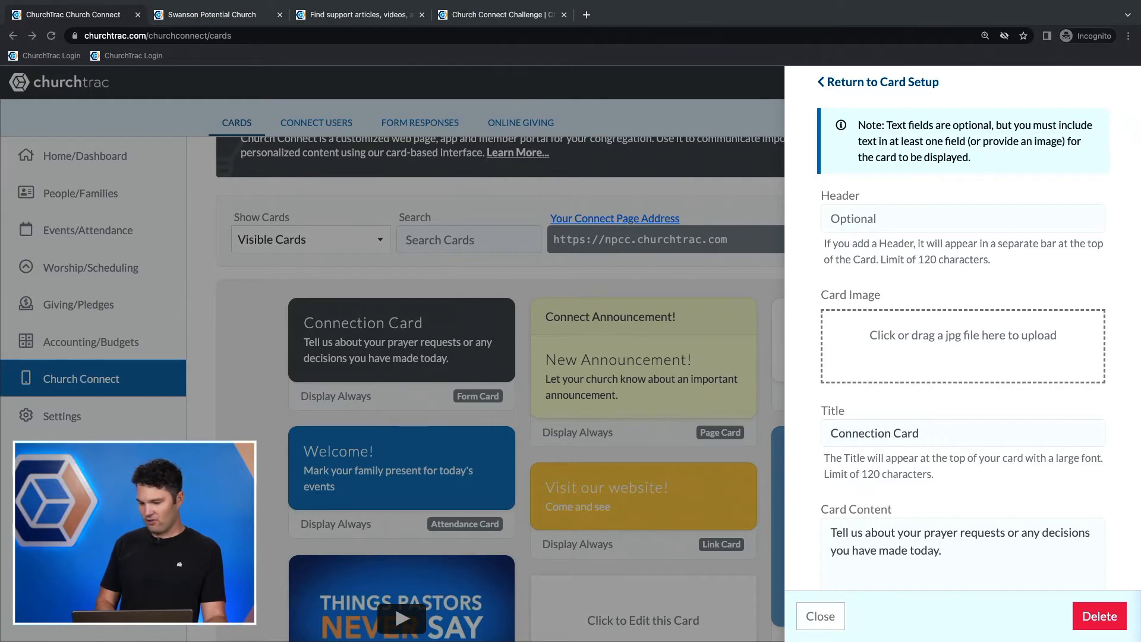
{"action": "left_click_drag", "start_coordinate": [607, 443], "coordinate": [954, 338]}
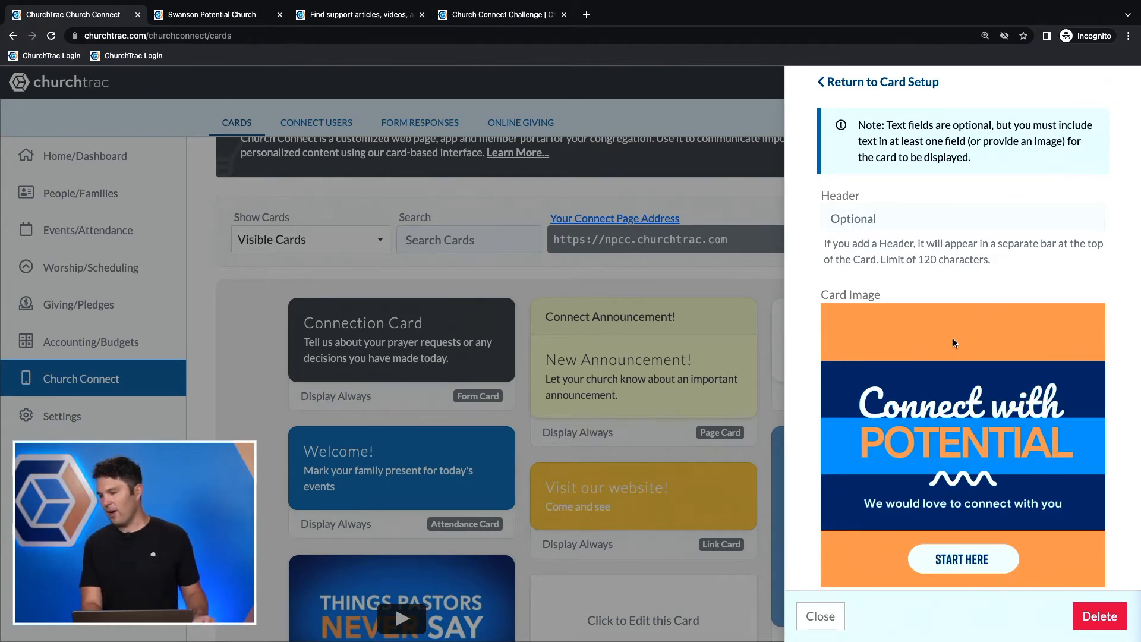
Clear the Title and Card Content text of the Connection Card
{"action": "scroll", "coordinate": [953, 337], "scroll_direction": "down", "scroll_amount": 6}
{"action": "scroll", "coordinate": [953, 340], "scroll_direction": "down", "scroll_amount": 1}
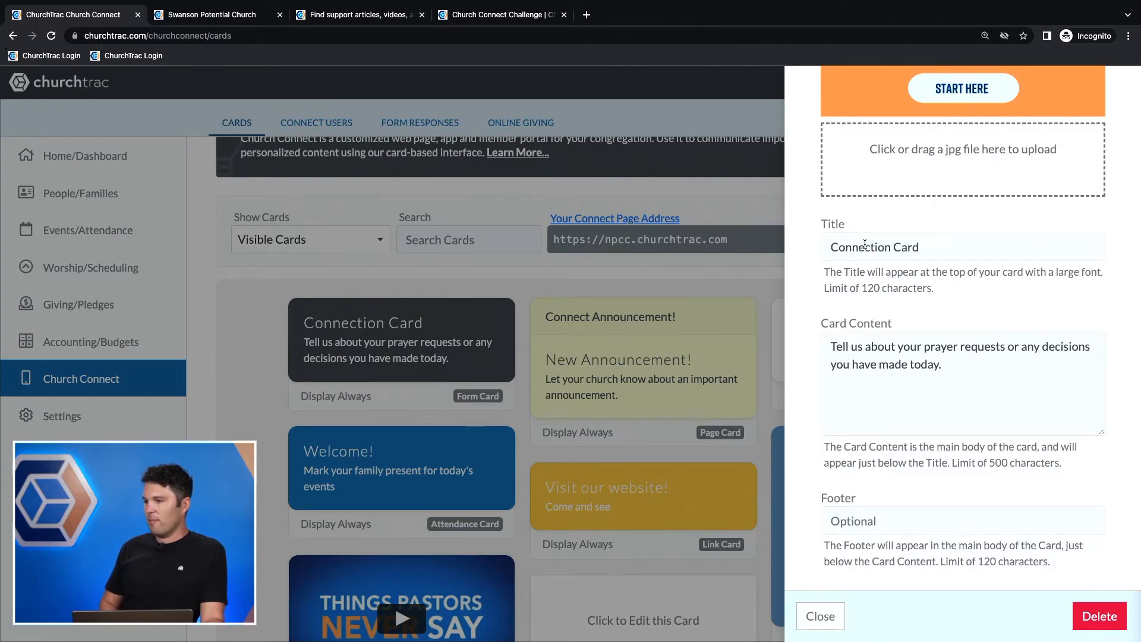
{"action": "key", "text": "BackSpace"}
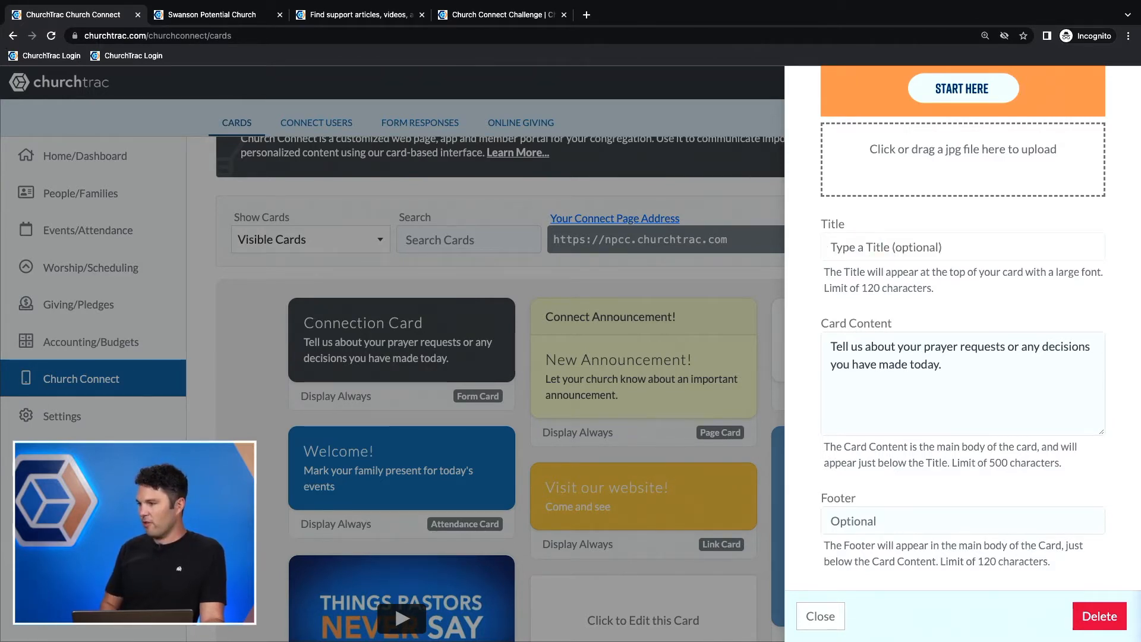
{"action": "left_click_drag", "start_coordinate": [982, 371], "coordinate": [826, 326]}
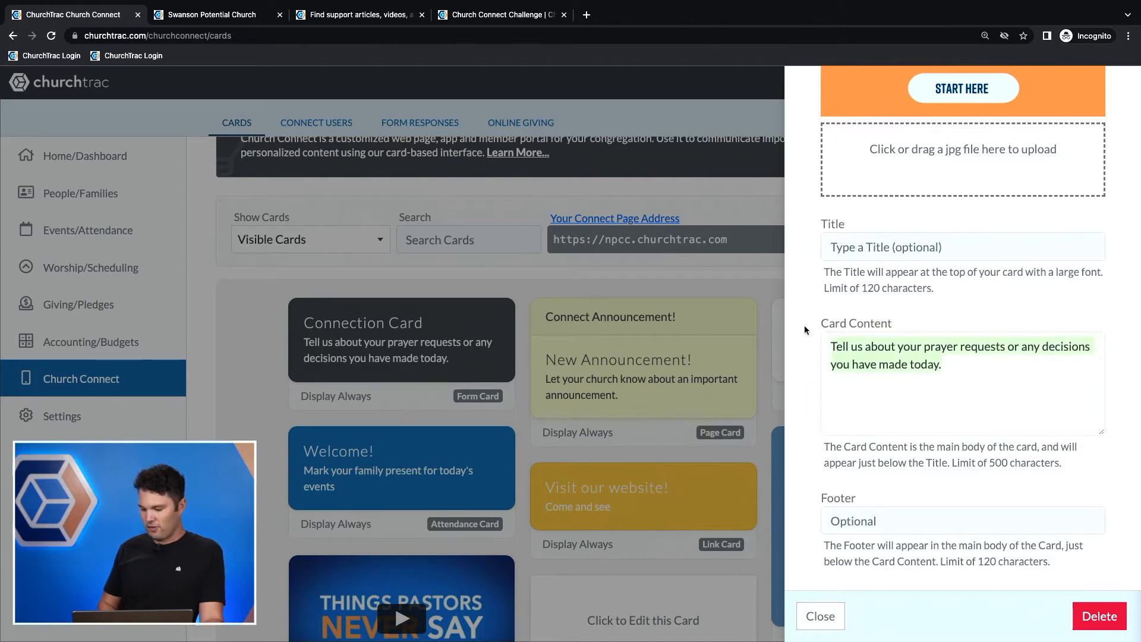
{"action": "key", "text": "BackSpace"}
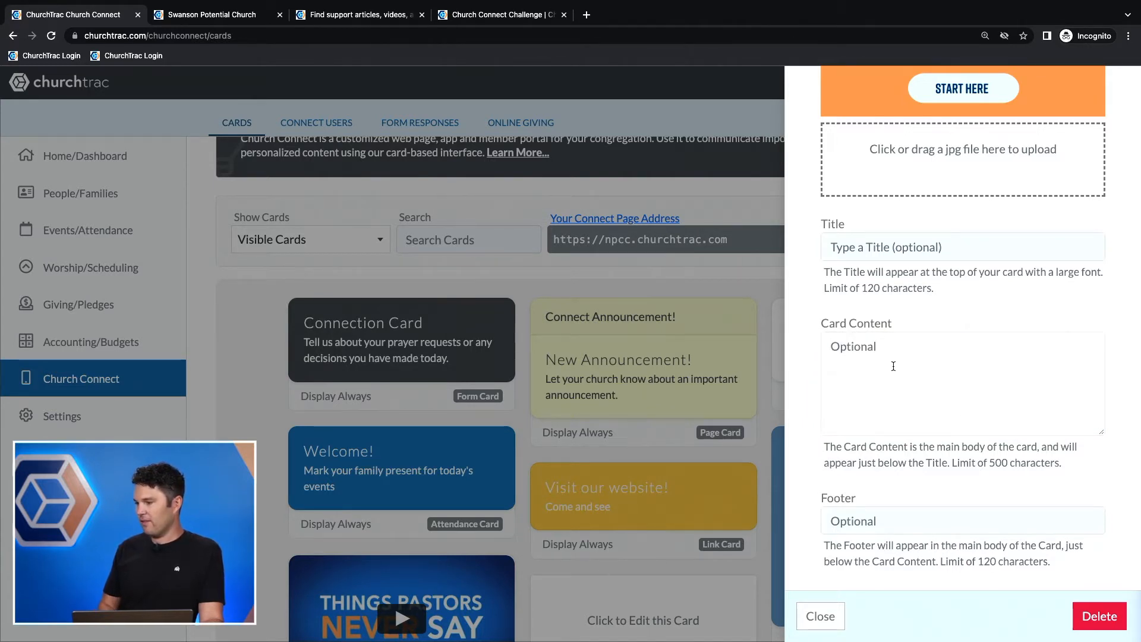
Return to the form card's setup, check the preview of its new image, and close the card
{"action": "scroll", "coordinate": [989, 446], "scroll_direction": "down", "scroll_amount": 5}
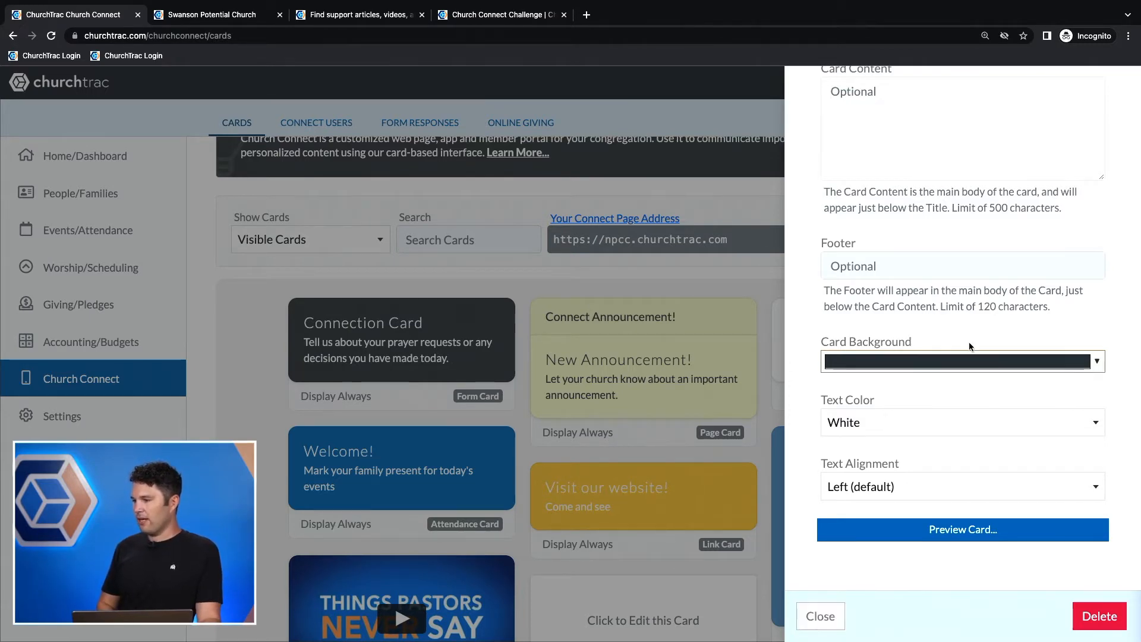
{"action": "scroll", "coordinate": [969, 342], "scroll_direction": "up", "scroll_amount": 4}
{"action": "scroll", "coordinate": [969, 341], "scroll_direction": "up", "scroll_amount": 6}
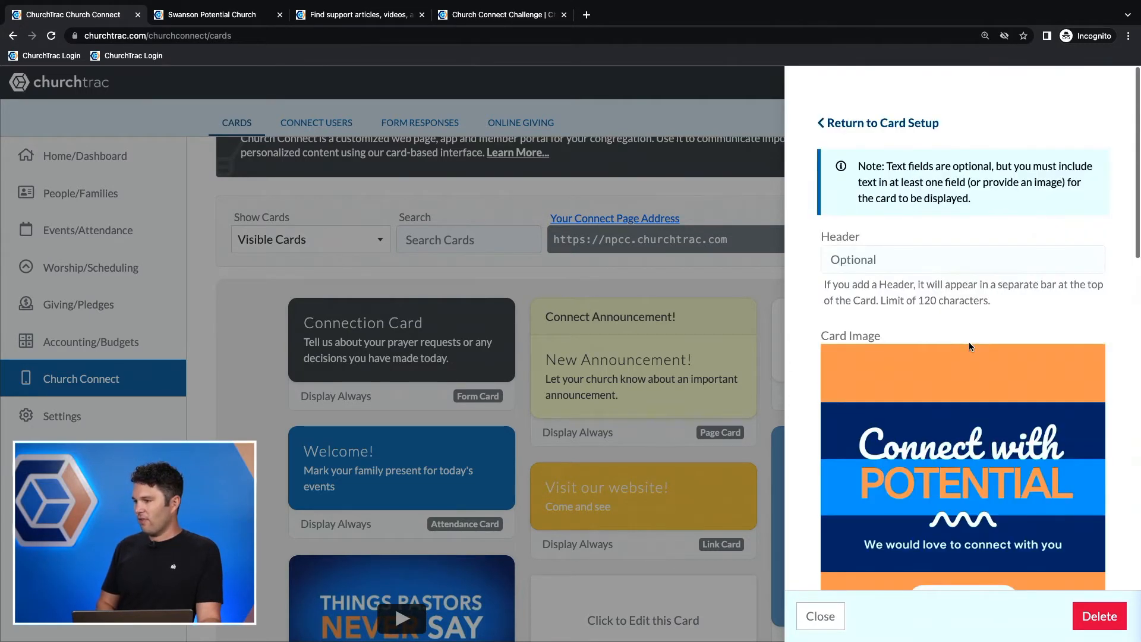
{"action": "left_click", "coordinate": [875, 125]}
{"action": "scroll", "coordinate": [1003, 232], "scroll_direction": "down", "scroll_amount": 5}
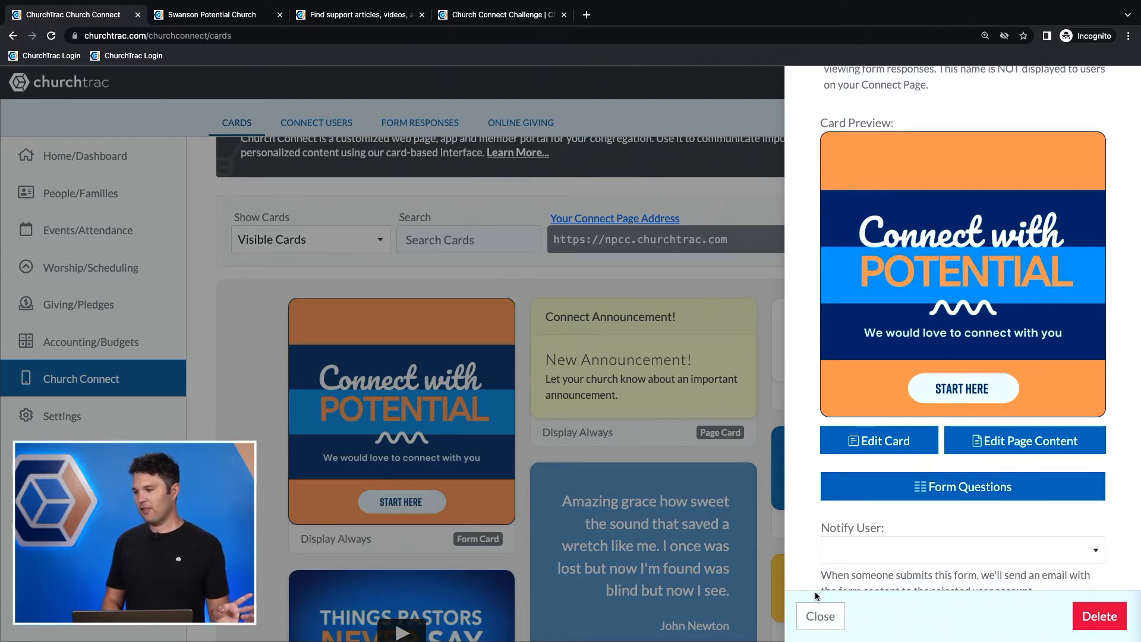
{"action": "left_click", "coordinate": [821, 617]}
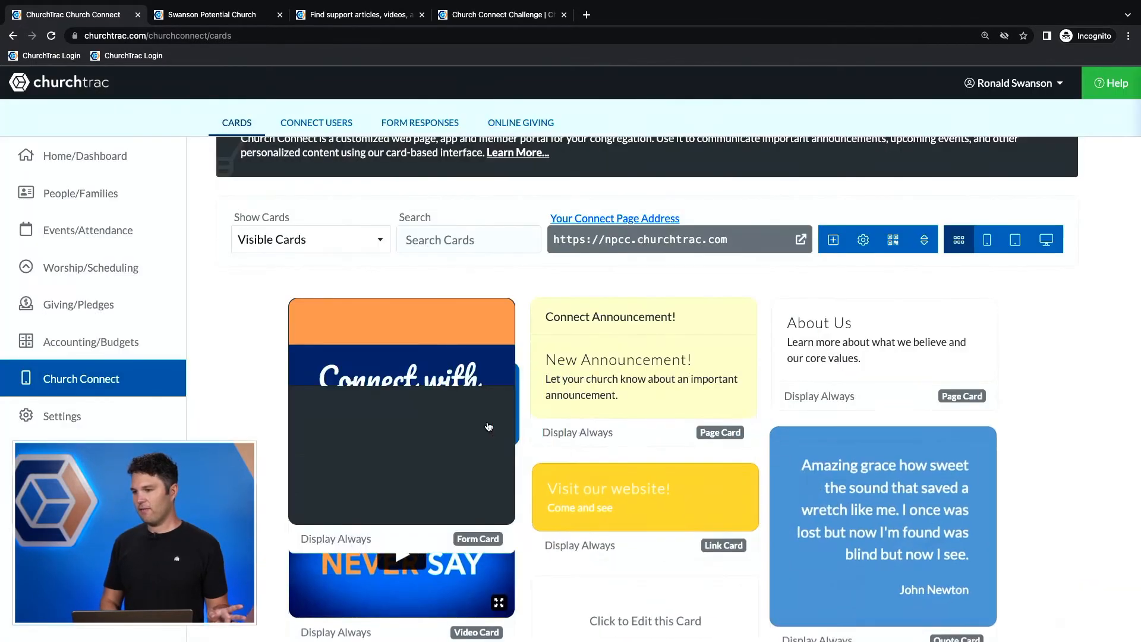
{"action": "scroll", "coordinate": [780, 382], "scroll_direction": "up", "scroll_amount": 2}
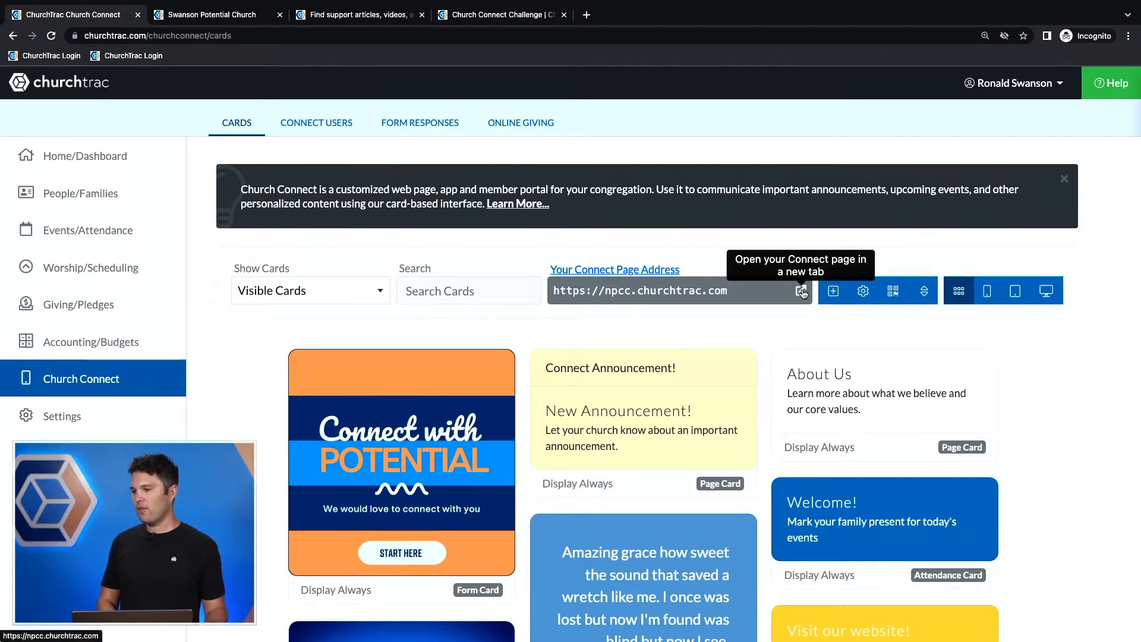
Open the public Connect page in a new tab, open the "Connect with Potential" card, and look through its form questions
{"action": "left_click", "coordinate": [802, 293]}
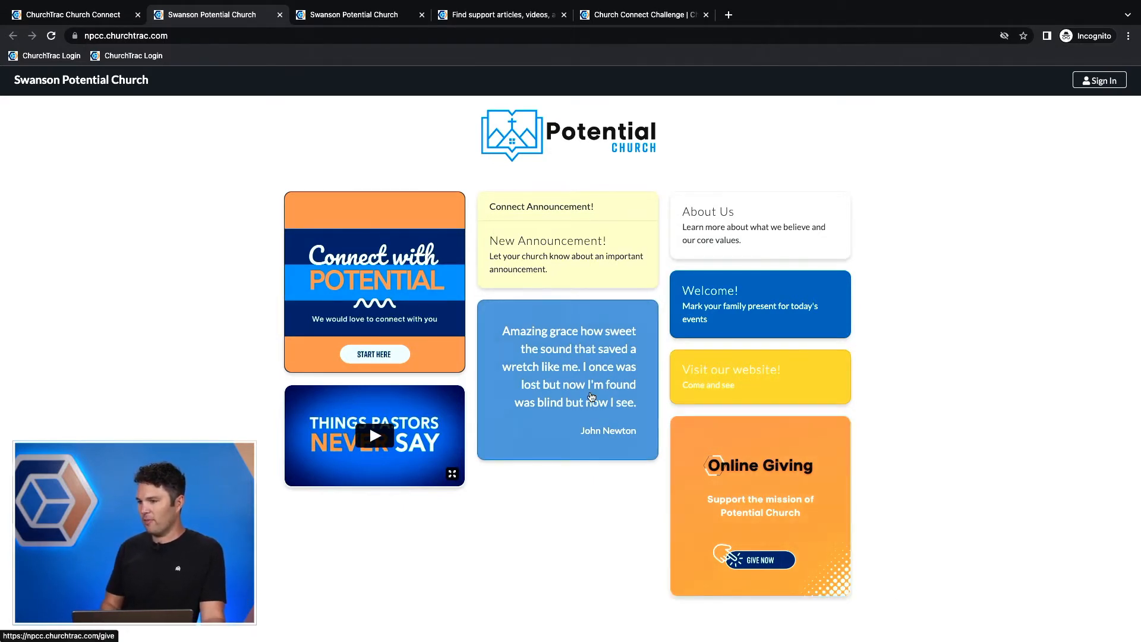
{"action": "left_click", "coordinate": [391, 239]}
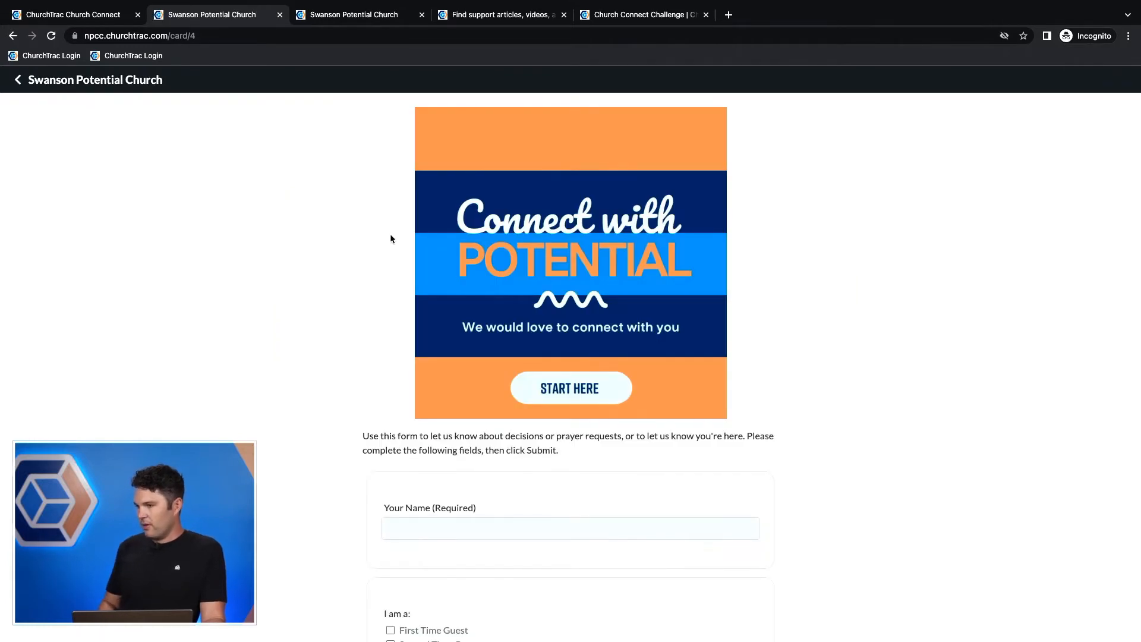
{"action": "scroll", "coordinate": [657, 364], "scroll_direction": "down", "scroll_amount": 4}
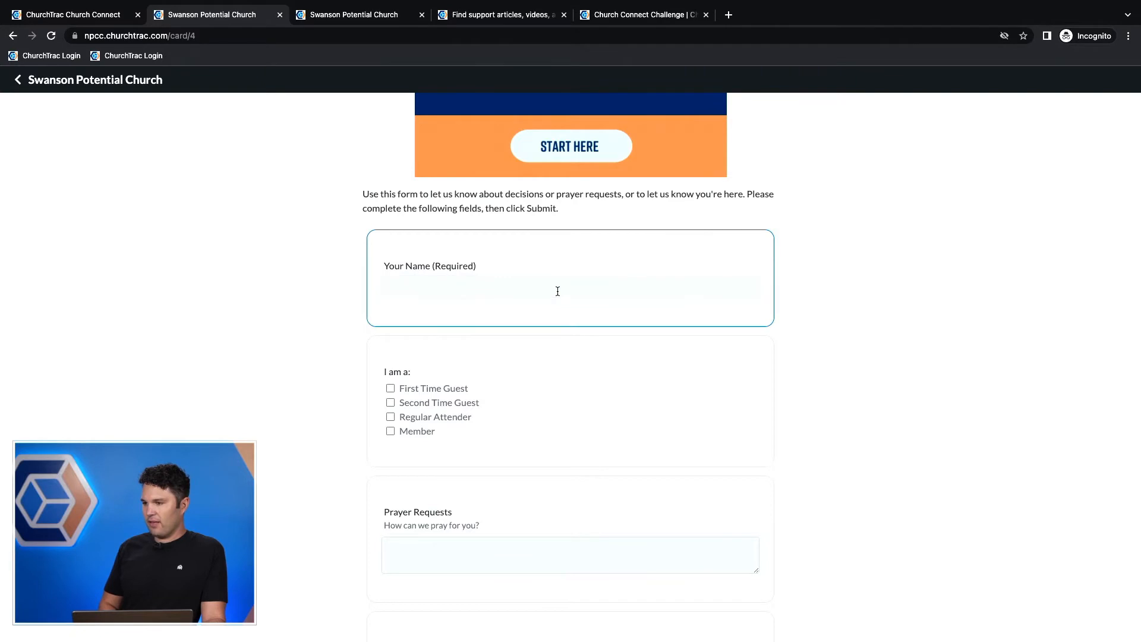
{"action": "scroll", "coordinate": [453, 400], "scroll_direction": "down", "scroll_amount": 1}
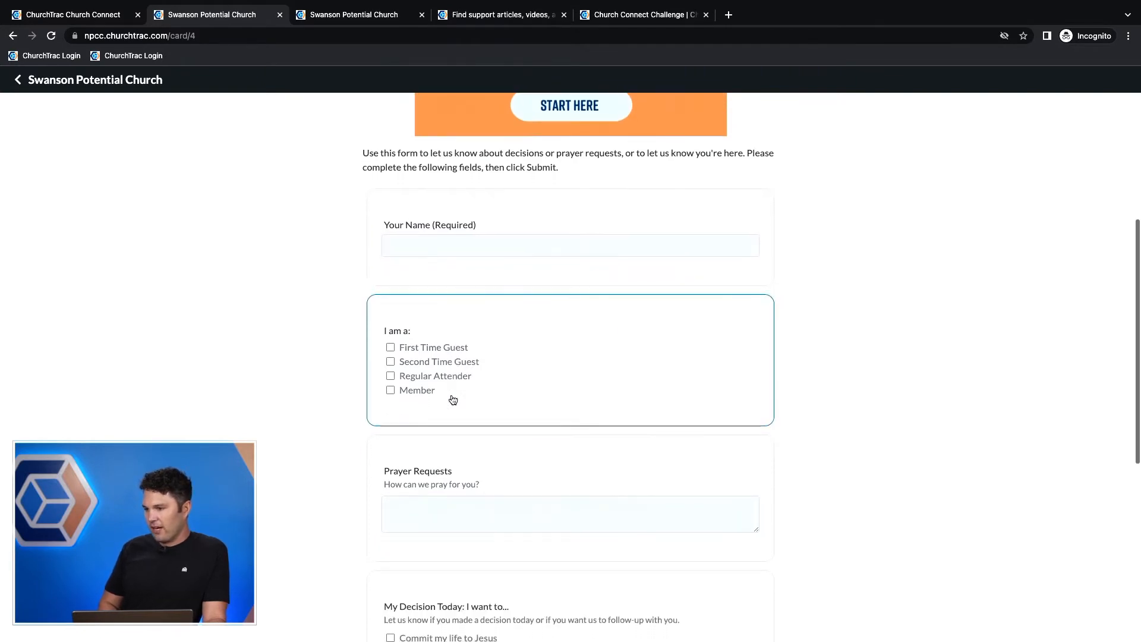
{"action": "scroll", "coordinate": [561, 456], "scroll_direction": "down", "scroll_amount": 1}
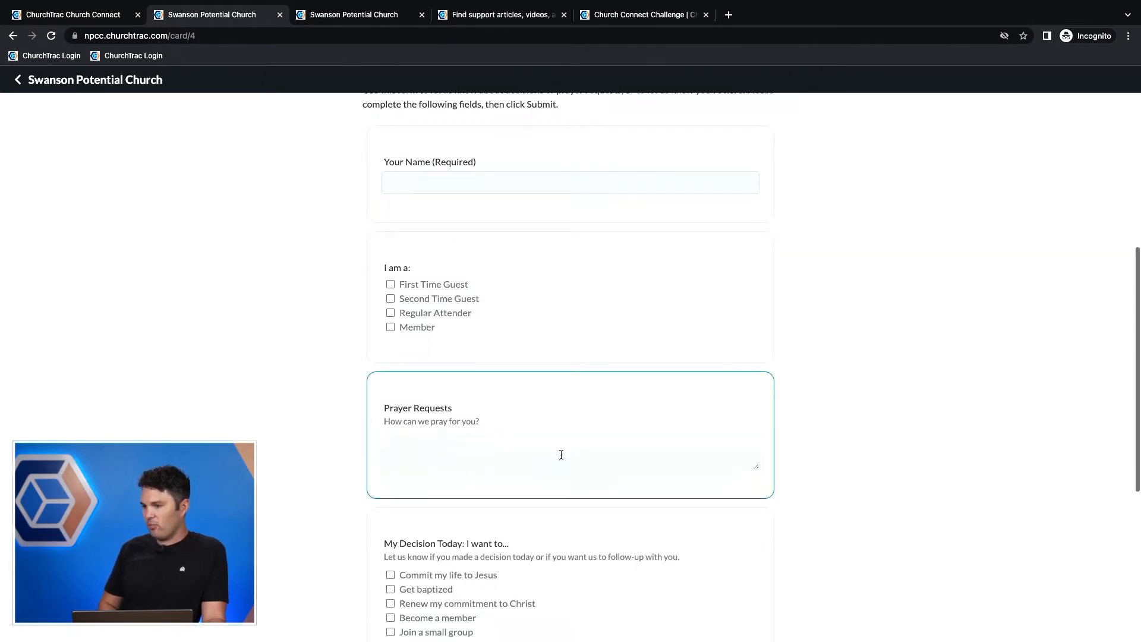
{"action": "scroll", "coordinate": [562, 459], "scroll_direction": "down", "scroll_amount": 3}
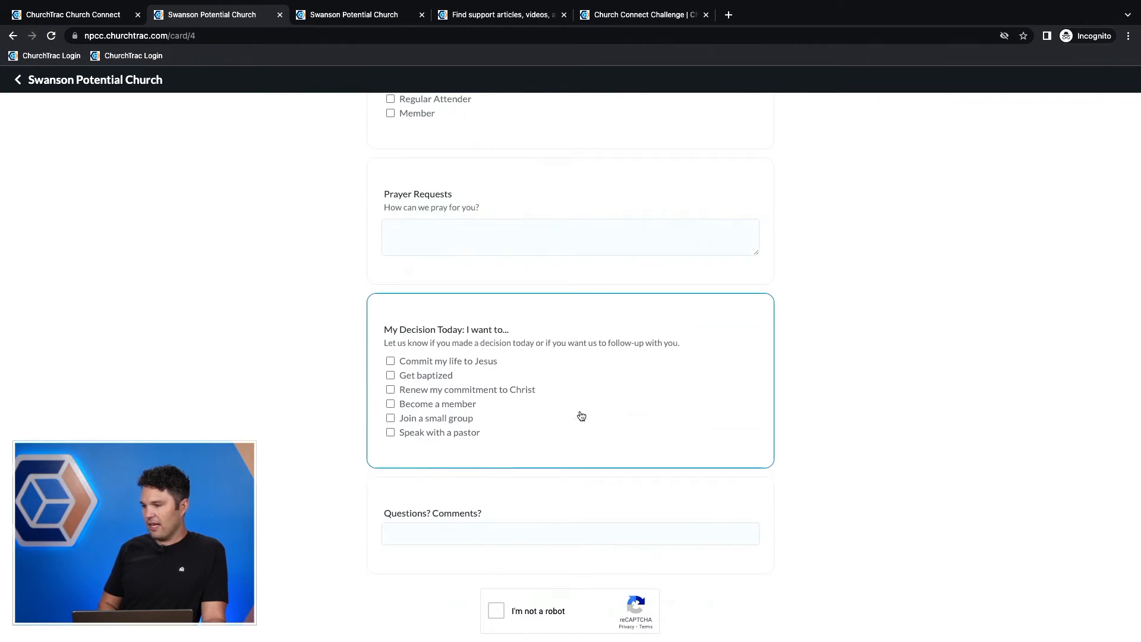
{"action": "scroll", "coordinate": [607, 539], "scroll_direction": "down", "scroll_amount": 1}
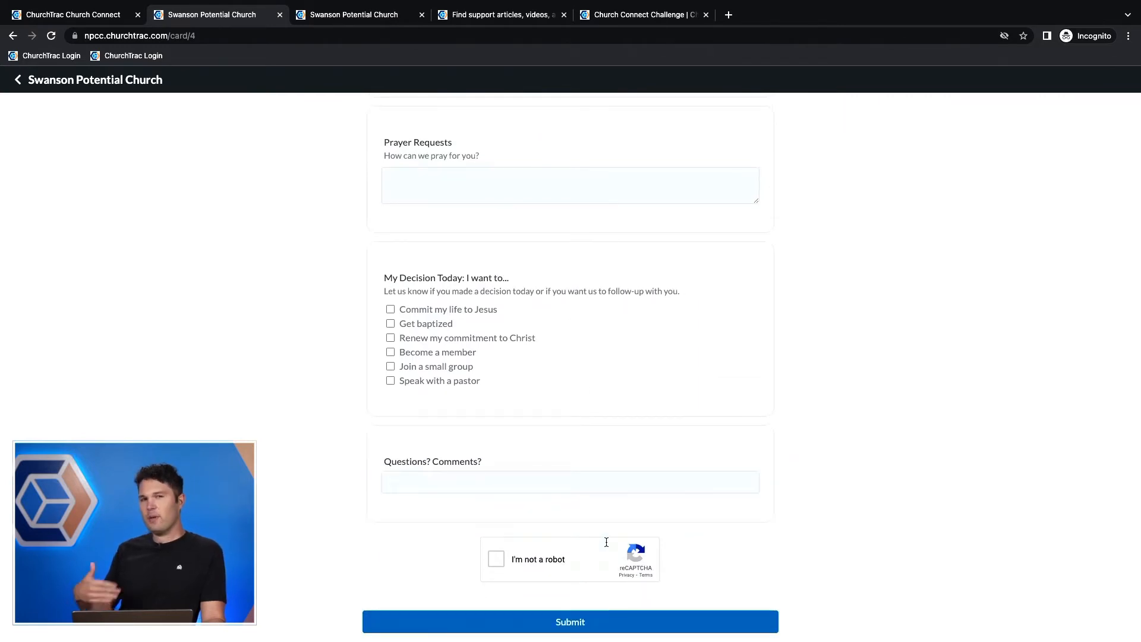
{"action": "scroll", "coordinate": [606, 542], "scroll_direction": "up", "scroll_amount": 7}
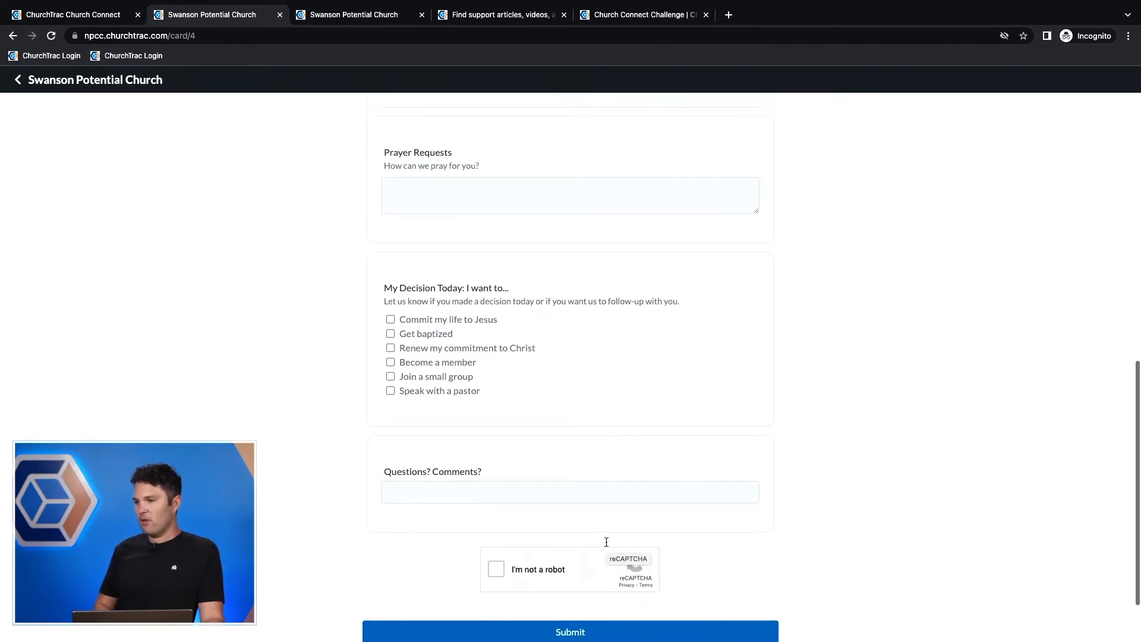
{"action": "scroll", "coordinate": [606, 541], "scroll_direction": "up", "scroll_amount": 3}
Enter the visitor's name in the connection form and mark them as a First Time Guest
{"action": "left_click", "coordinate": [463, 474]}
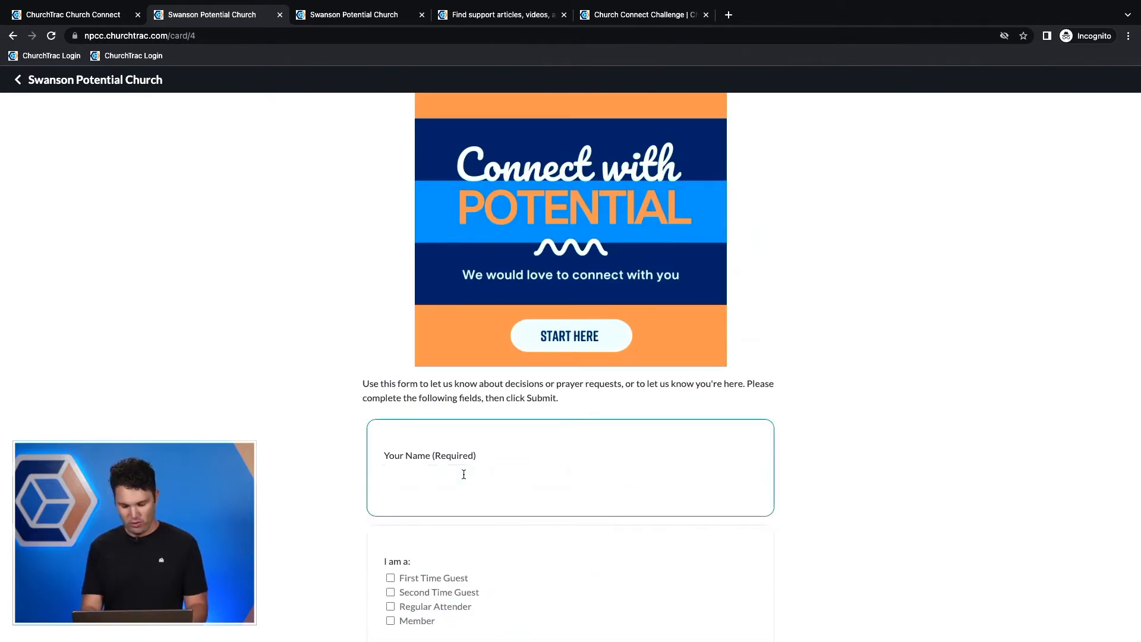
{"action": "type", "text": "Joe Montana"}
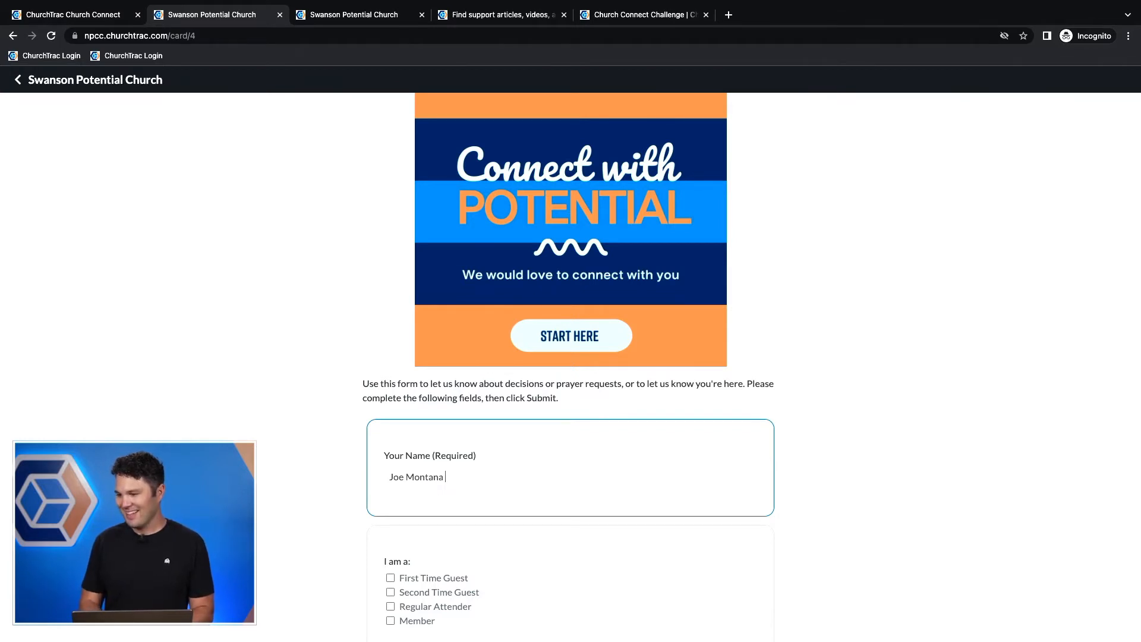
{"action": "scroll", "coordinate": [465, 474], "scroll_direction": "down", "scroll_amount": 6}
{"action": "left_click", "coordinate": [390, 220]}
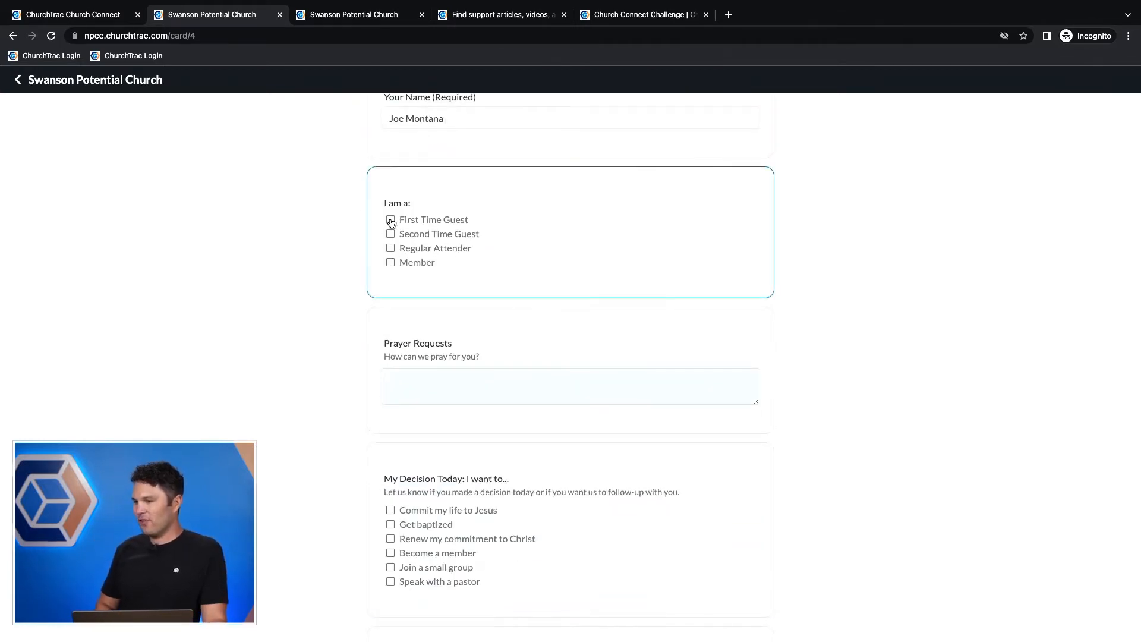
Enter "I want to get back on the field." as the form's prayer request
{"action": "left_click", "coordinate": [451, 391]}
{"action": "type", "text": "I"}
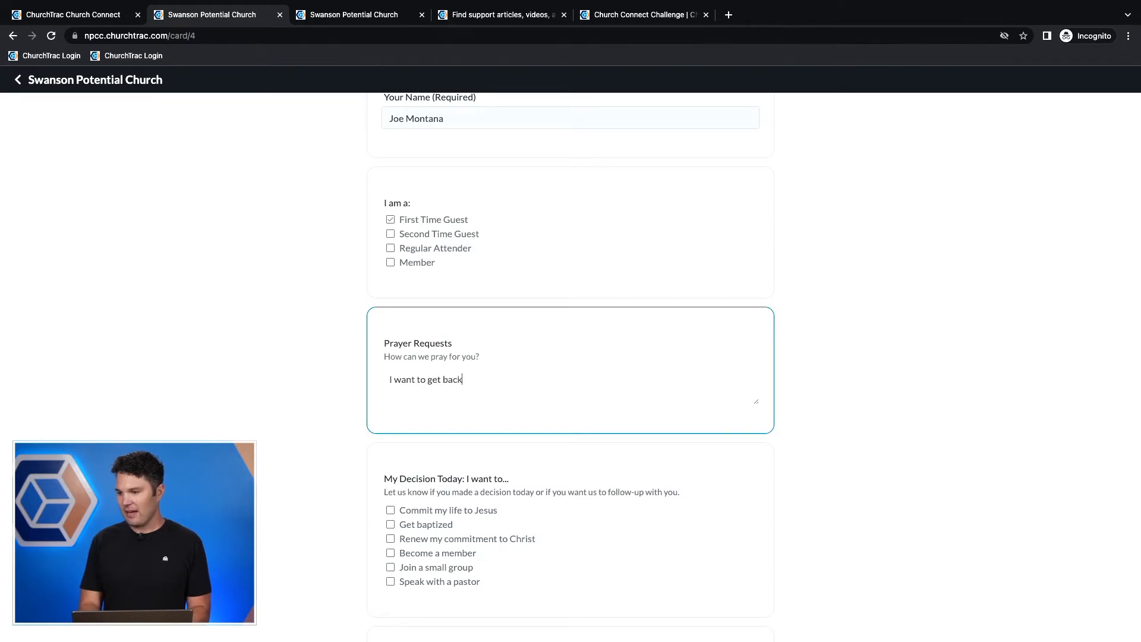
{"action": "type", "text": "want to get back on the field."}
Choose "Speak with a pastor" as the decision, complete the "I'm not a robot" check, and submit the form
{"action": "scroll", "coordinate": [729, 461], "scroll_direction": "down", "scroll_amount": 2}
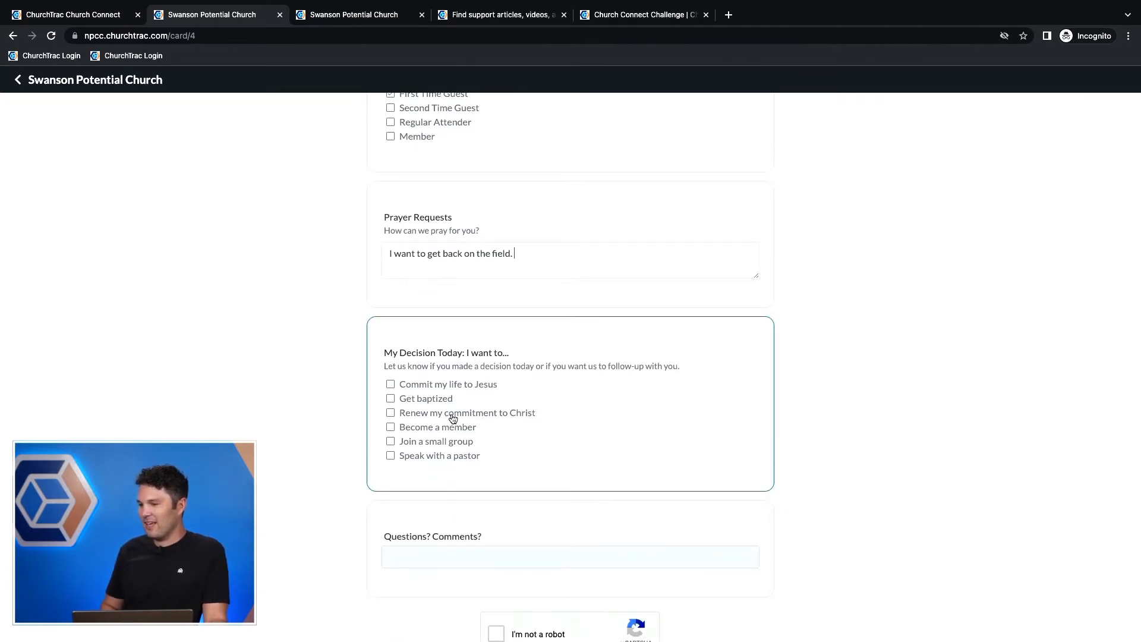
{"action": "left_click", "coordinate": [391, 456]}
{"action": "scroll", "coordinate": [668, 489], "scroll_direction": "down", "scroll_amount": 3}
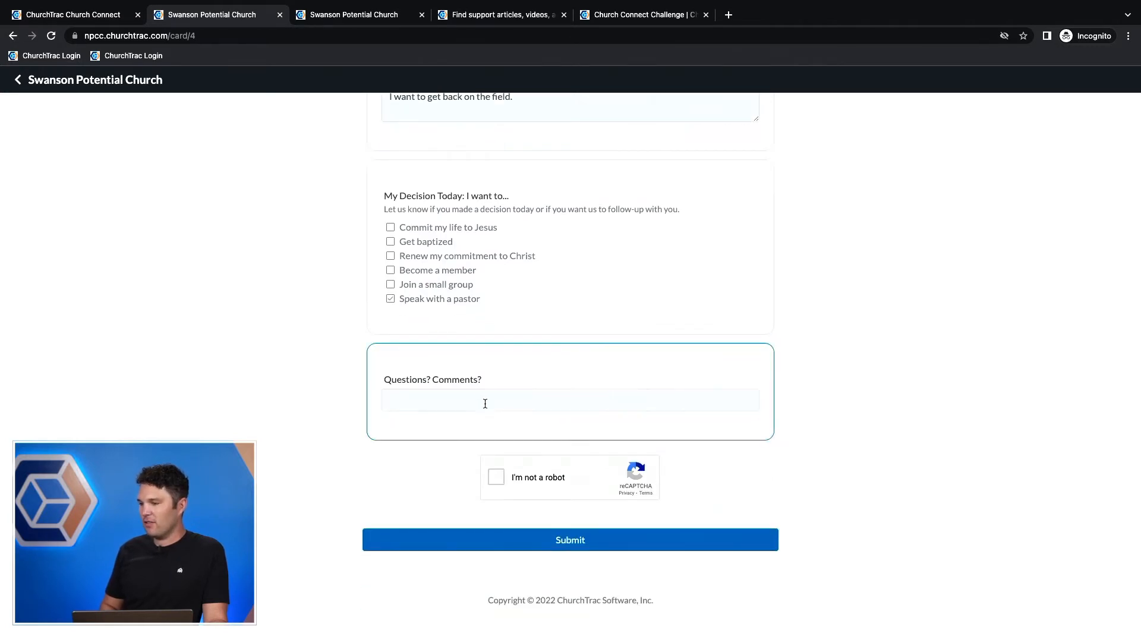
{"action": "left_click", "coordinate": [493, 479]}
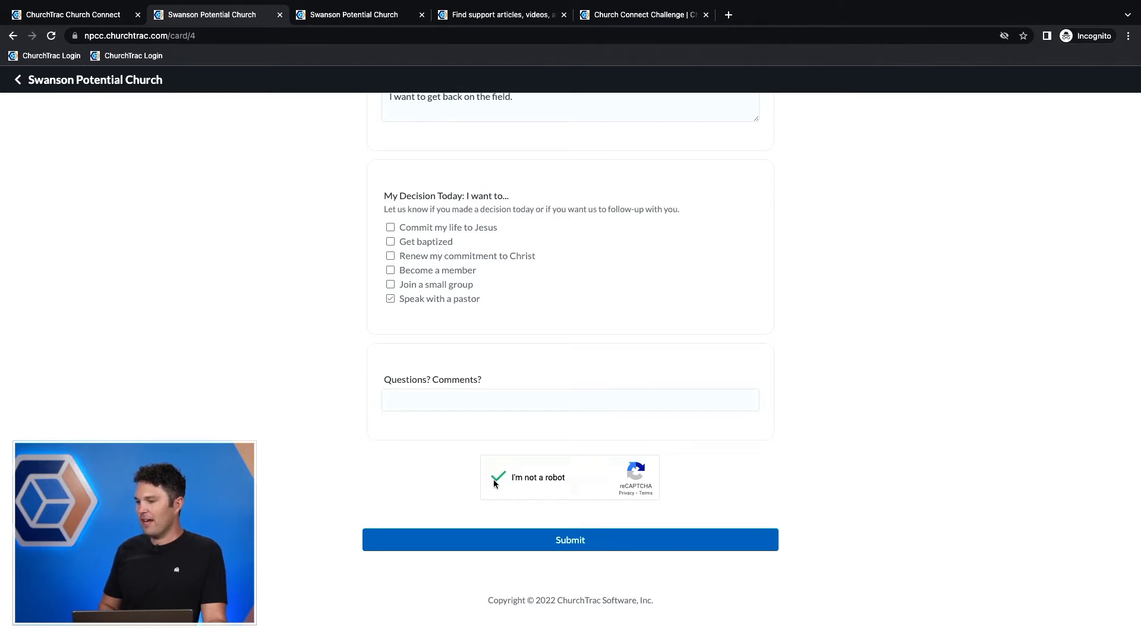
{"action": "left_click", "coordinate": [568, 541]}
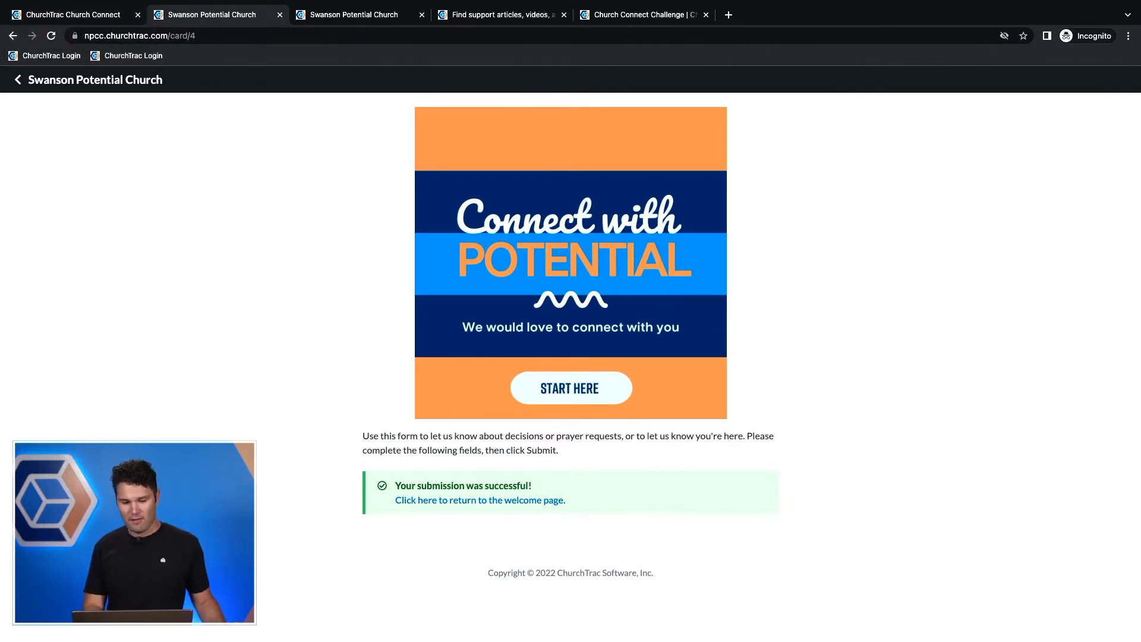
Return to the Church Connect cards in ChurchTrac and open the form questions of the "Connect with Potential" card
{"action": "key", "text": "super+Tab"}
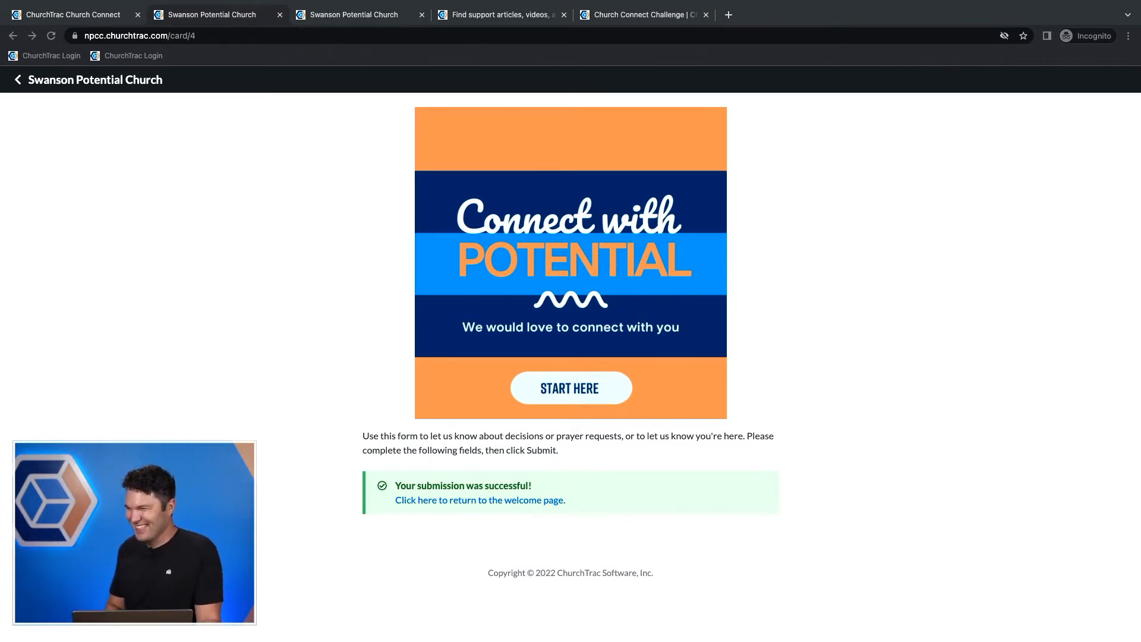
{"action": "left_click", "coordinate": [95, 21]}
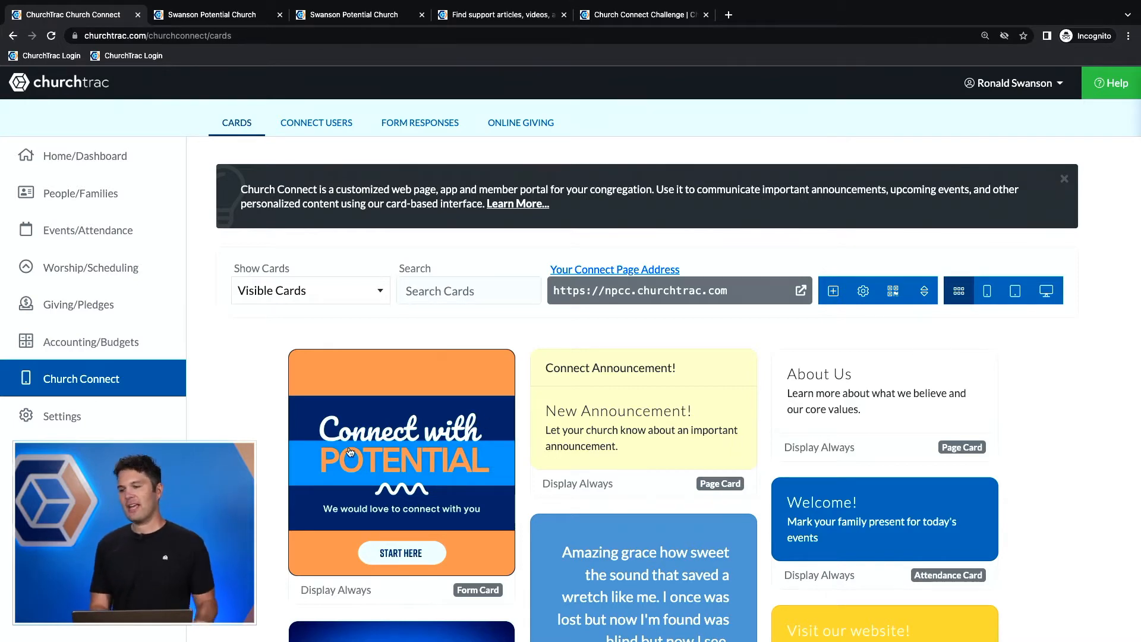
{"action": "left_click", "coordinate": [377, 452]}
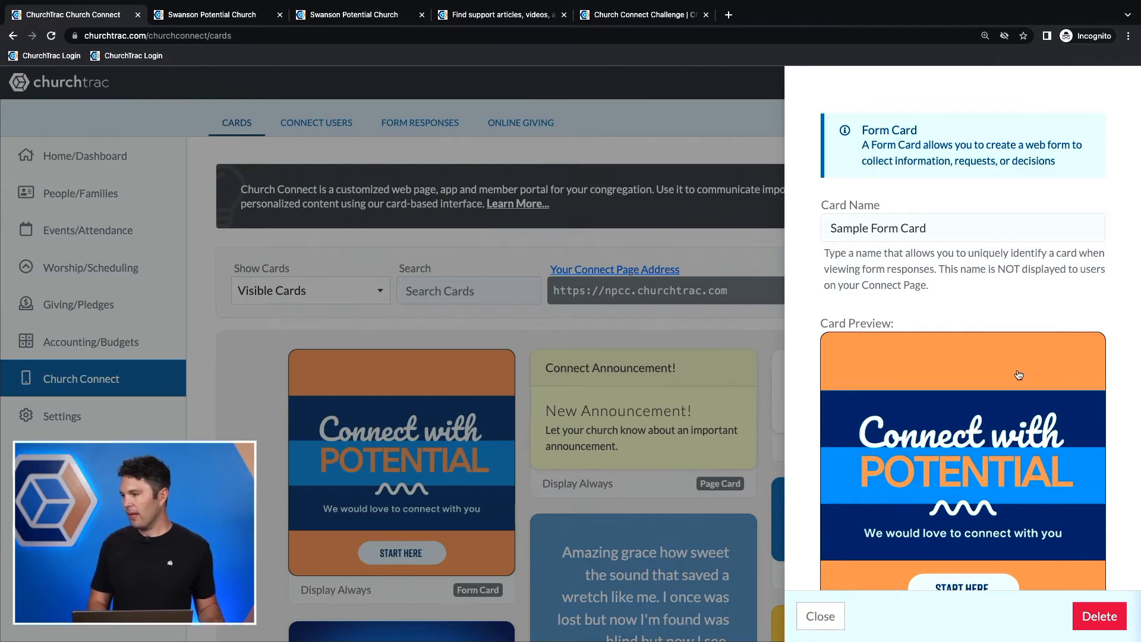
{"action": "scroll", "coordinate": [1019, 374], "scroll_direction": "down", "scroll_amount": 1}
{"action": "scroll", "coordinate": [1019, 373], "scroll_direction": "down", "scroll_amount": 3}
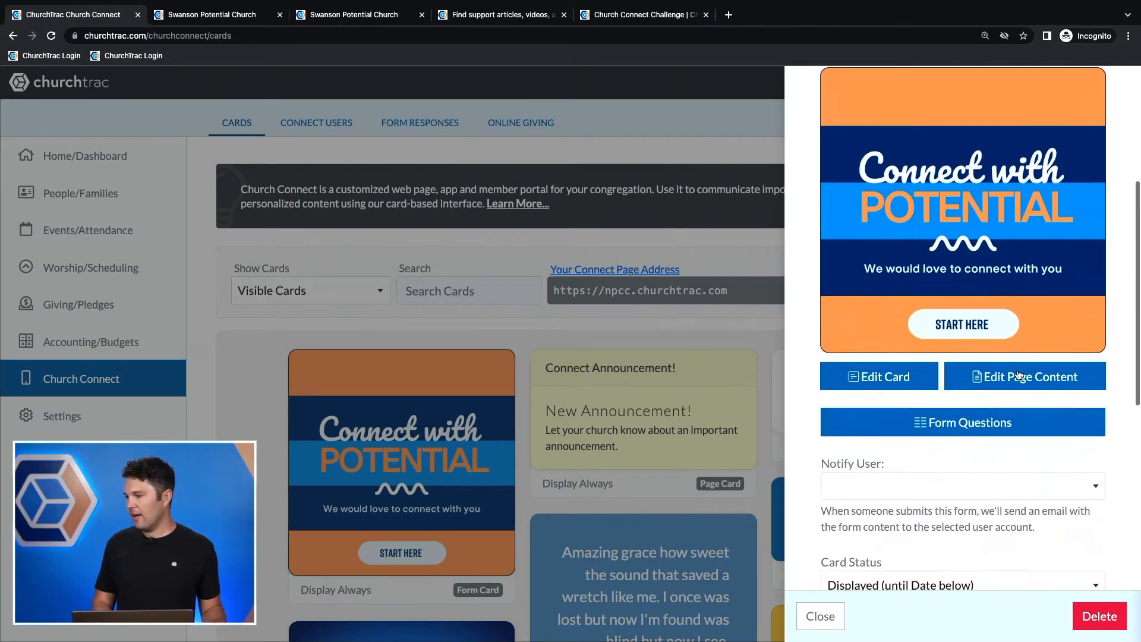
{"action": "left_click", "coordinate": [934, 413]}
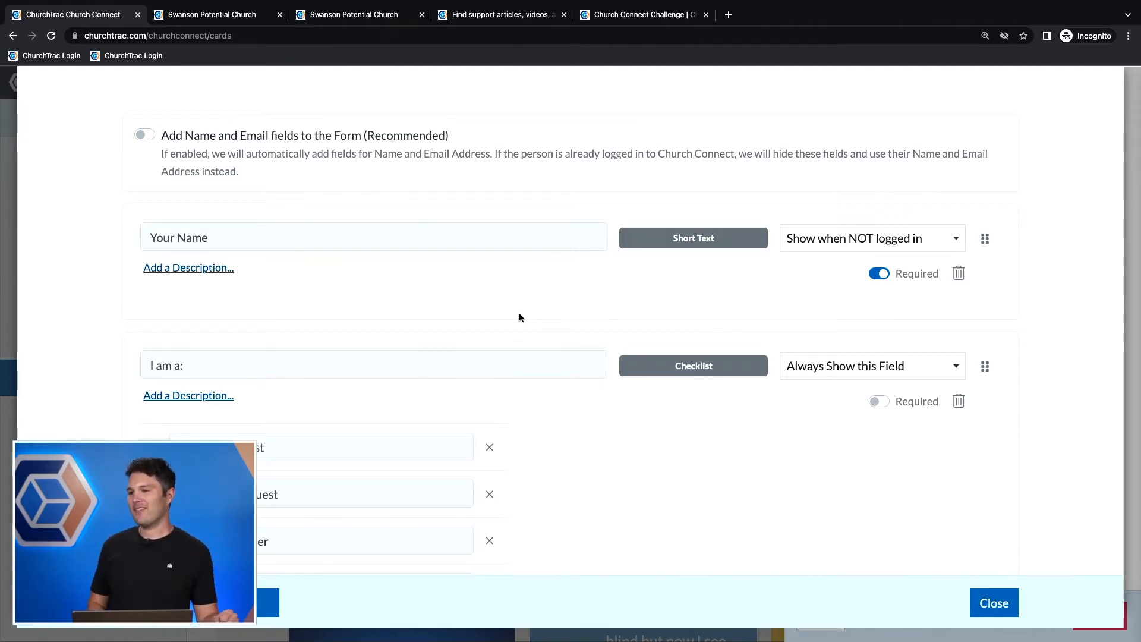
Enable the automatic Name and Email fields on the form and delete the separate "Your Name" question
{"action": "left_click", "coordinate": [145, 134]}
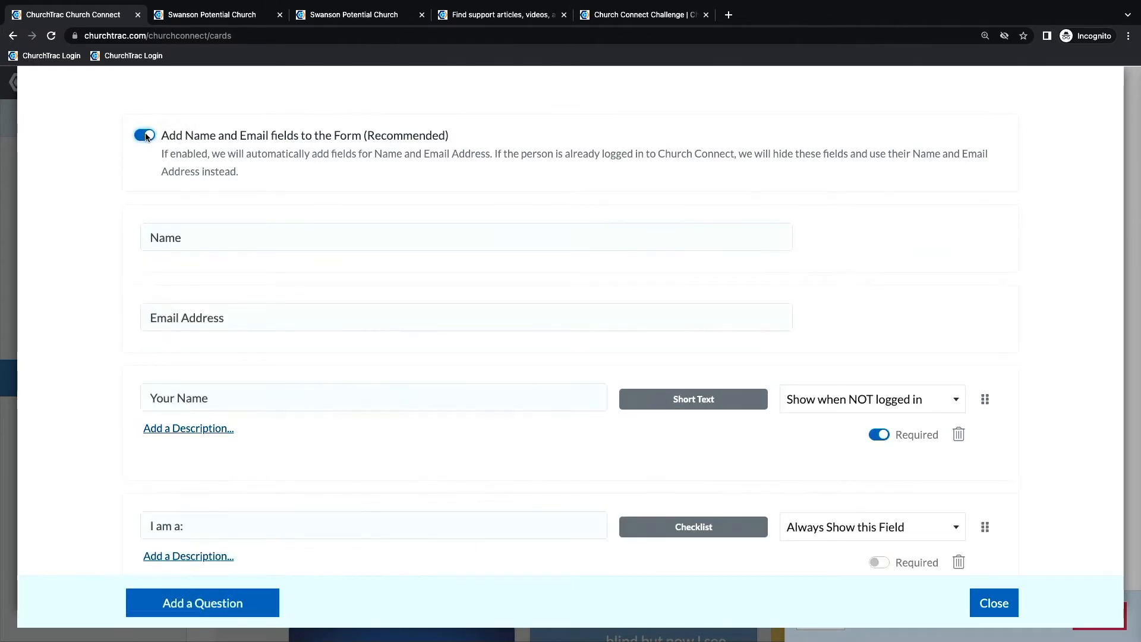
{"action": "scroll", "coordinate": [146, 136], "scroll_direction": "down", "scroll_amount": 3}
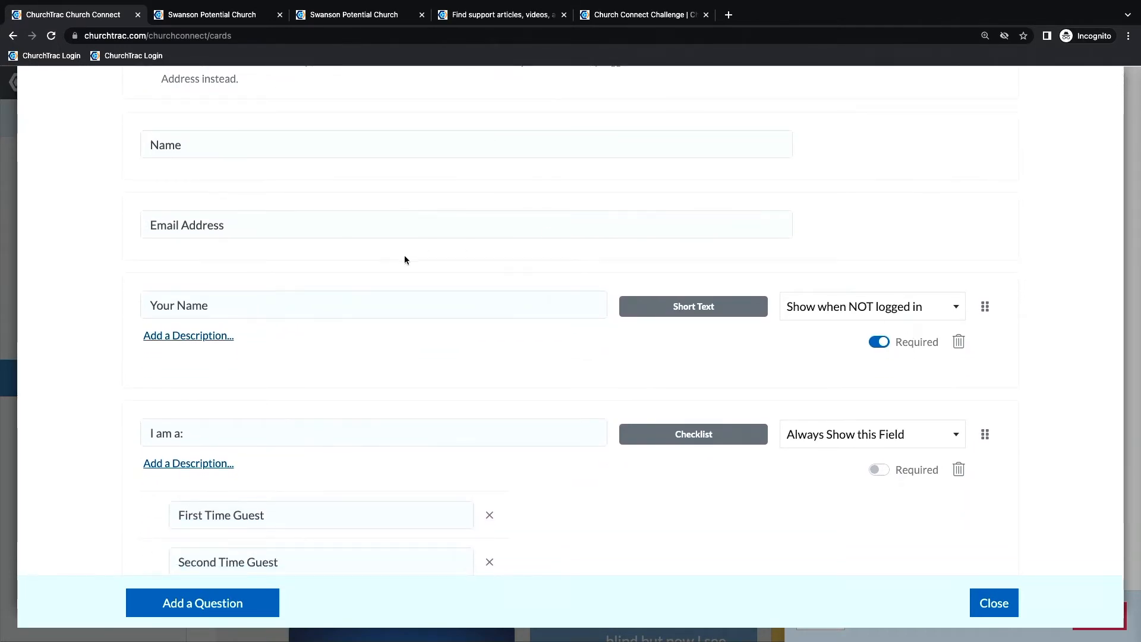
{"action": "left_click", "coordinate": [960, 344]}
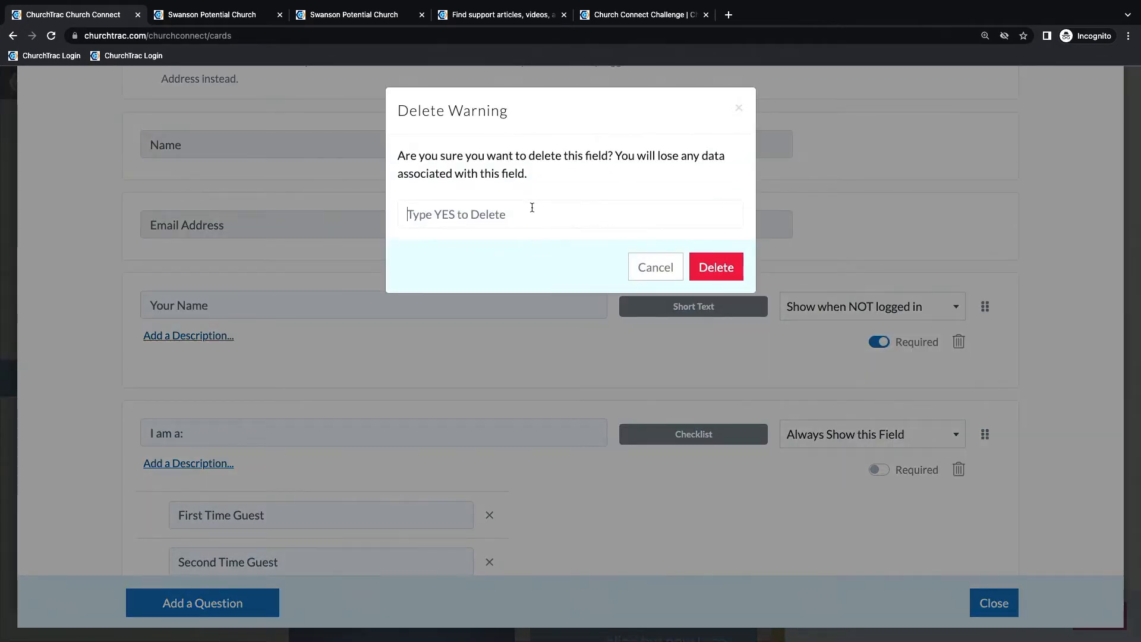
{"action": "type", "text": "yes"}
{"action": "key", "text": "Return"}
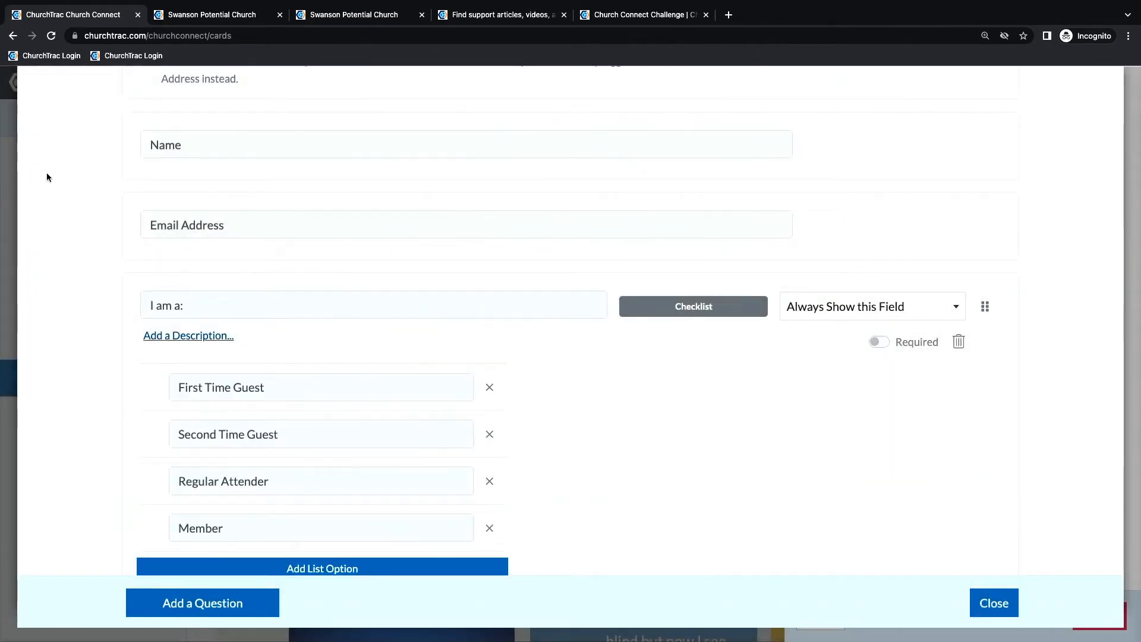
In the "I am a:" checklist, delete the "Second Time Guest" option and add a new option named "Other"
{"action": "scroll", "coordinate": [321, 369], "scroll_direction": "down", "scroll_amount": 2}
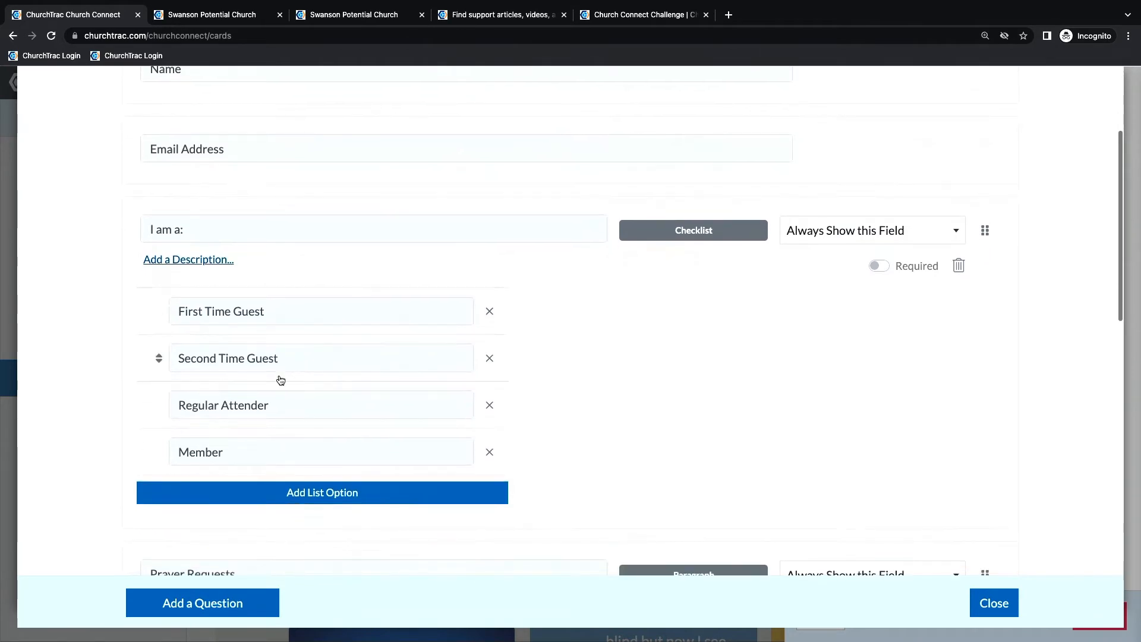
{"action": "left_click", "coordinate": [490, 359]}
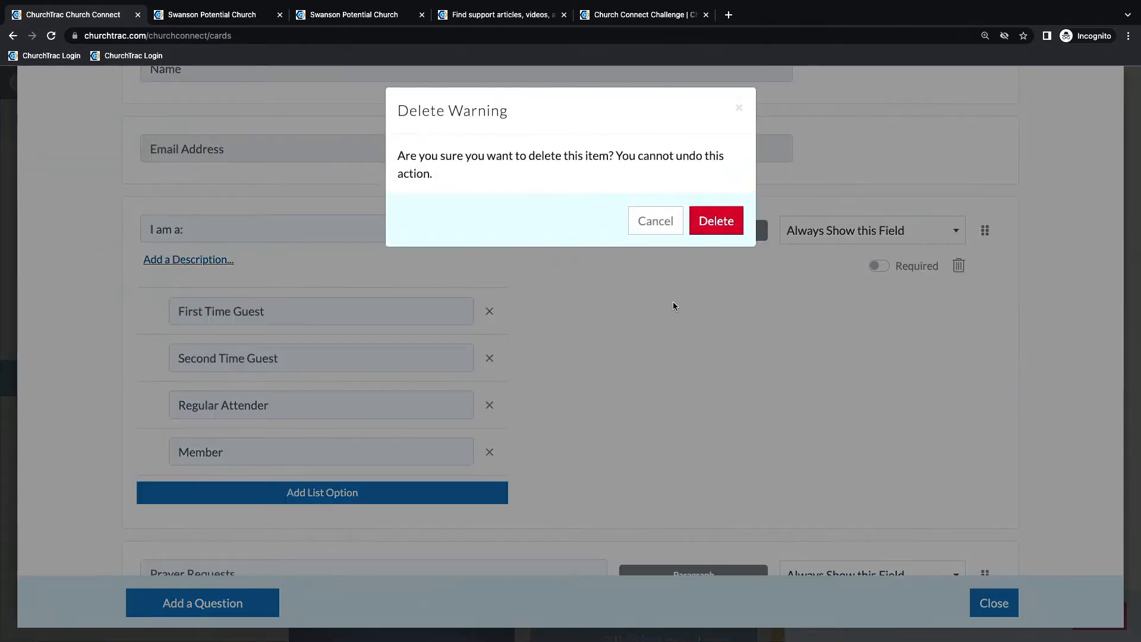
{"action": "left_click", "coordinate": [730, 222]}
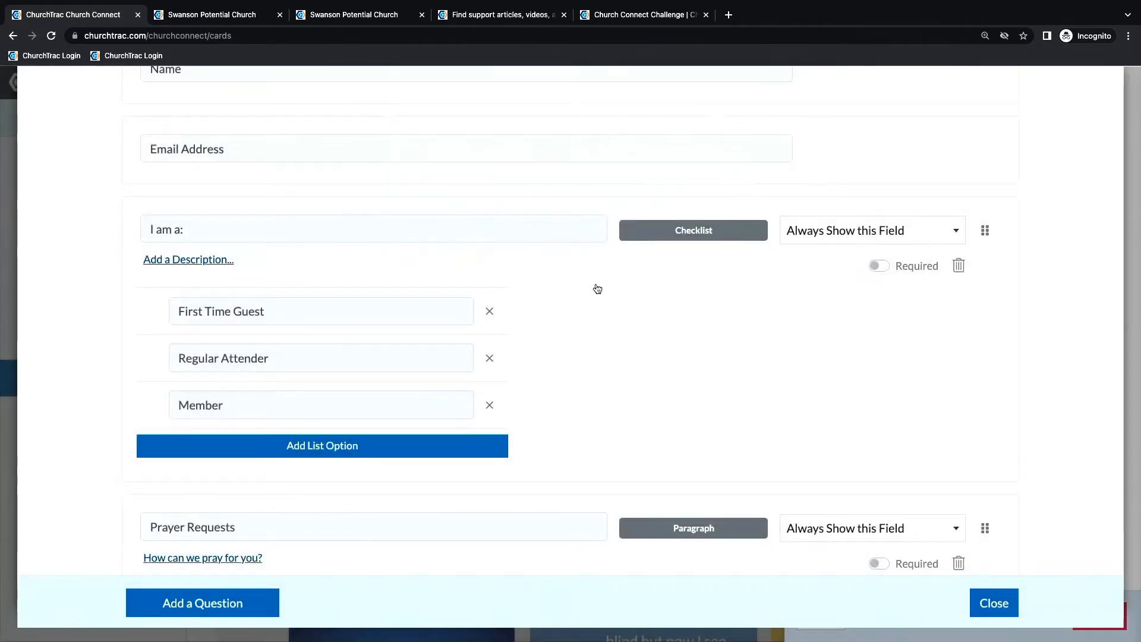
{"action": "left_click", "coordinate": [332, 447]}
{"action": "type", "text": "Other"}
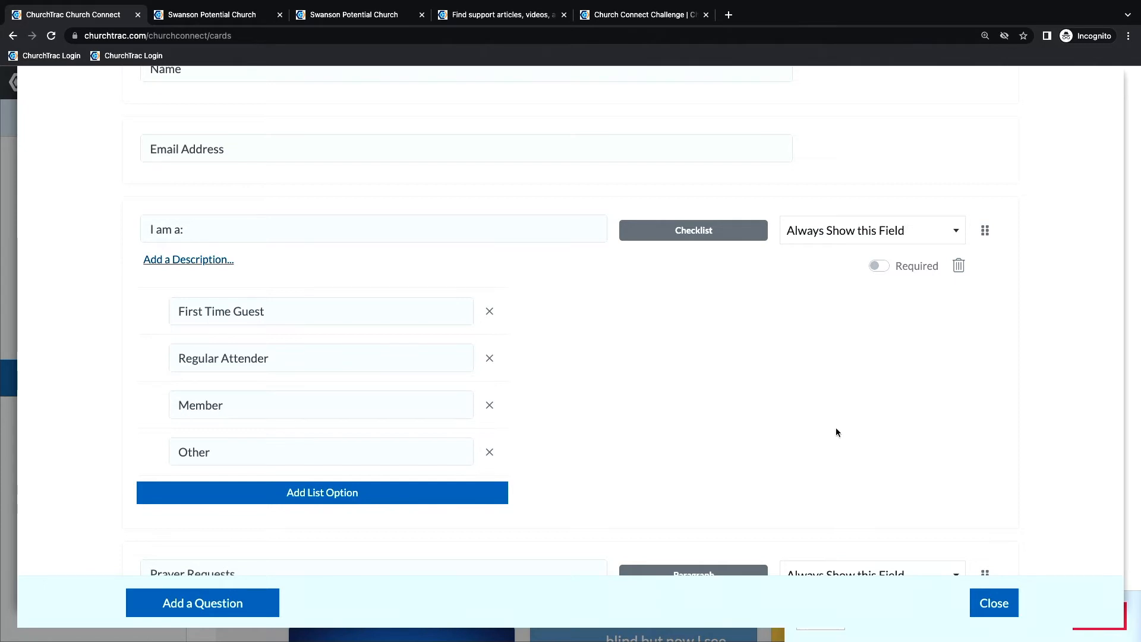
Check the Required setting of the "I am a:" question and review the visibility choices for Prayer Requests without changing them
{"action": "left_click", "coordinate": [879, 266]}
{"action": "scroll", "coordinate": [882, 265], "scroll_direction": "down", "scroll_amount": 2}
{"action": "scroll", "coordinate": [881, 262], "scroll_direction": "down", "scroll_amount": 1}
{"action": "left_click", "coordinate": [877, 456]}
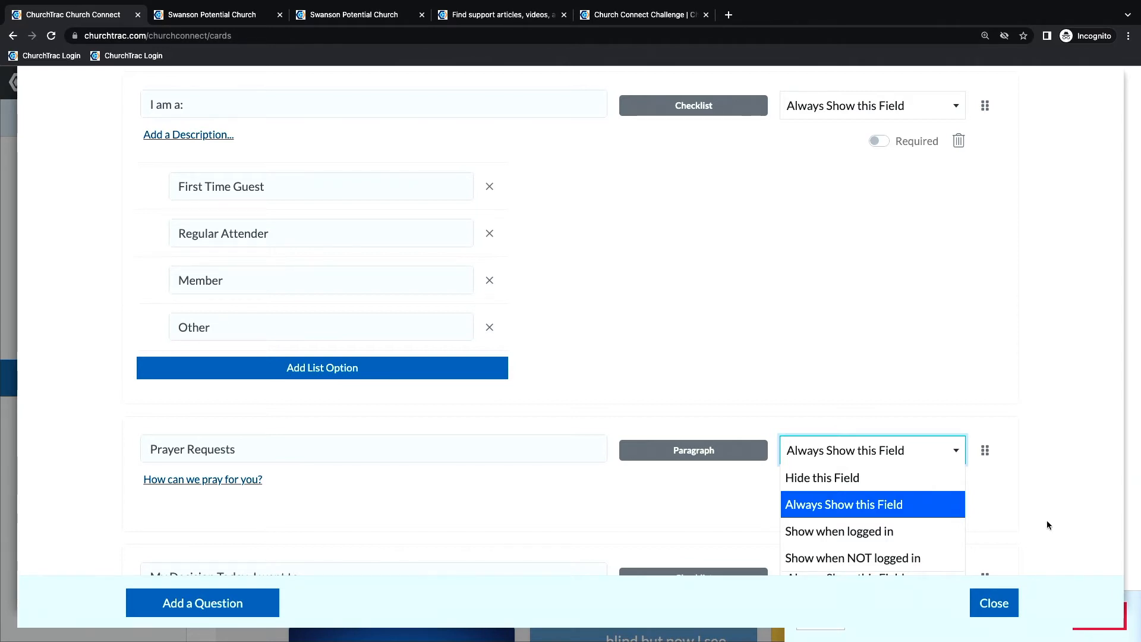
{"action": "left_click", "coordinate": [1068, 498]}
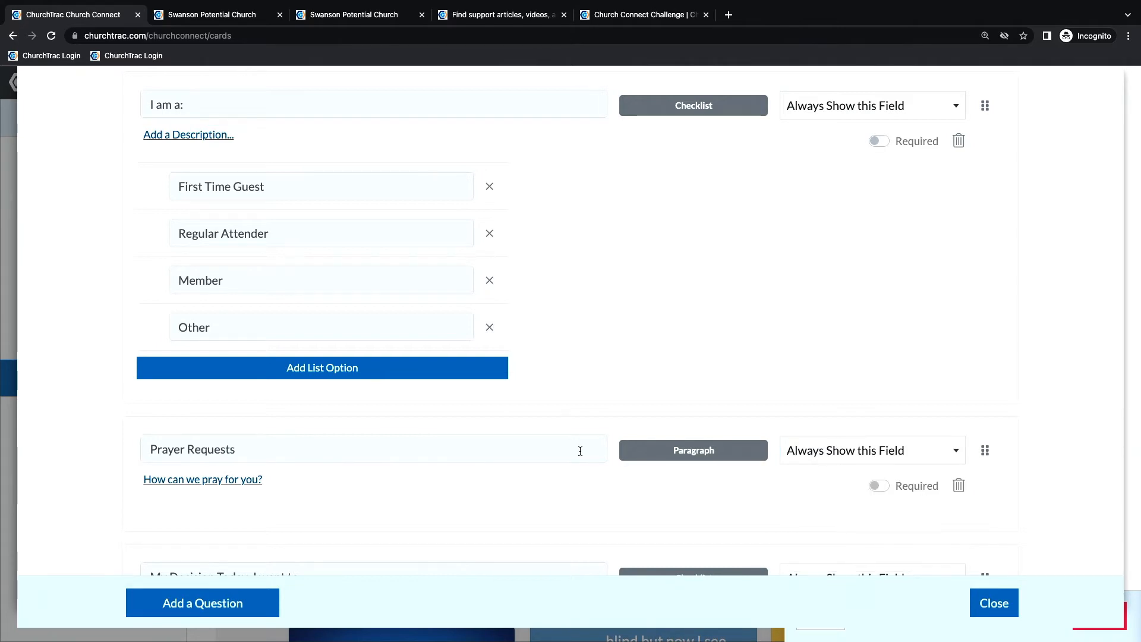
Delete the "Join a small group" option from the "My Decision Today: I want to..." checklist
{"action": "scroll", "coordinate": [392, 386], "scroll_direction": "down", "scroll_amount": 3}
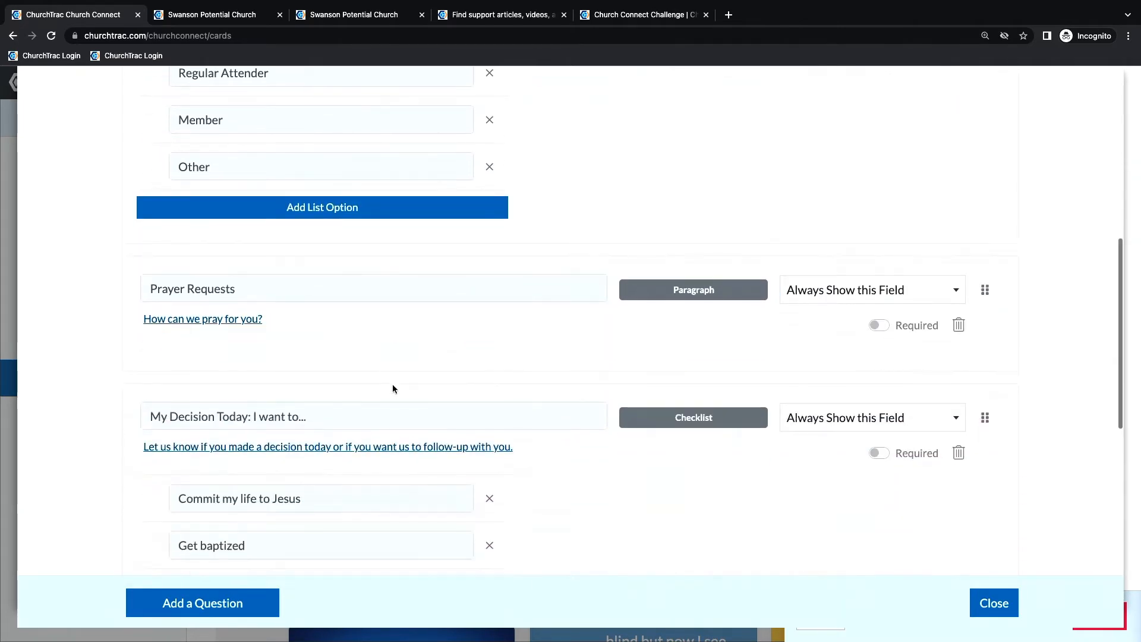
{"action": "scroll", "coordinate": [295, 339], "scroll_direction": "down", "scroll_amount": 5}
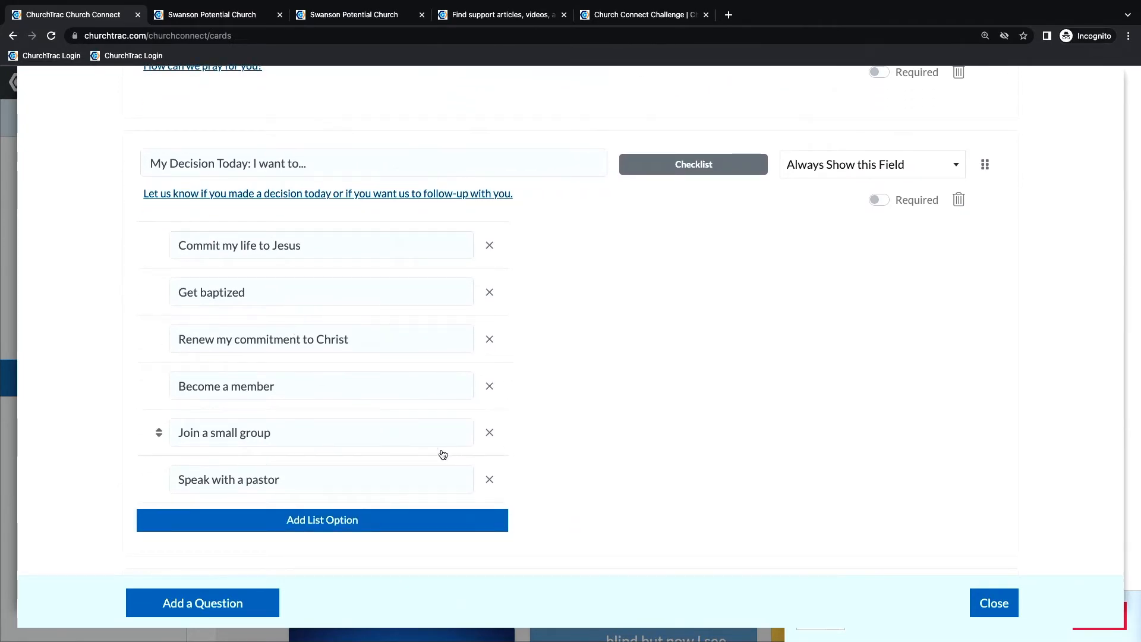
{"action": "left_click", "coordinate": [490, 433]}
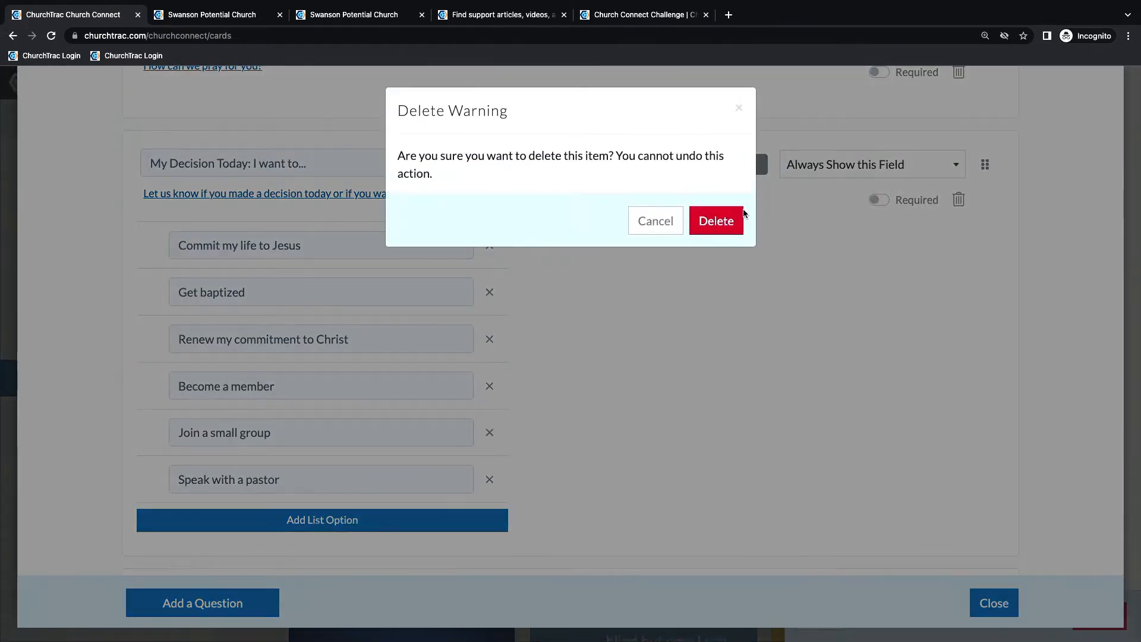
{"action": "left_click", "coordinate": [735, 220]}
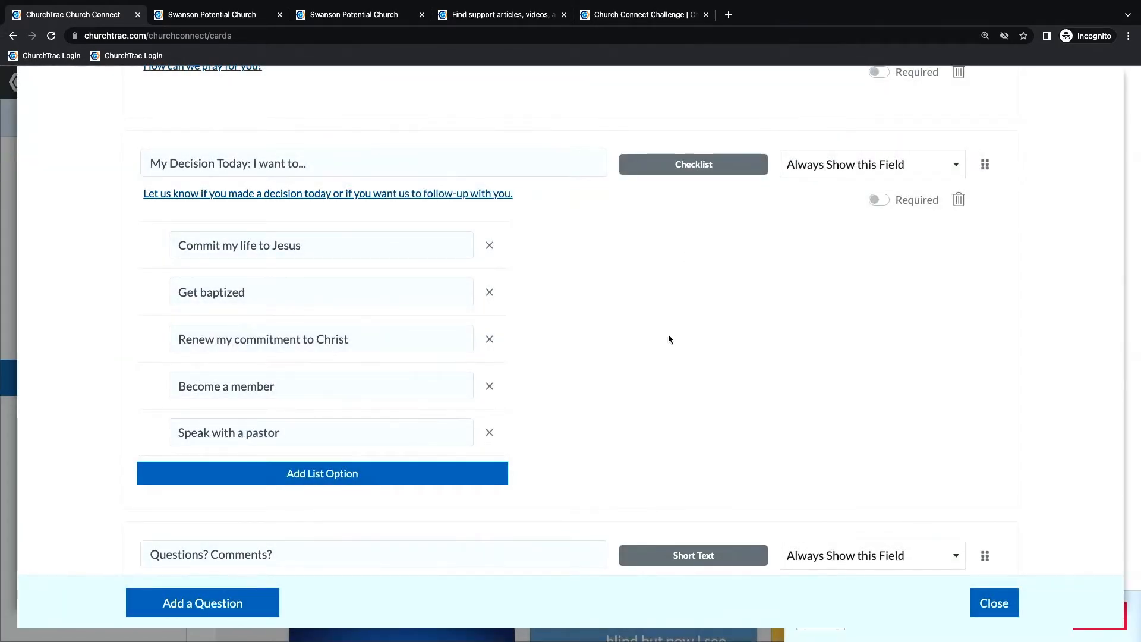
Delete the "Questions? Comments?" question, confirming the deletion with "yes", and close the form questions editor
{"action": "scroll", "coordinate": [668, 339], "scroll_direction": "down", "scroll_amount": 3}
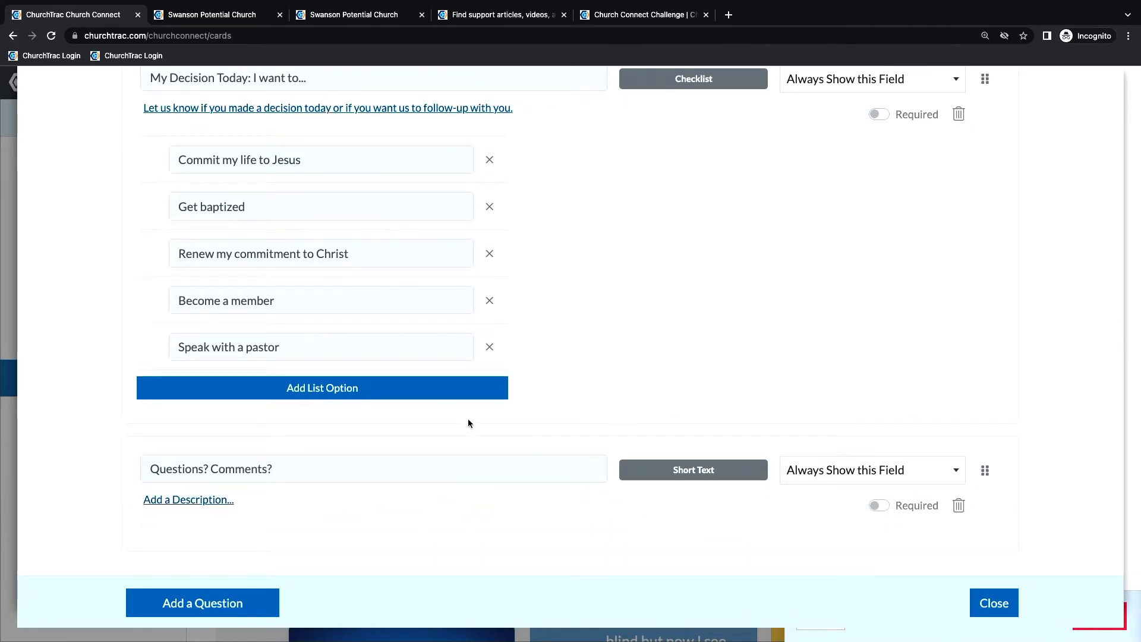
{"action": "scroll", "coordinate": [744, 504], "scroll_direction": "up", "scroll_amount": 10}
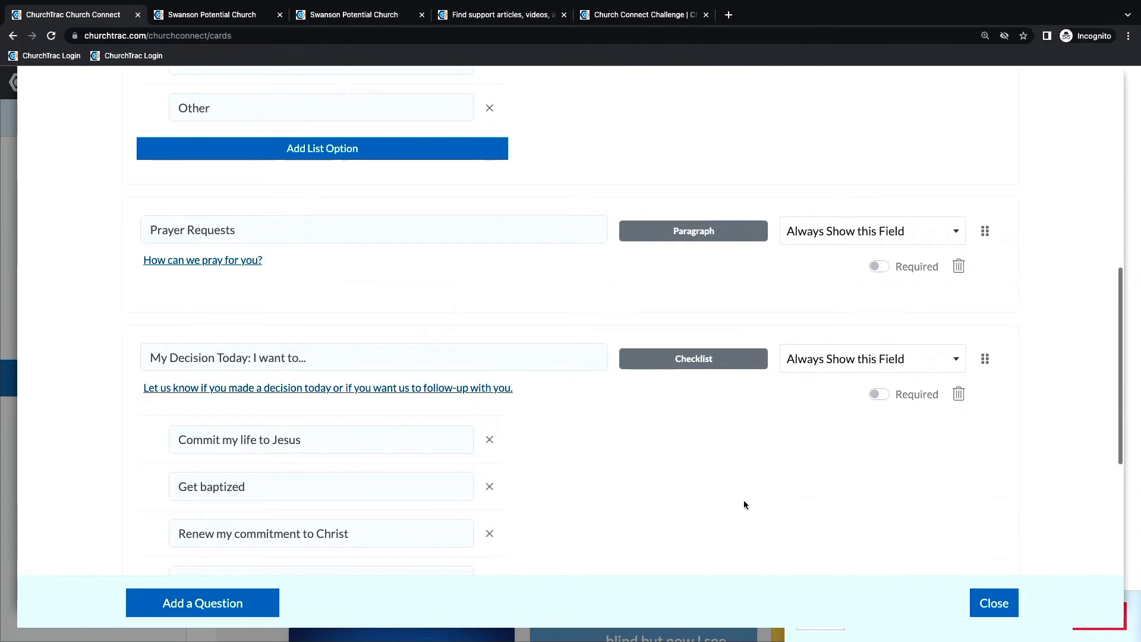
{"action": "scroll", "coordinate": [745, 503], "scroll_direction": "down", "scroll_amount": 10}
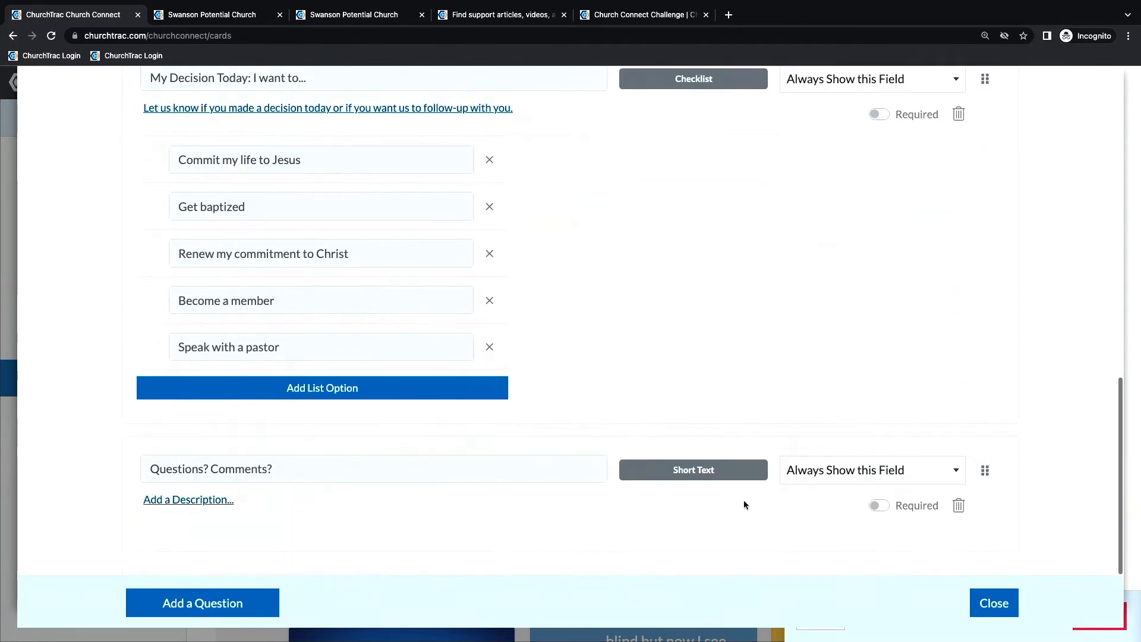
{"action": "left_click", "coordinate": [958, 505]}
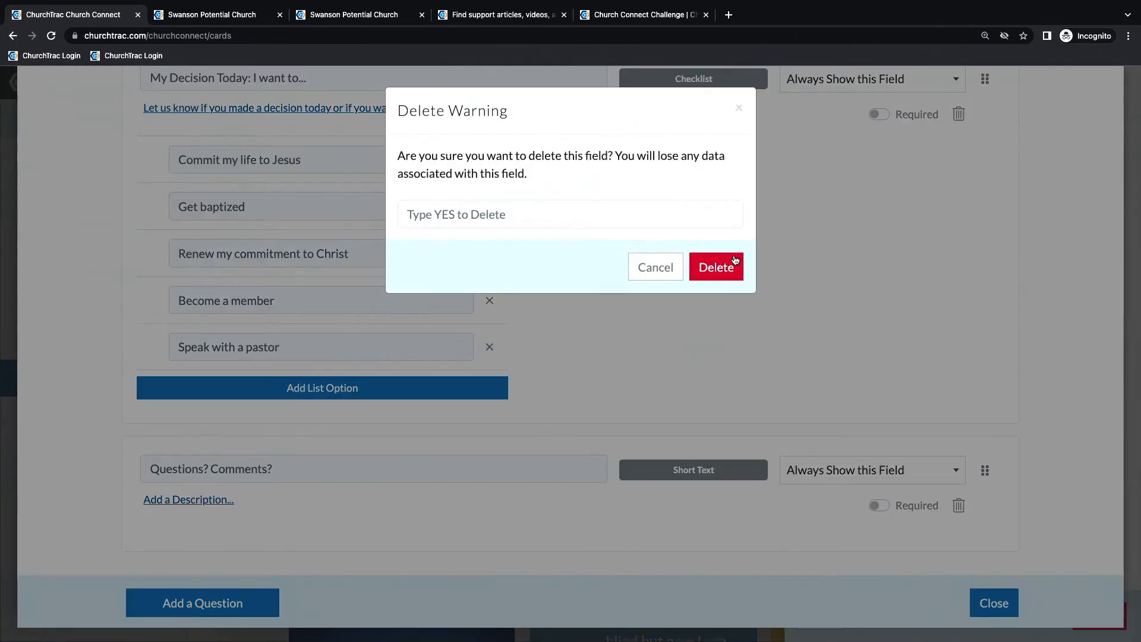
{"action": "left_click", "coordinate": [617, 216]}
{"action": "type", "text": "yes"}
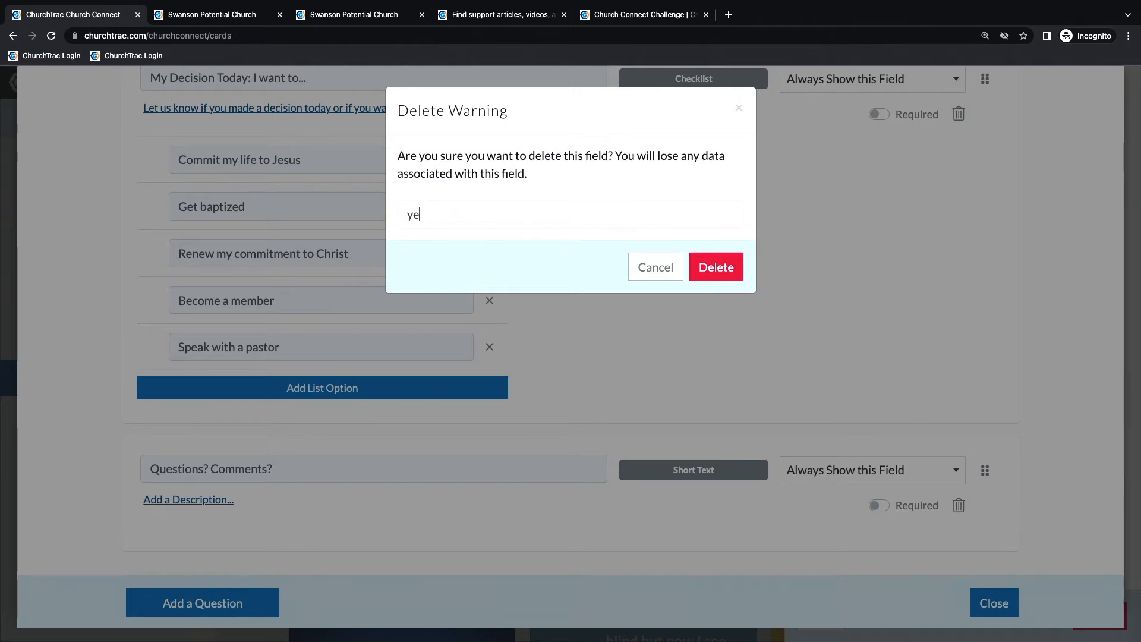
{"action": "left_click", "coordinate": [727, 268]}
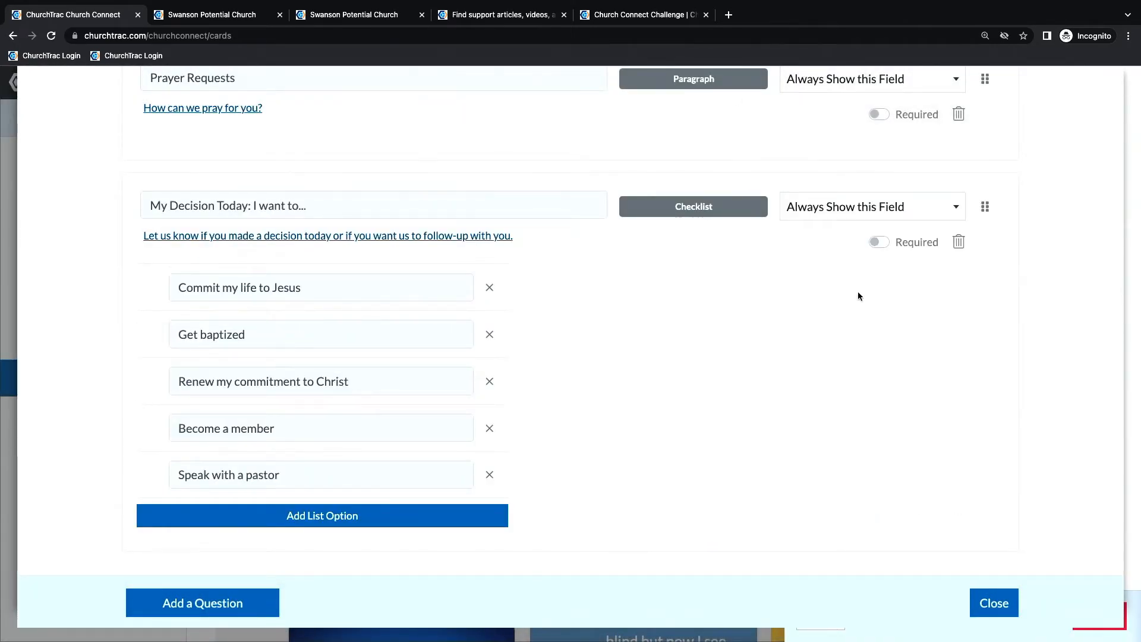
{"action": "left_click", "coordinate": [1003, 600]}
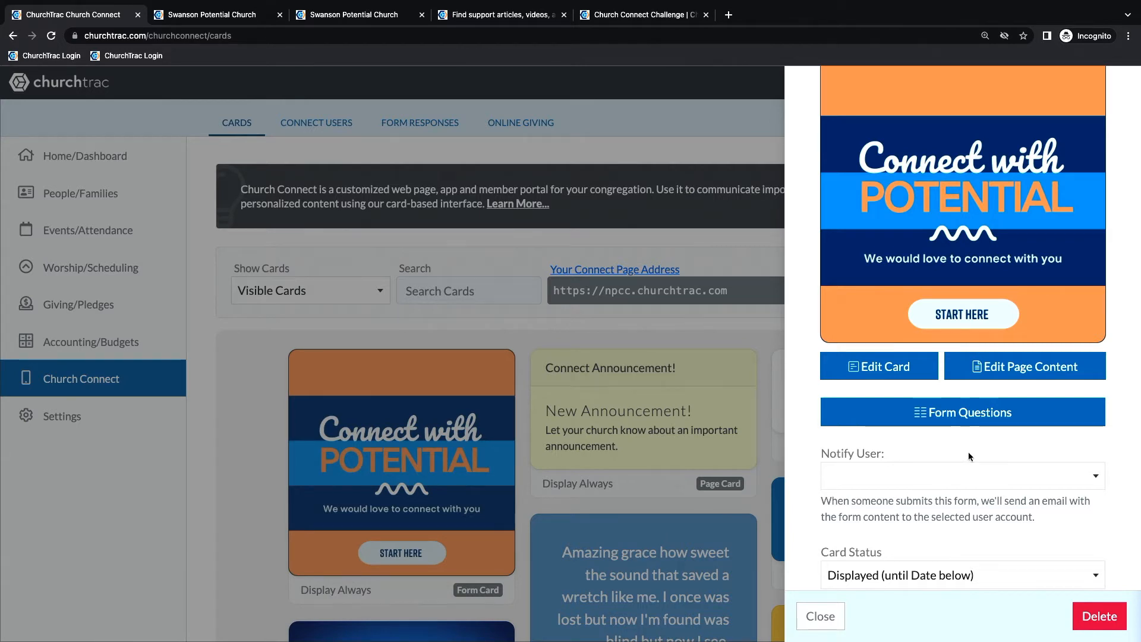
Choose a user account to notify when the form is submitted, and clear the Notify User selection again
{"action": "scroll", "coordinate": [969, 452], "scroll_direction": "down", "scroll_amount": 1}
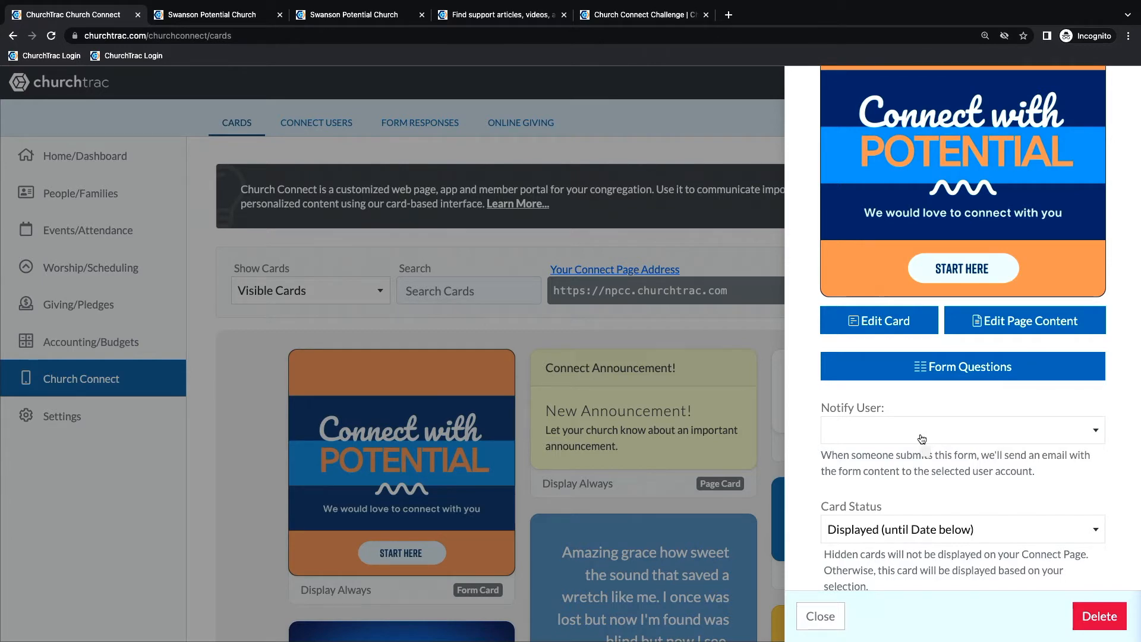
{"action": "left_click", "coordinate": [922, 439]}
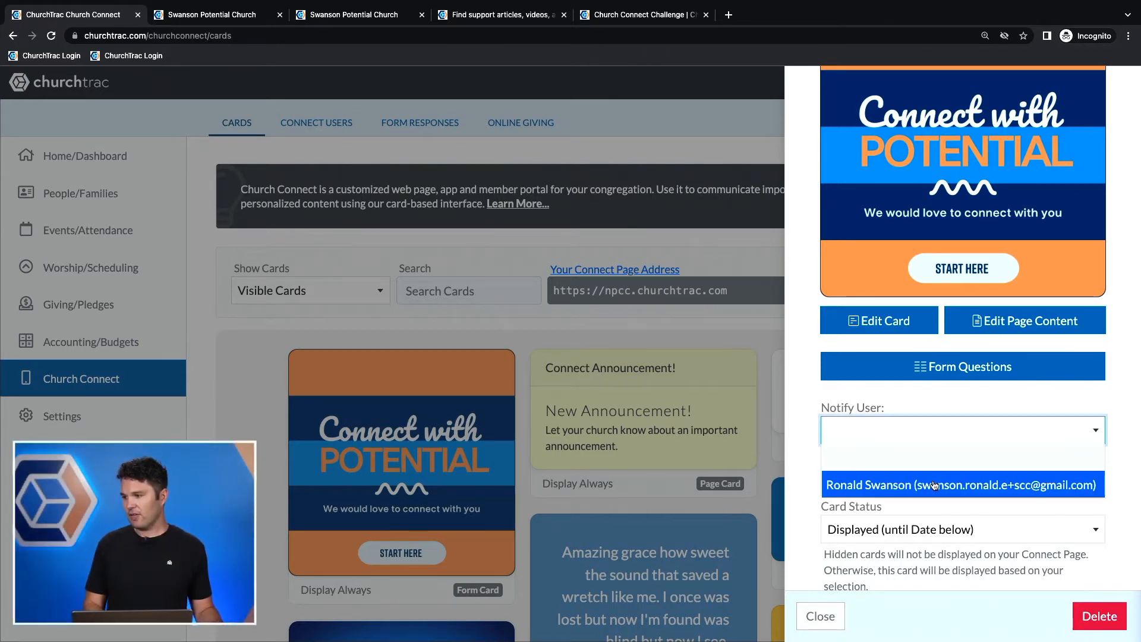
{"action": "left_click", "coordinate": [932, 485]}
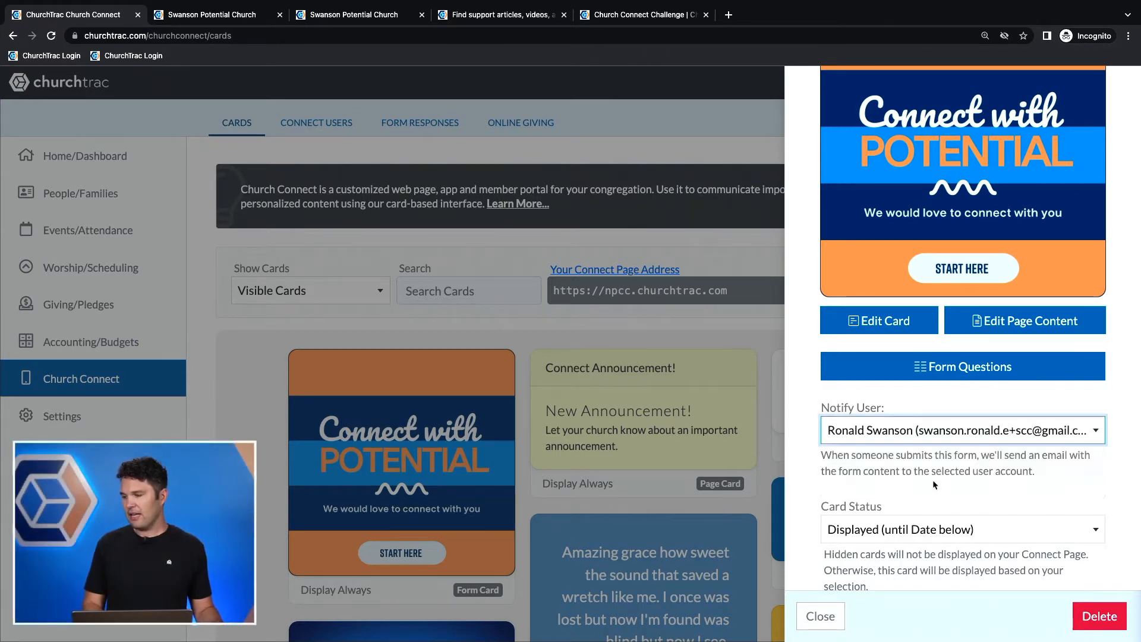
{"action": "left_click", "coordinate": [947, 431]}
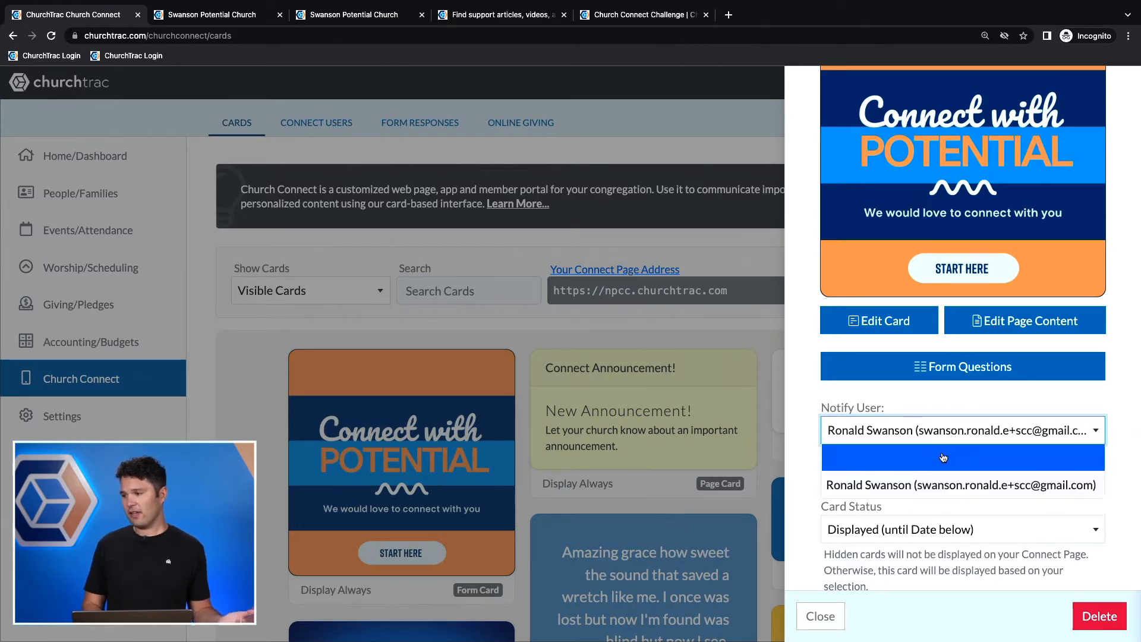
{"action": "left_click", "coordinate": [944, 457]}
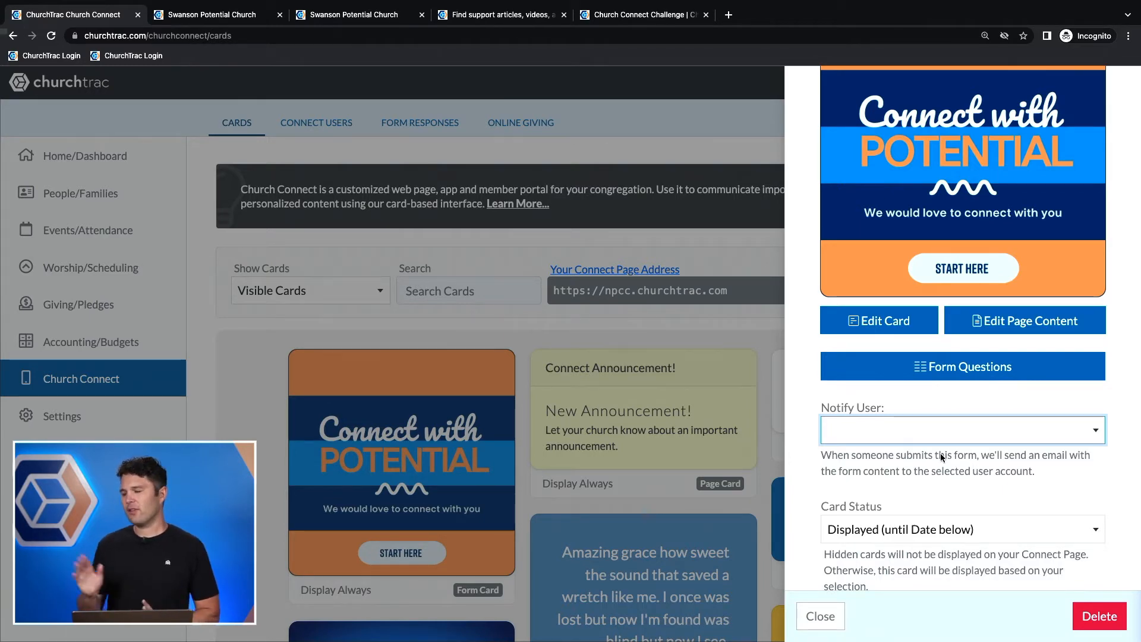
Review the form card's status and optional hide-date settings, and close its setup
{"action": "scroll", "coordinate": [1009, 495], "scroll_direction": "down", "scroll_amount": 6}
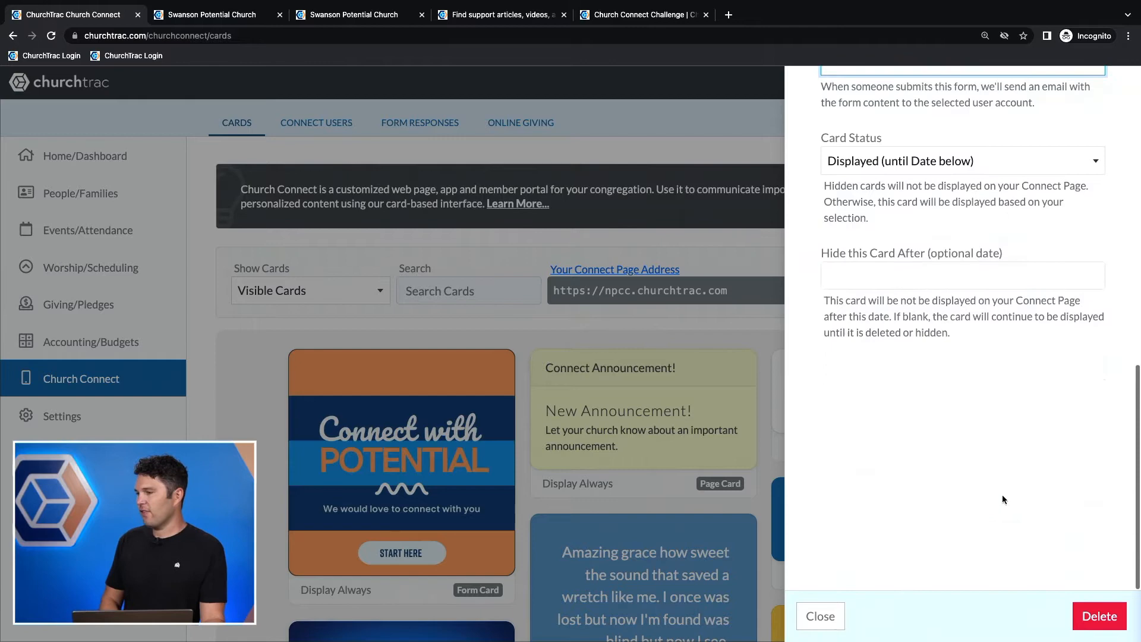
{"action": "left_click", "coordinate": [826, 622]}
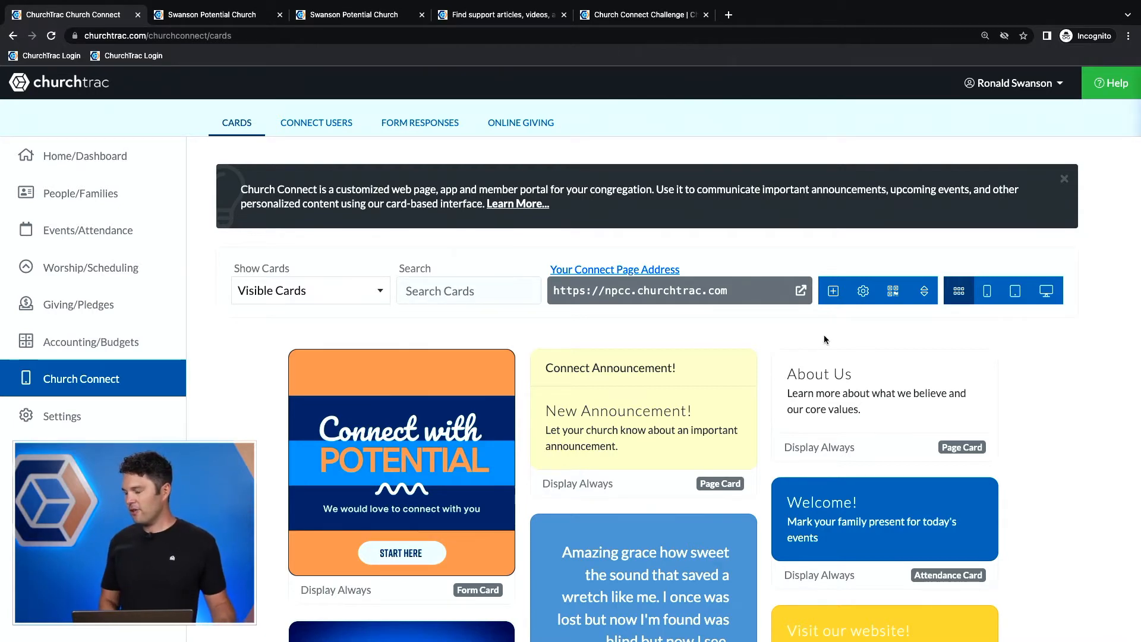
{"action": "scroll", "coordinate": [832, 292], "scroll_direction": "up", "scroll_amount": 5}
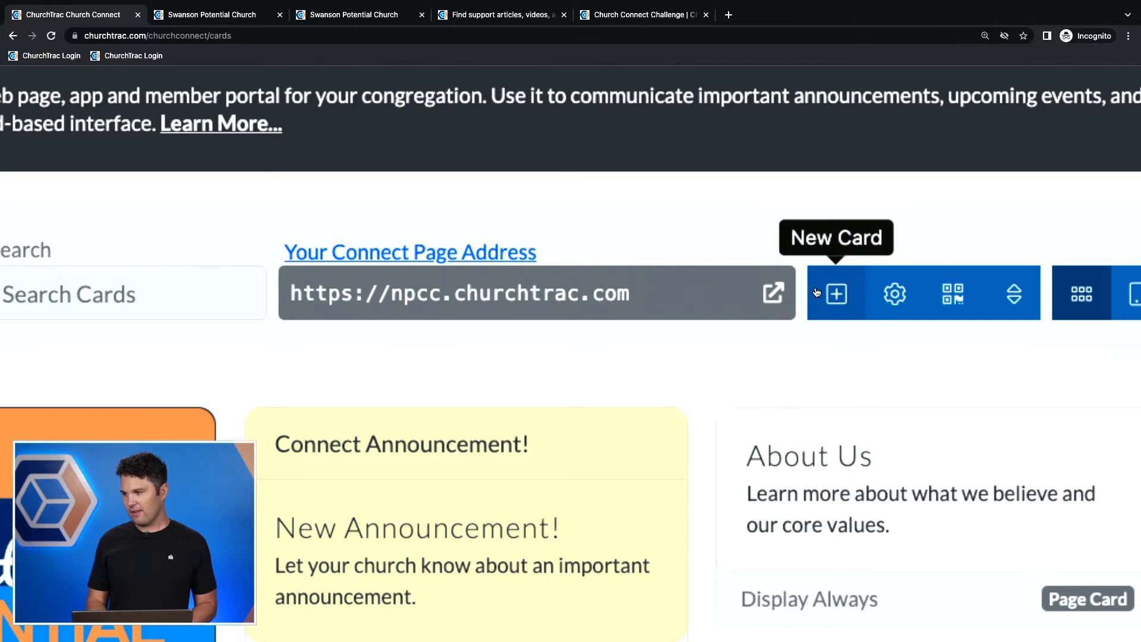
{"action": "scroll", "coordinate": [830, 290], "scroll_direction": "down", "scroll_amount": 5}
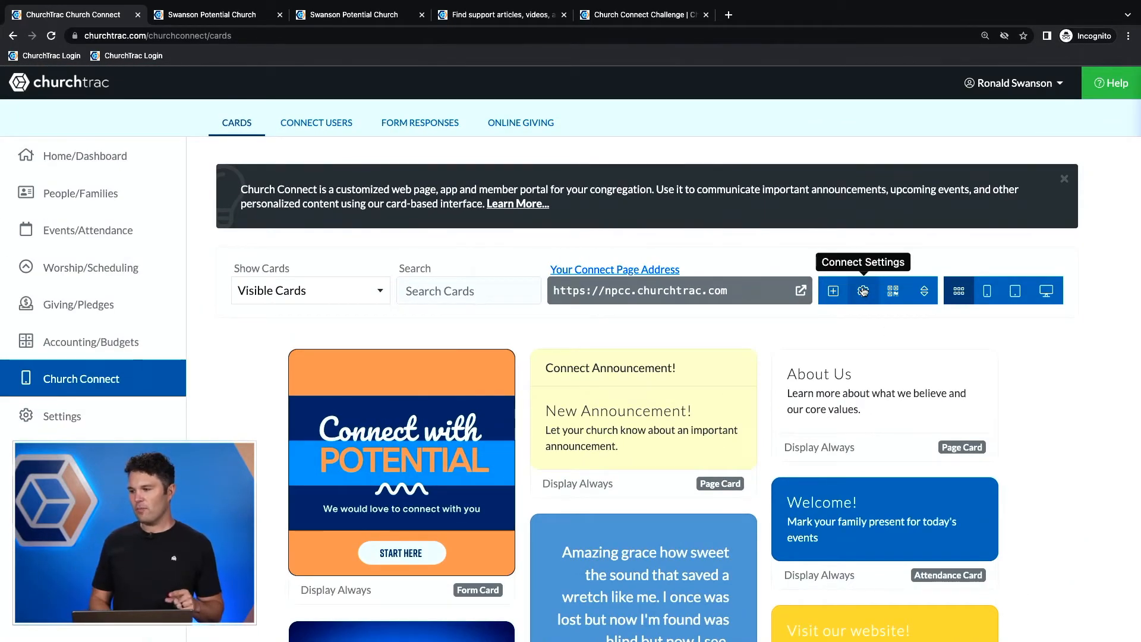
{"action": "left_click", "coordinate": [835, 293]}
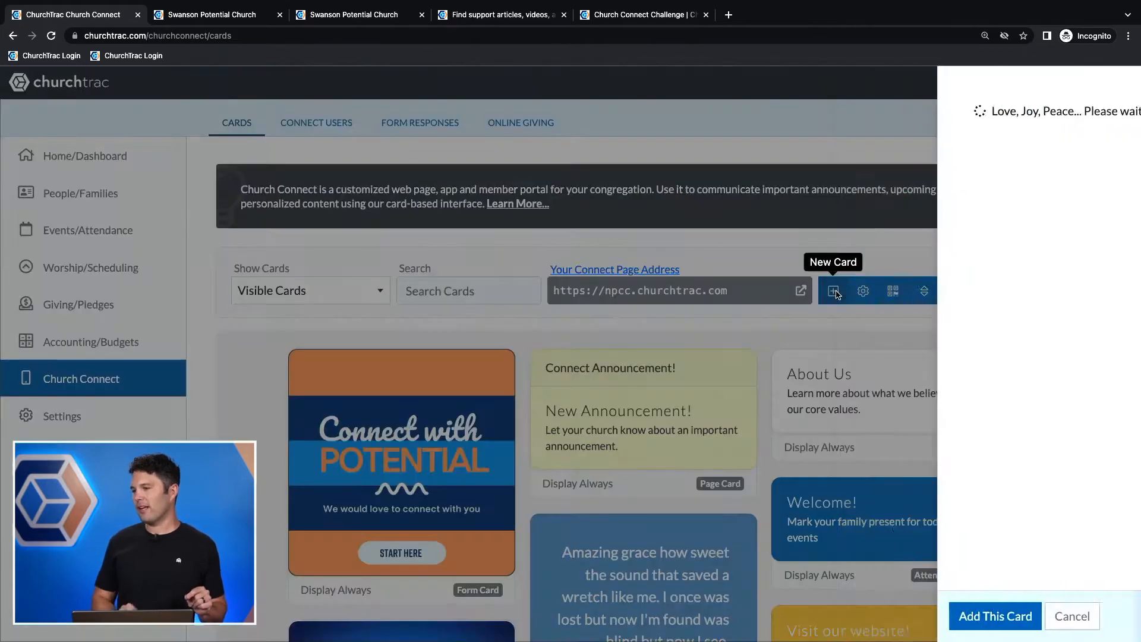
{"action": "scroll", "coordinate": [947, 359], "scroll_direction": "down", "scroll_amount": 1}
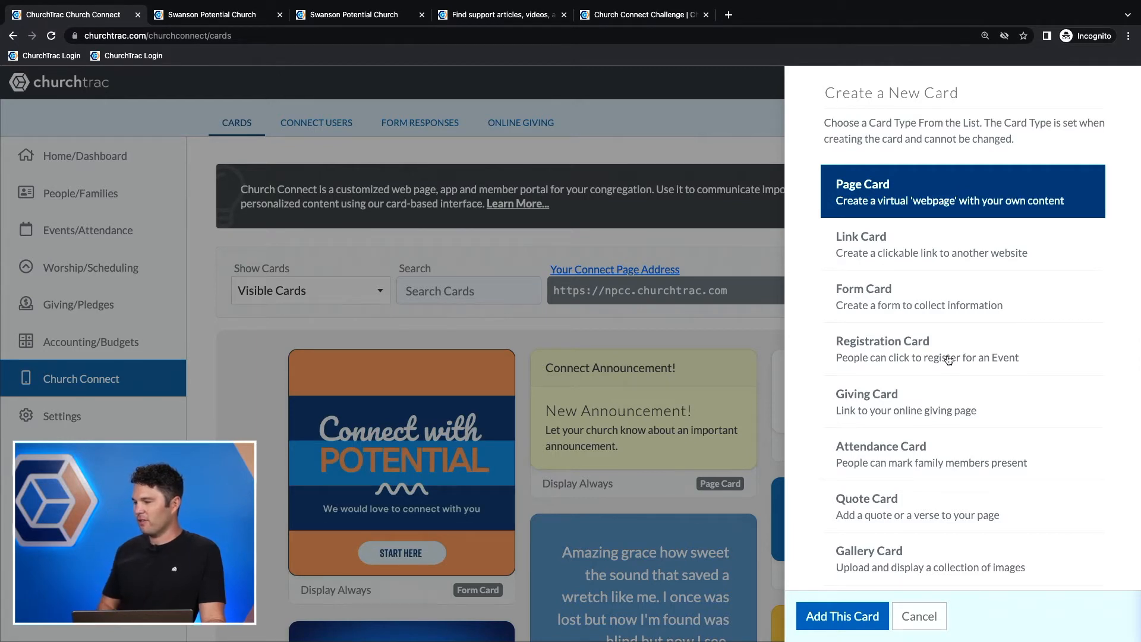
{"action": "scroll", "coordinate": [947, 359], "scroll_direction": "down", "scroll_amount": 5}
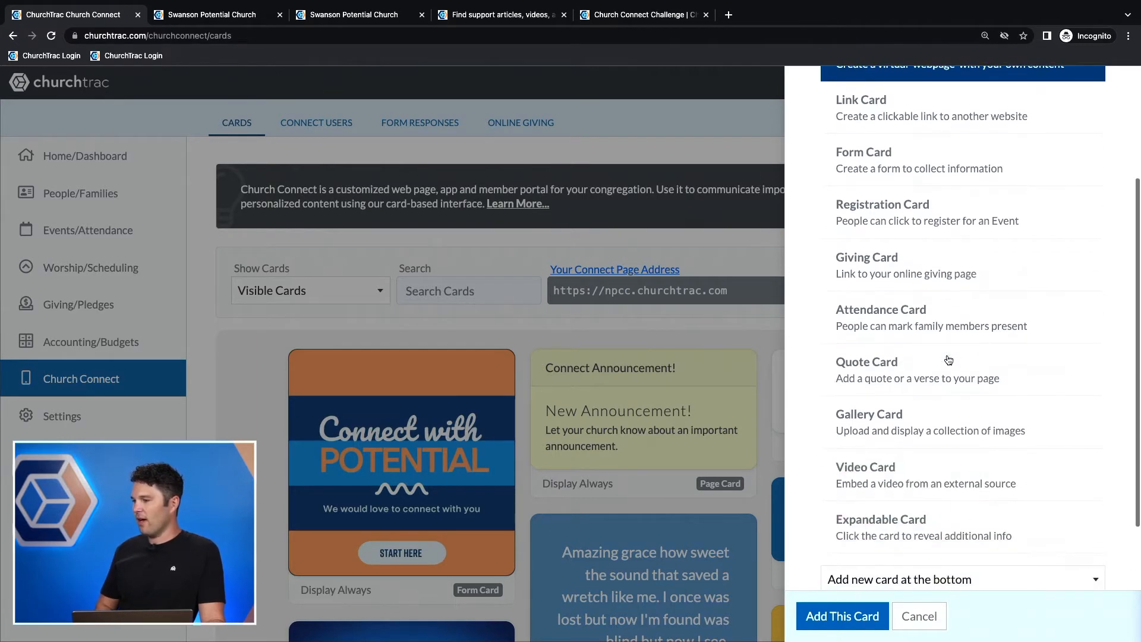
{"action": "left_click", "coordinate": [892, 121]}
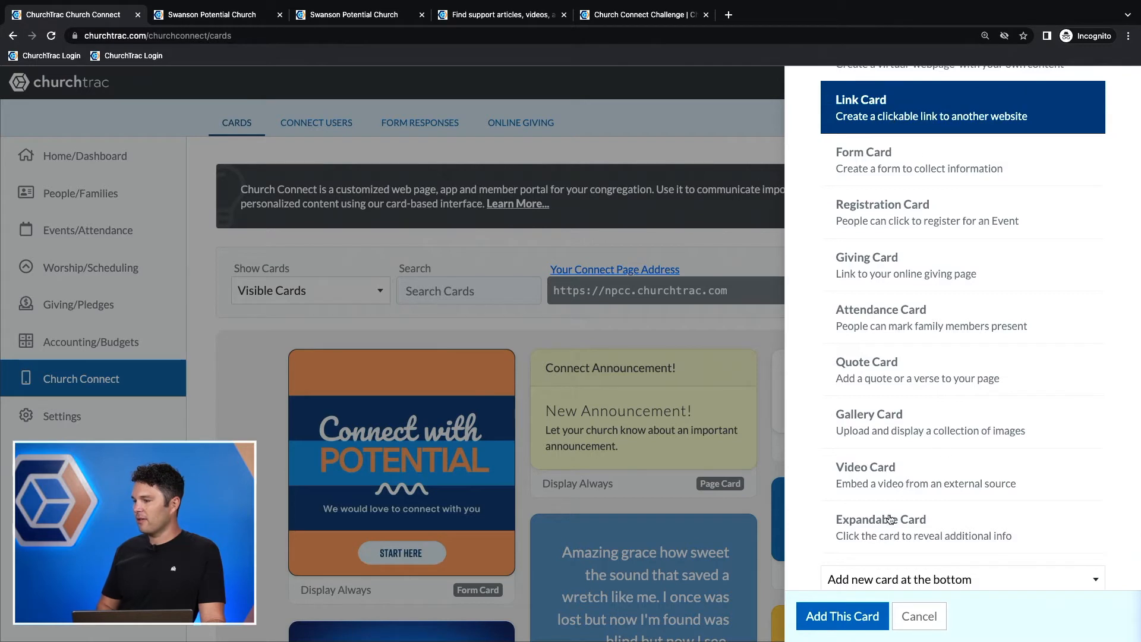
{"action": "left_click", "coordinate": [828, 615]}
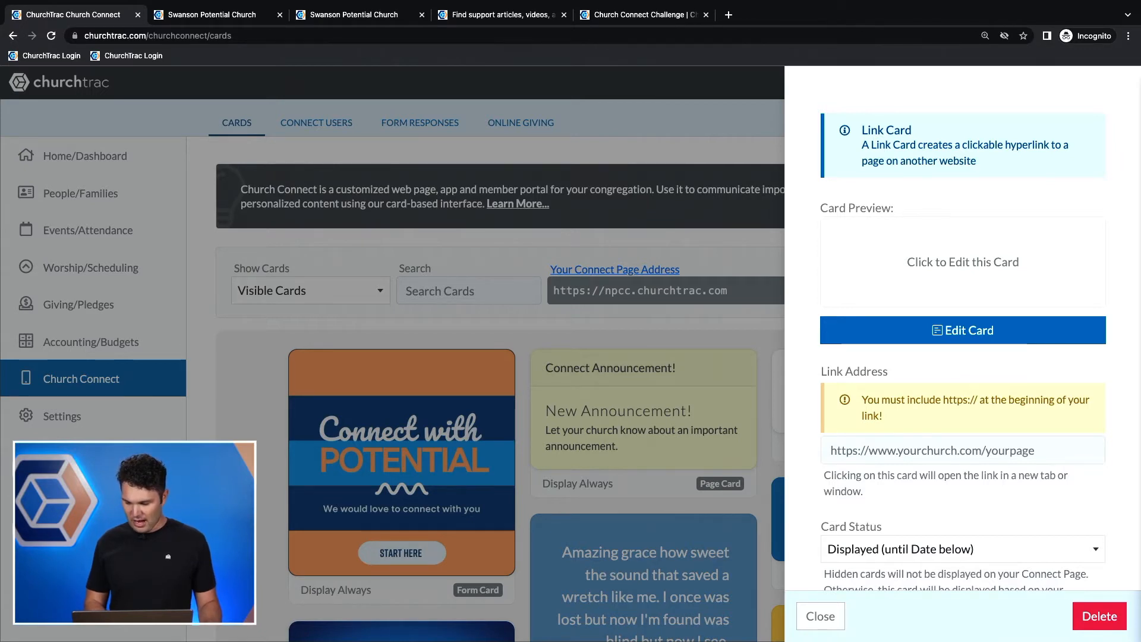
{"action": "left_click", "coordinate": [938, 451]}
{"action": "key", "text": "ctrl+v"}
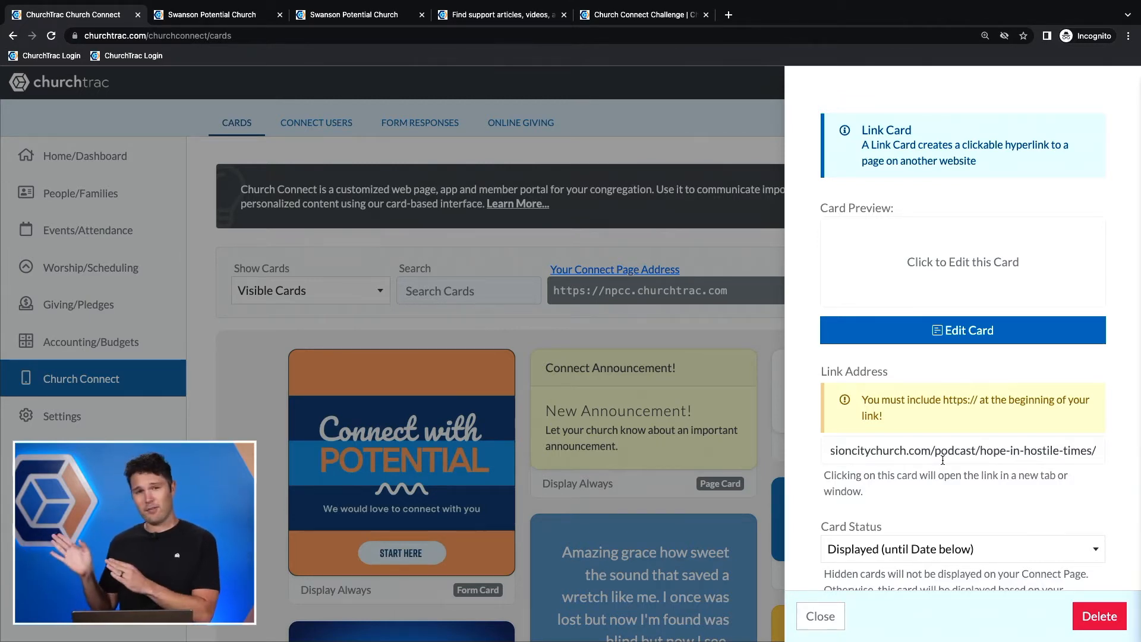
Upload the "Potential Church Pod" graphic as the new Link Card's image
{"action": "left_click", "coordinate": [969, 331]}
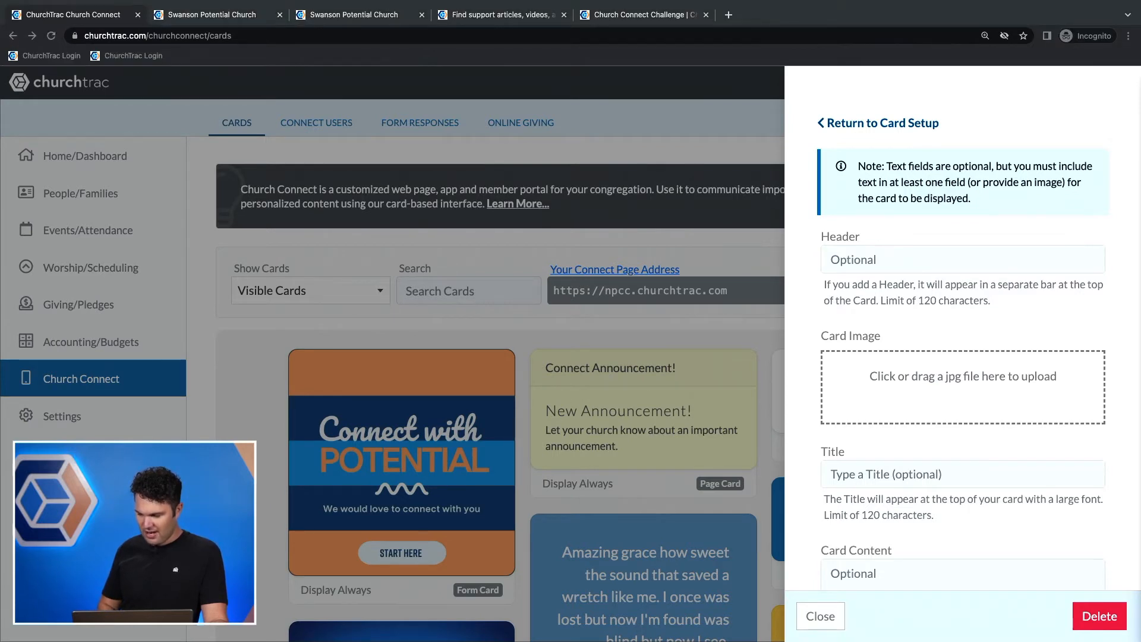
{"action": "left_click_drag", "start_coordinate": [428, 380], "coordinate": [973, 387]}
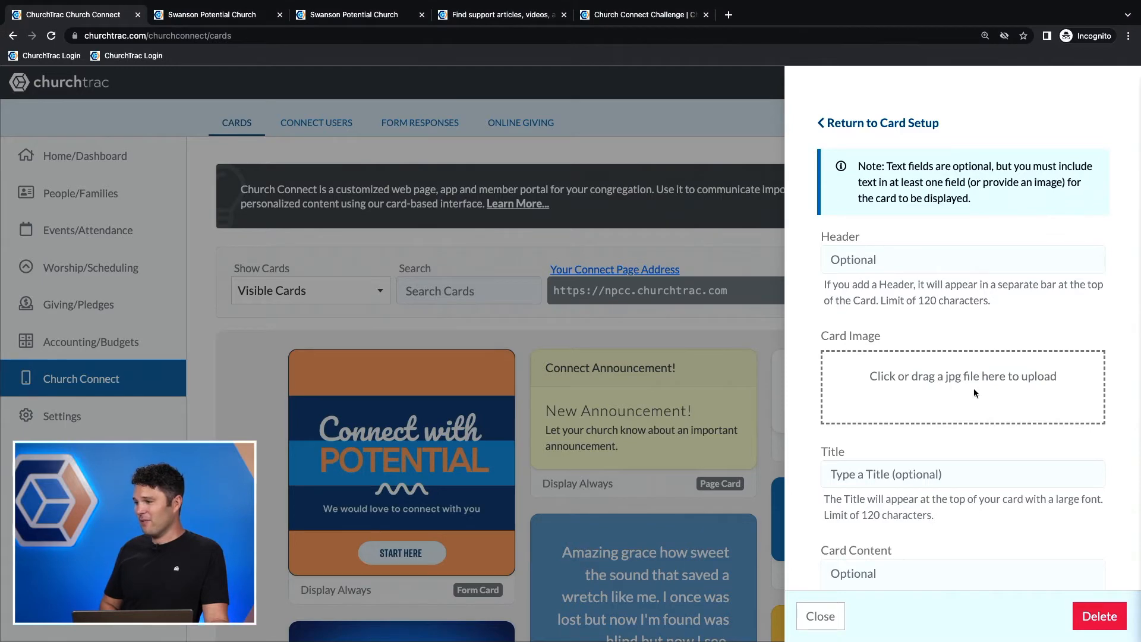
{"action": "left_click", "coordinate": [973, 388]}
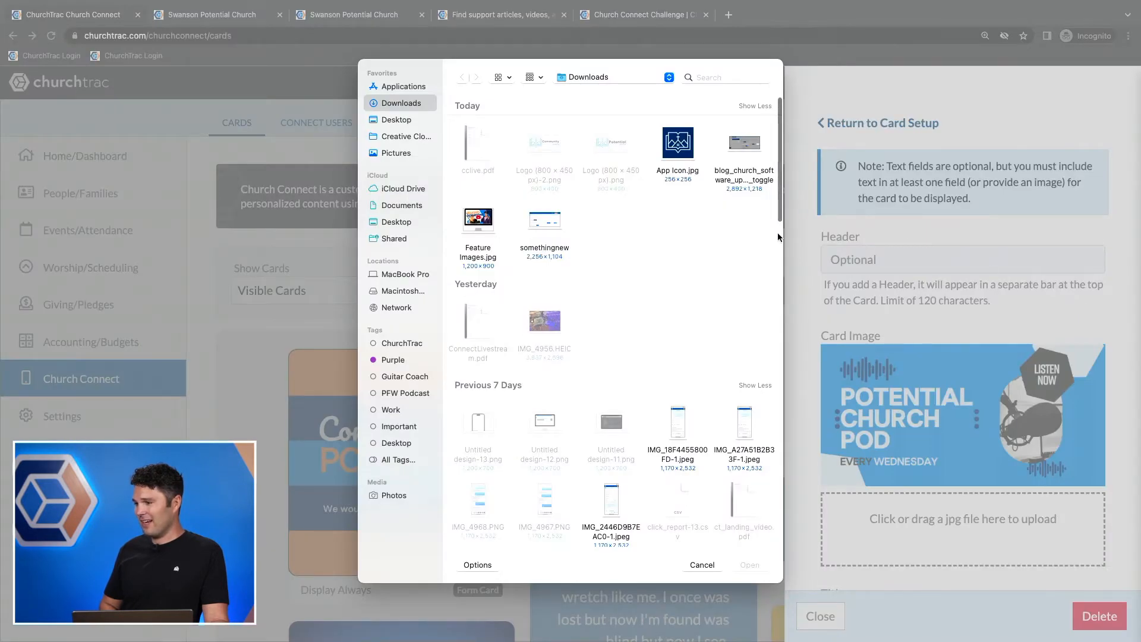
{"action": "left_click", "coordinate": [701, 565]}
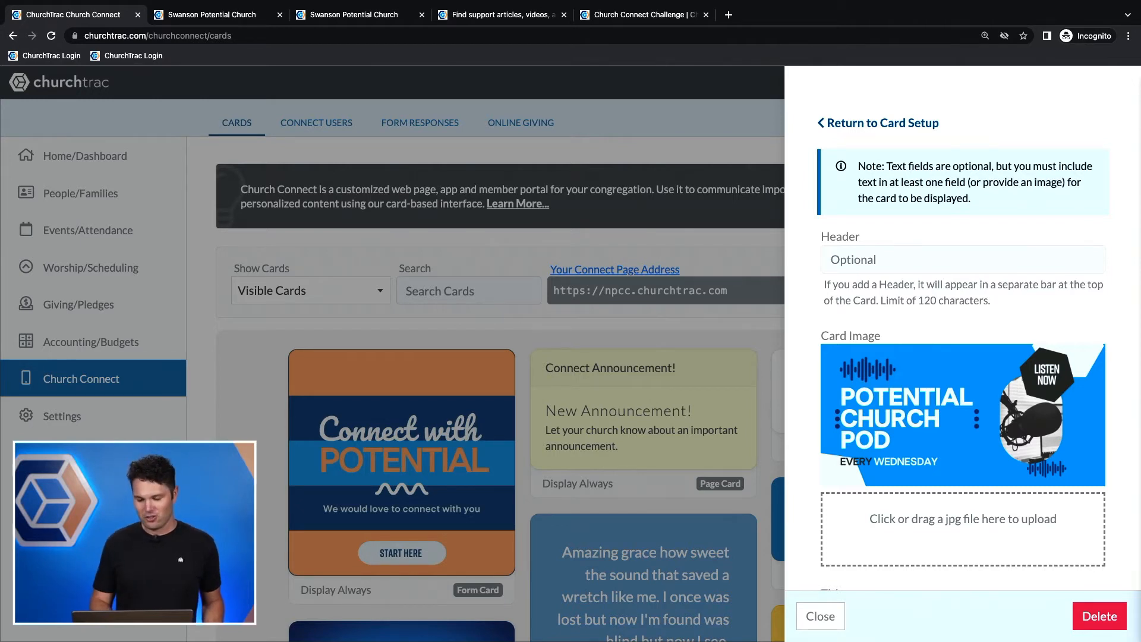
{"action": "key", "text": "super+Tab"}
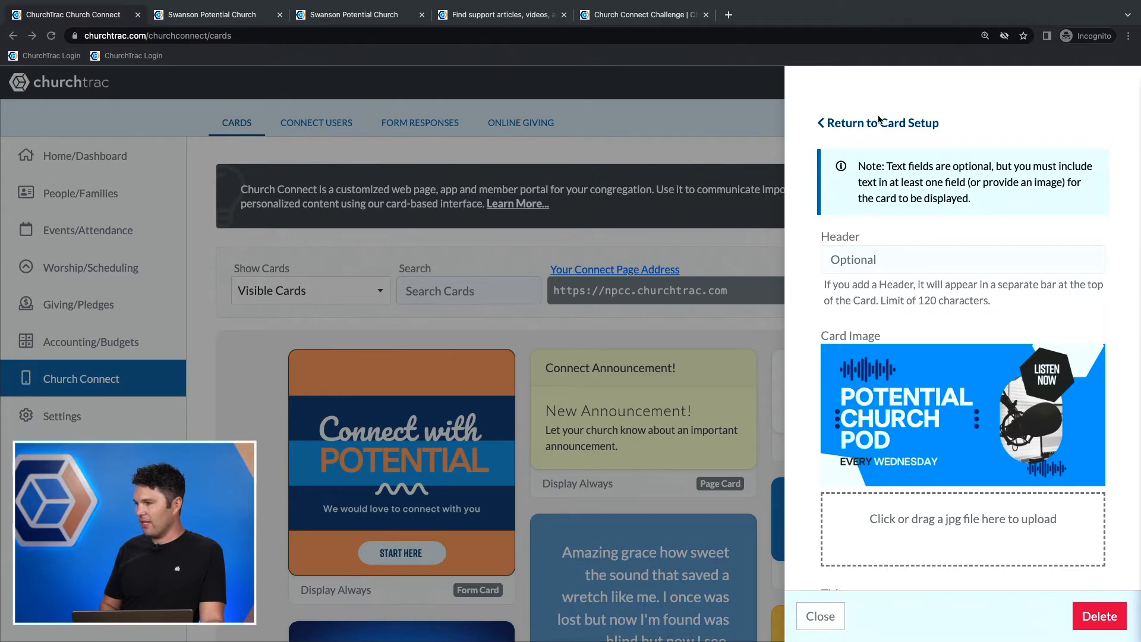
Review the Link Card's optional text and color fields, return to its setup, and close the card
{"action": "scroll", "coordinate": [922, 319], "scroll_direction": "down", "scroll_amount": 10}
{"action": "scroll", "coordinate": [926, 333], "scroll_direction": "up", "scroll_amount": 3}
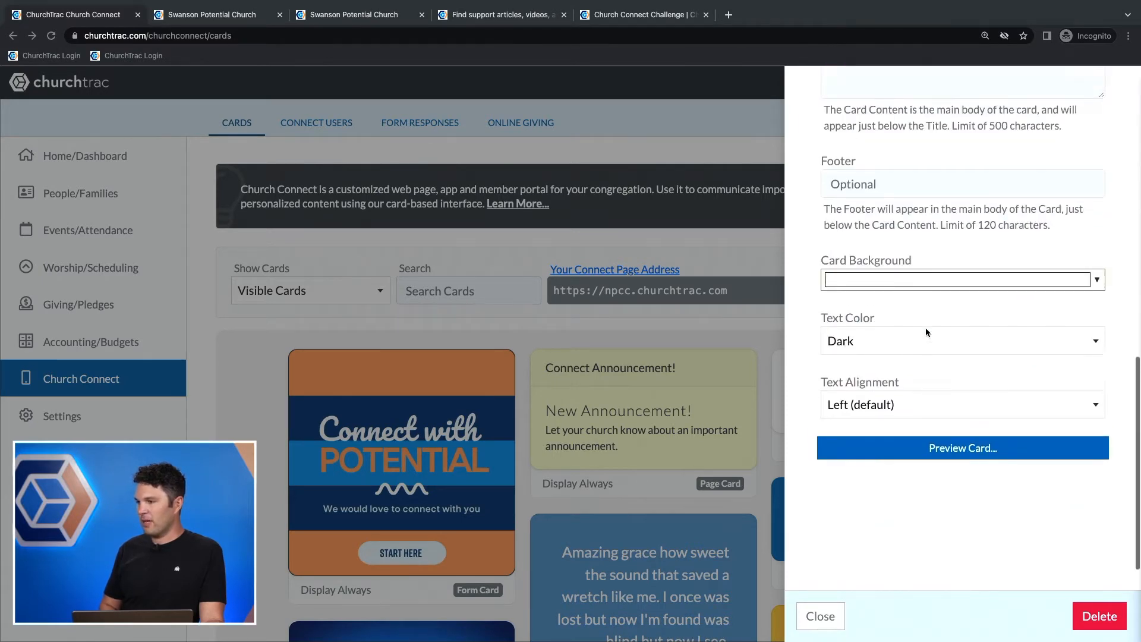
{"action": "scroll", "coordinate": [925, 332], "scroll_direction": "up", "scroll_amount": 7}
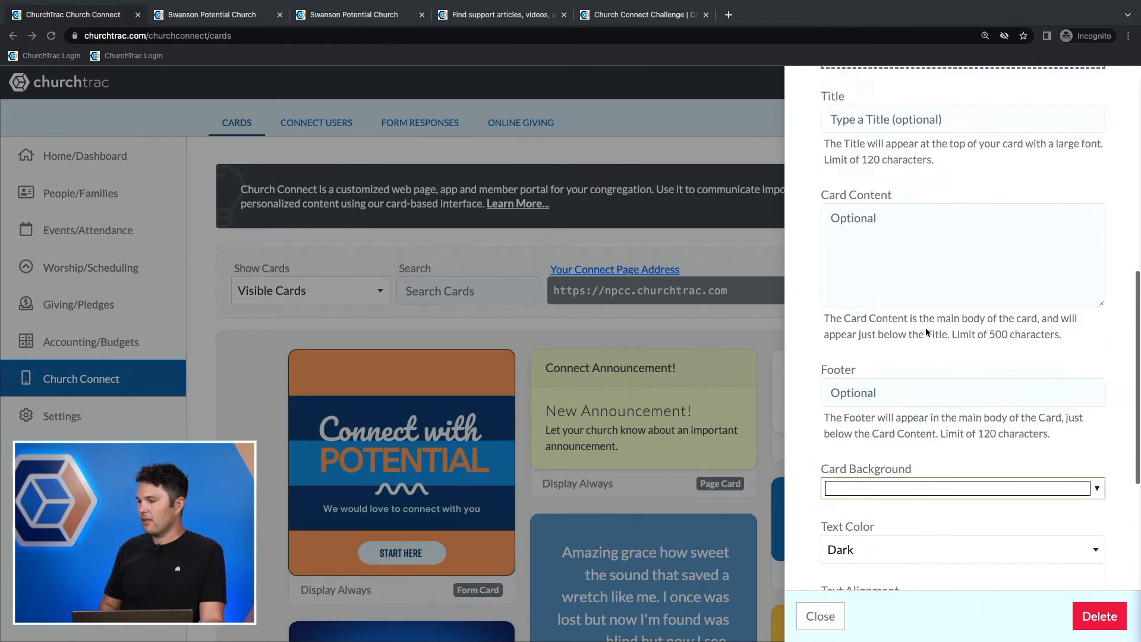
{"action": "scroll", "coordinate": [835, 249], "scroll_direction": "up", "scroll_amount": 2}
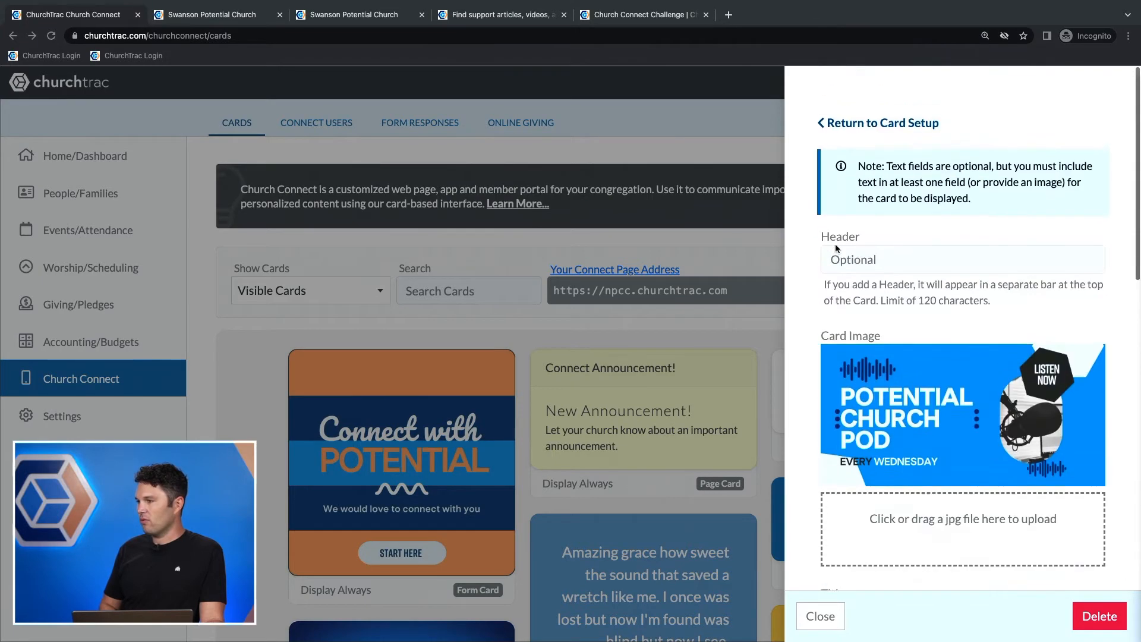
{"action": "left_click", "coordinate": [853, 124]}
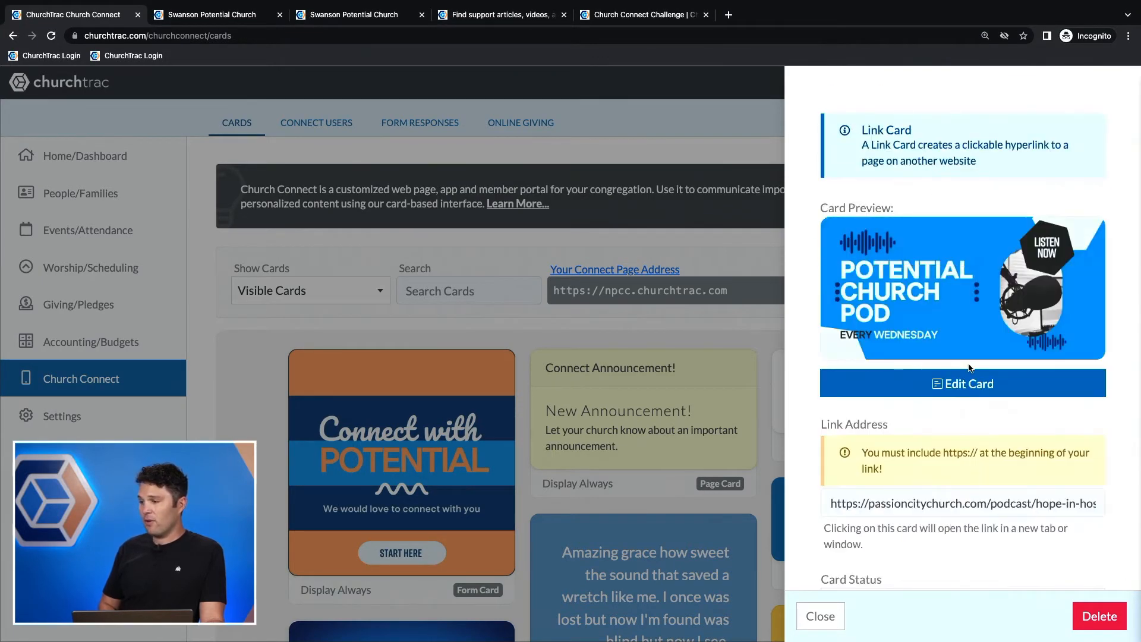
{"action": "scroll", "coordinate": [969, 363], "scroll_direction": "down", "scroll_amount": 4}
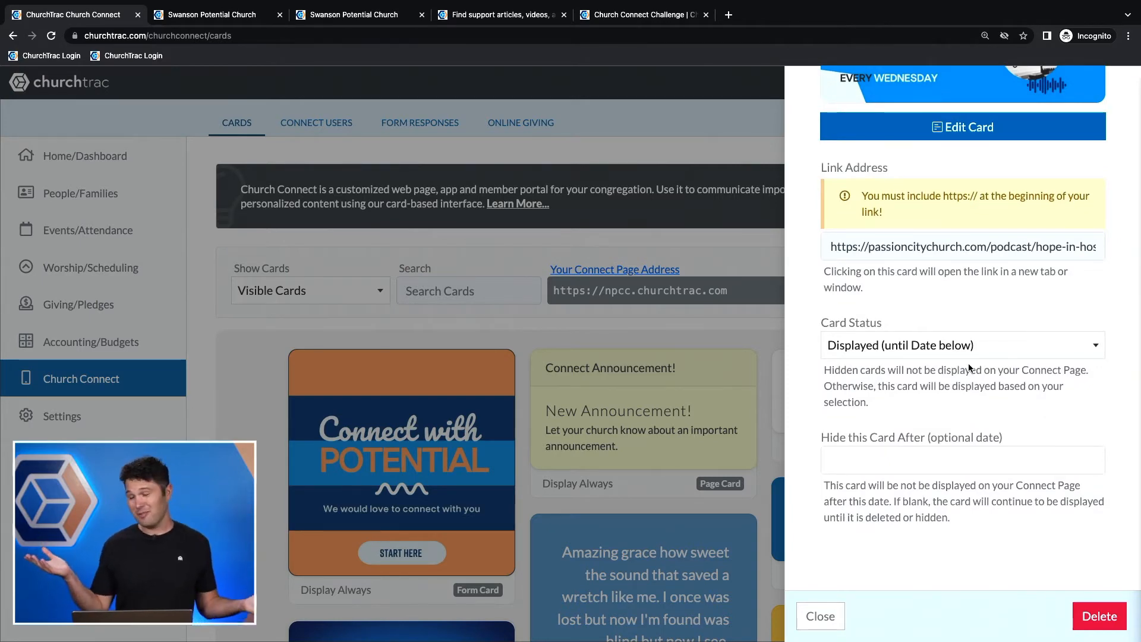
{"action": "left_click", "coordinate": [820, 616]}
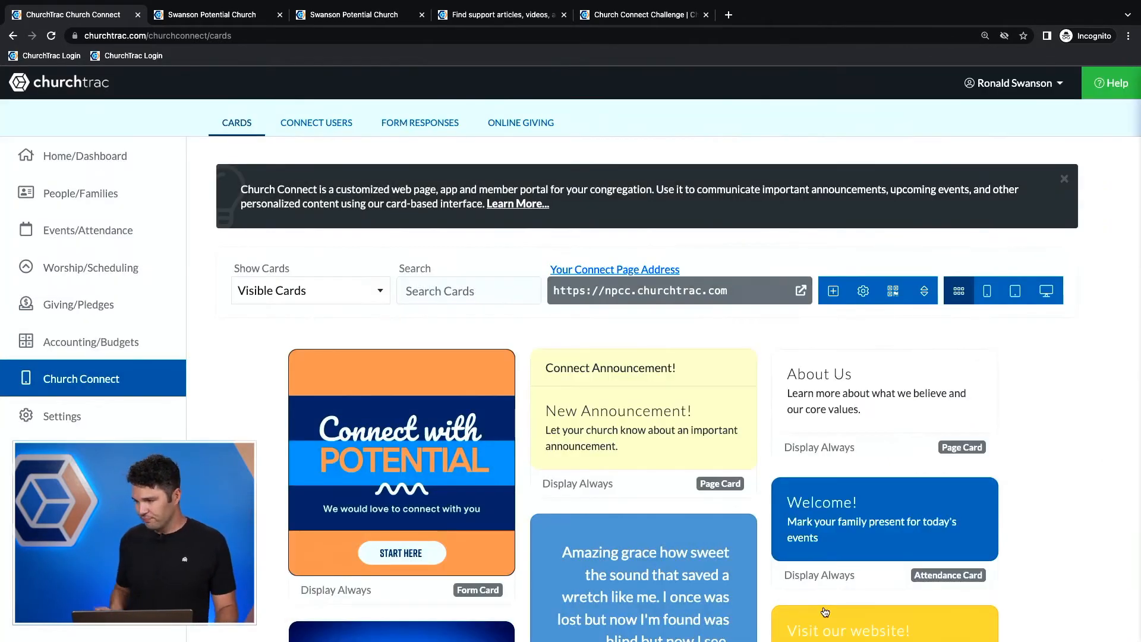
Look over the Connect page cards to check the podcast Link Card's placement
{"action": "scroll", "coordinate": [559, 432], "scroll_direction": "down", "scroll_amount": 8}
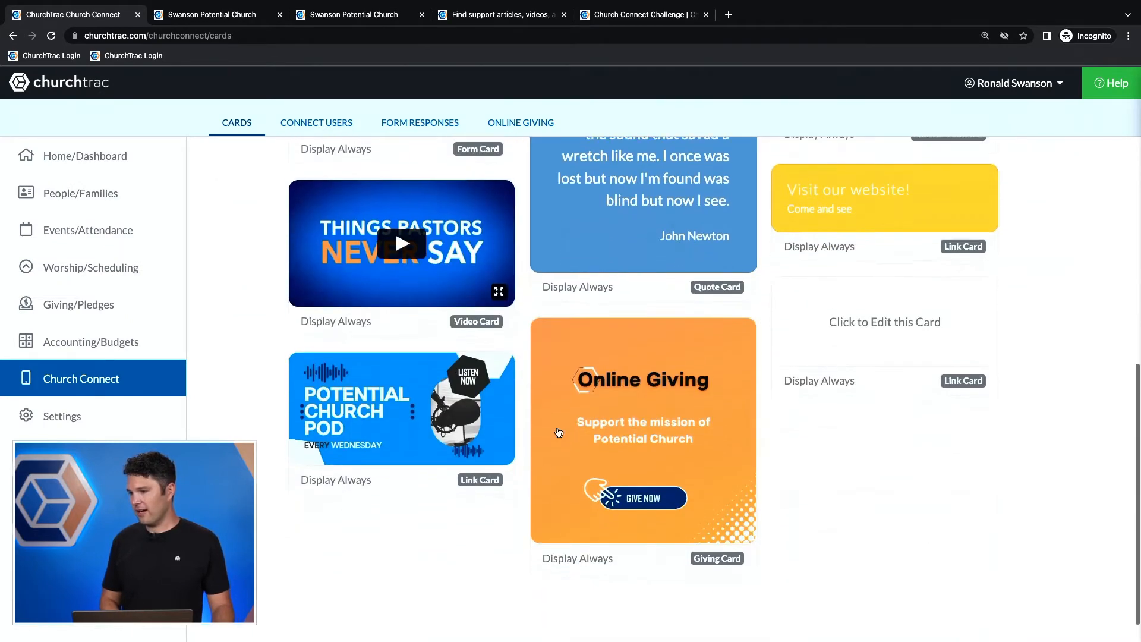
{"action": "scroll", "coordinate": [559, 432], "scroll_direction": "up", "scroll_amount": 5}
{"action": "scroll", "coordinate": [559, 432], "scroll_direction": "down", "scroll_amount": 1}
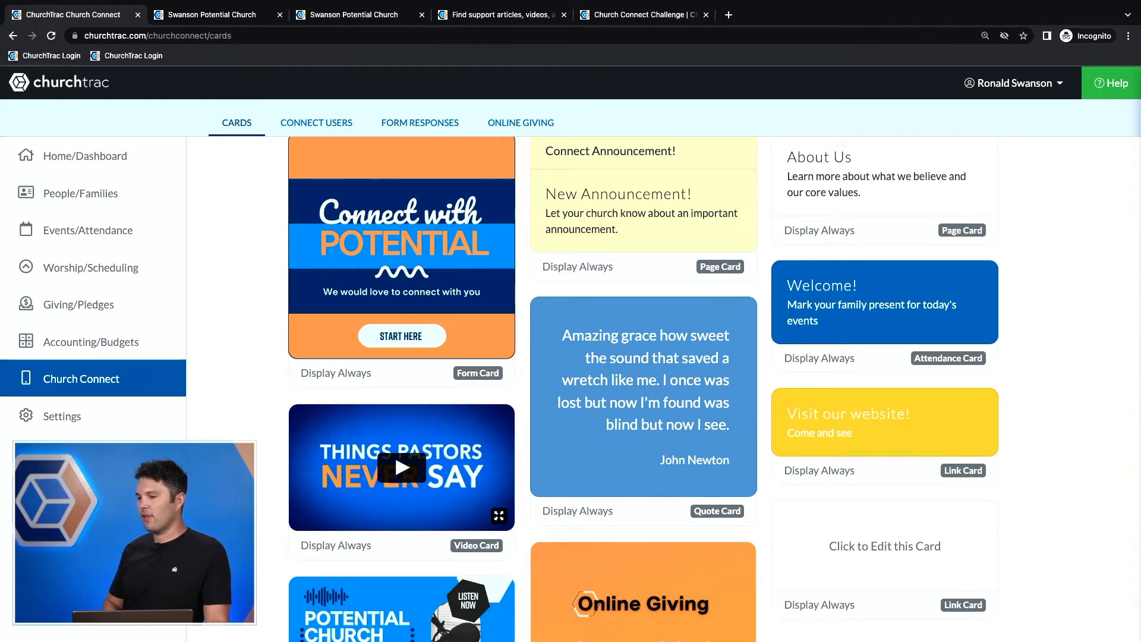
Add a new Registration Card to the Connect page and link it to the Fall Festival event
{"action": "scroll", "coordinate": [718, 342], "scroll_direction": "up", "scroll_amount": 4}
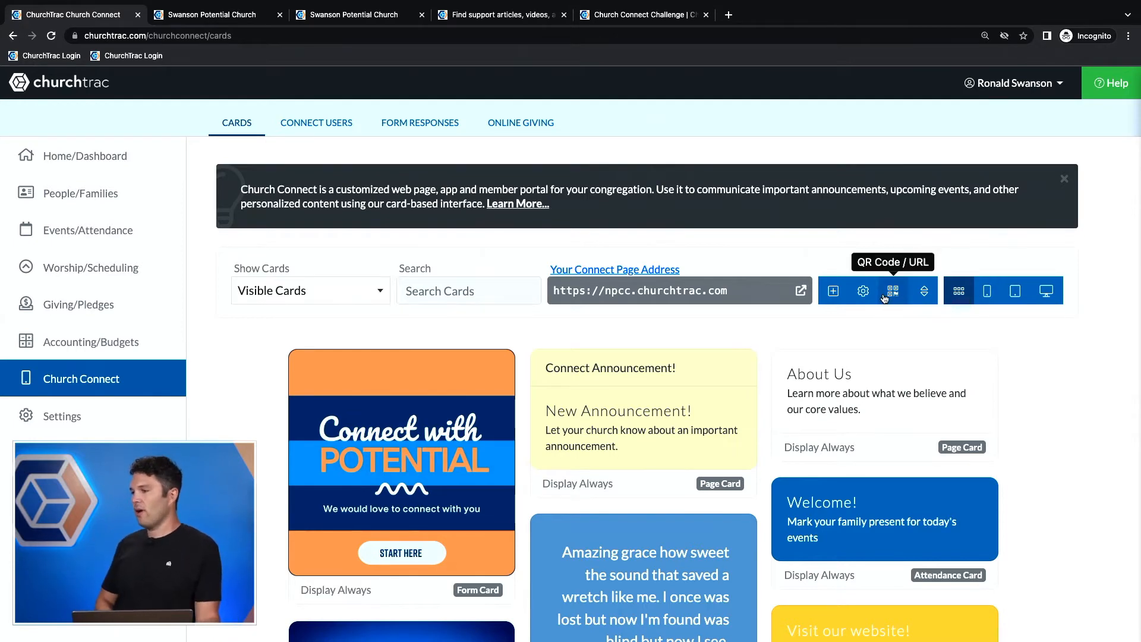
{"action": "left_click", "coordinate": [835, 291]}
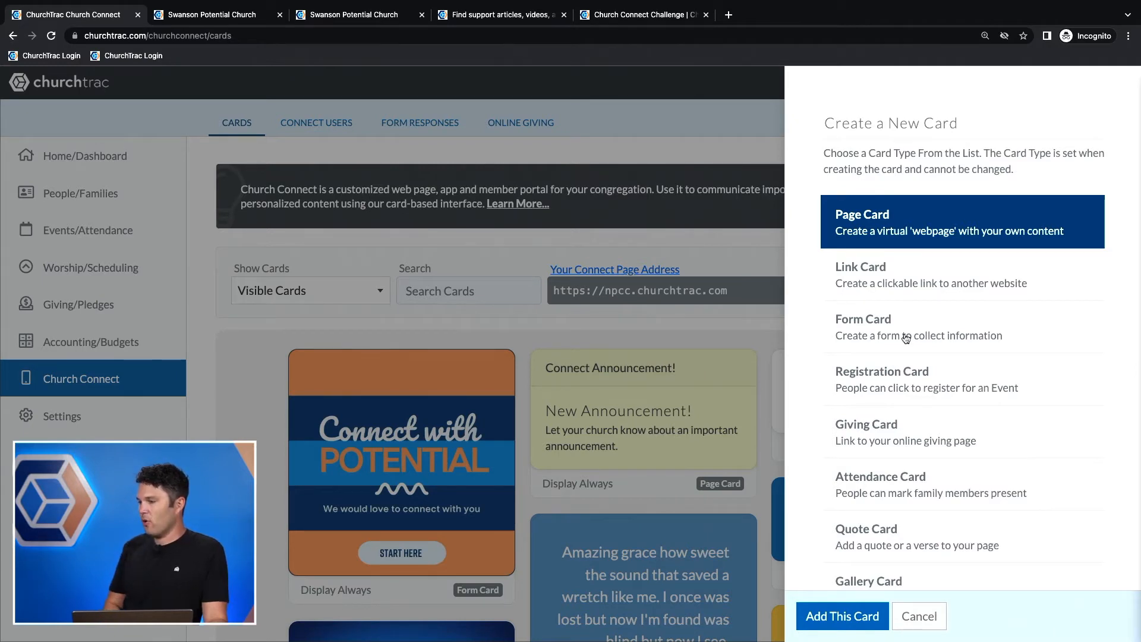
{"action": "left_click", "coordinate": [906, 394]}
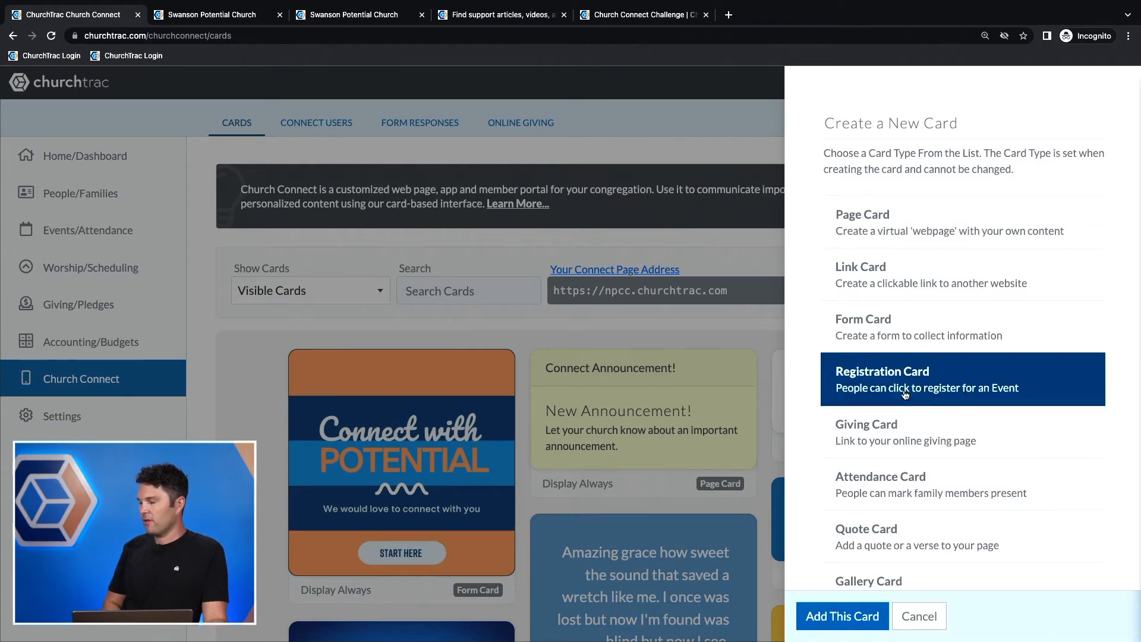
{"action": "left_click", "coordinate": [857, 617]}
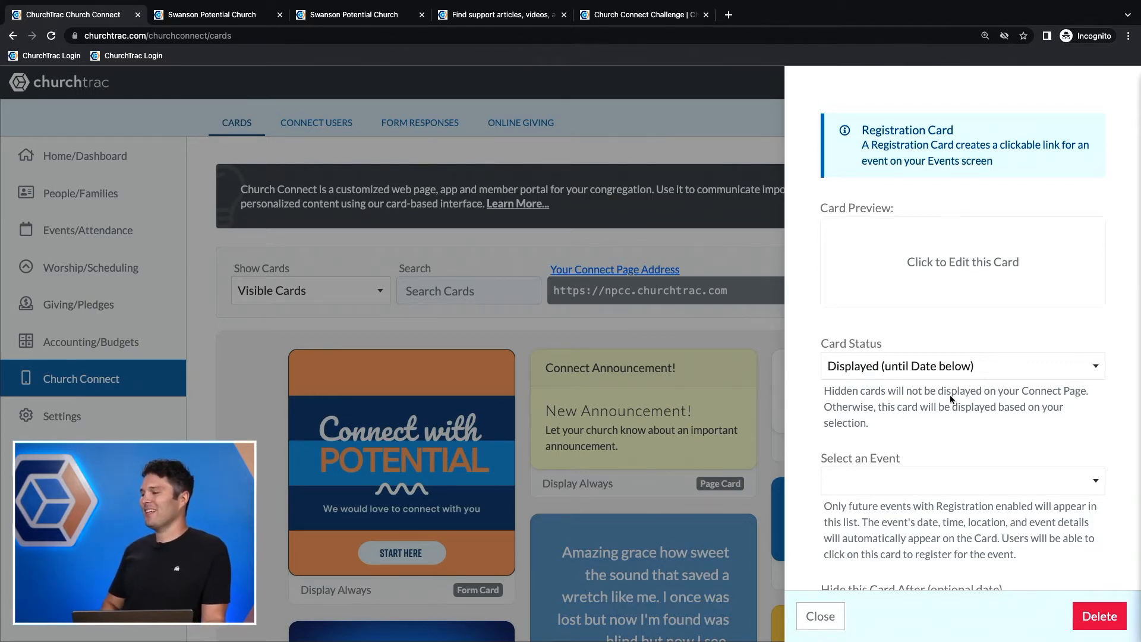
{"action": "scroll", "coordinate": [922, 428], "scroll_direction": "down", "scroll_amount": 2}
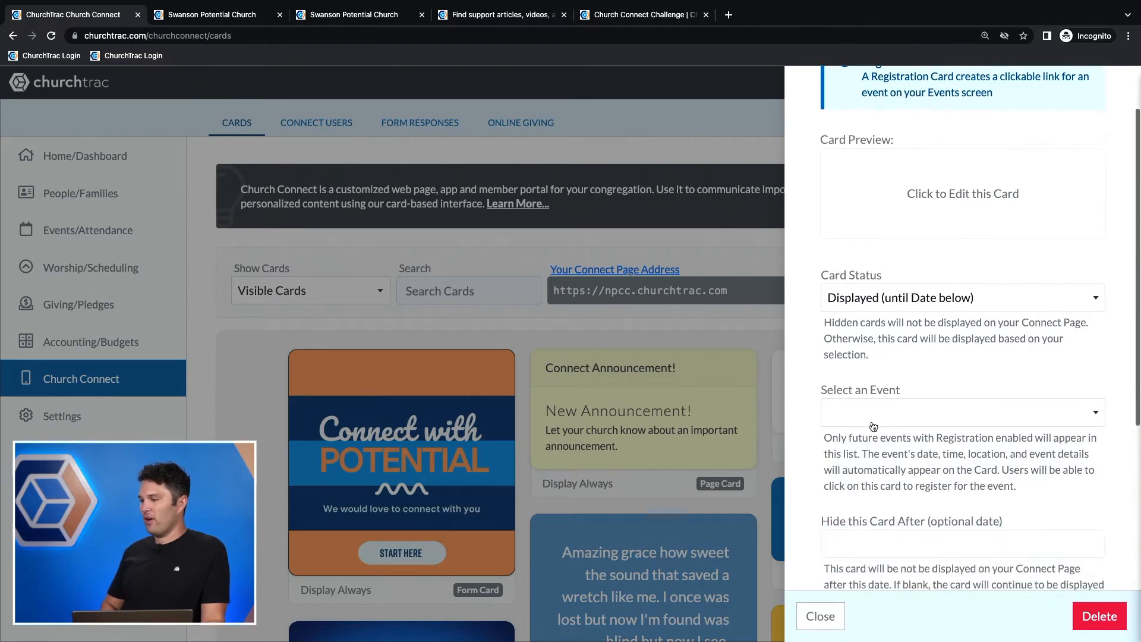
{"action": "left_click", "coordinate": [876, 416]}
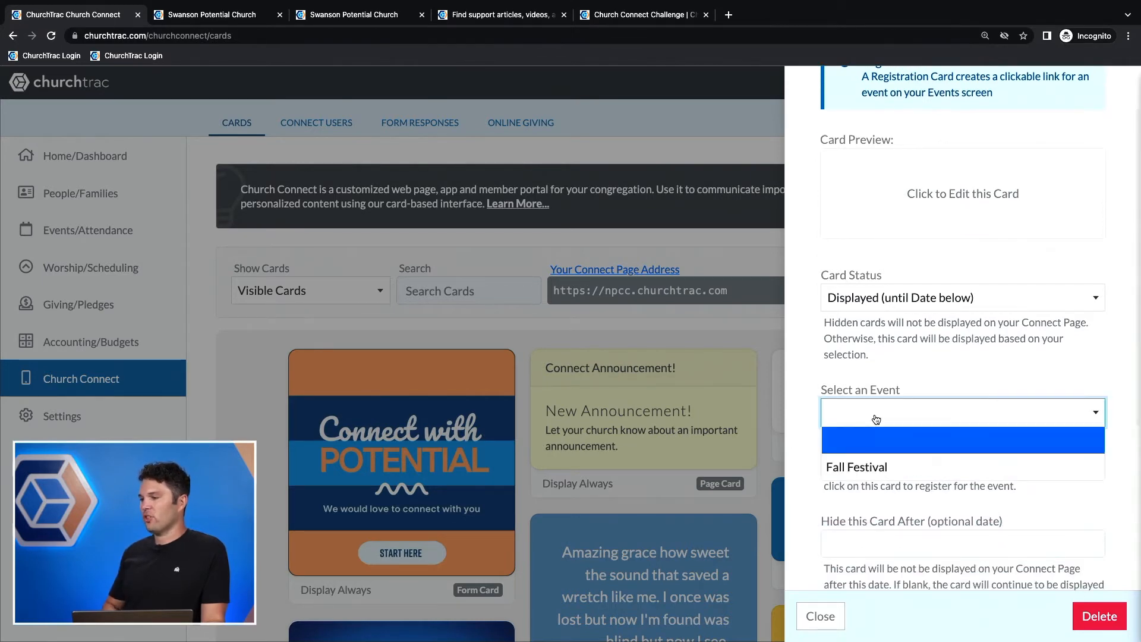
{"action": "left_click", "coordinate": [876, 470]}
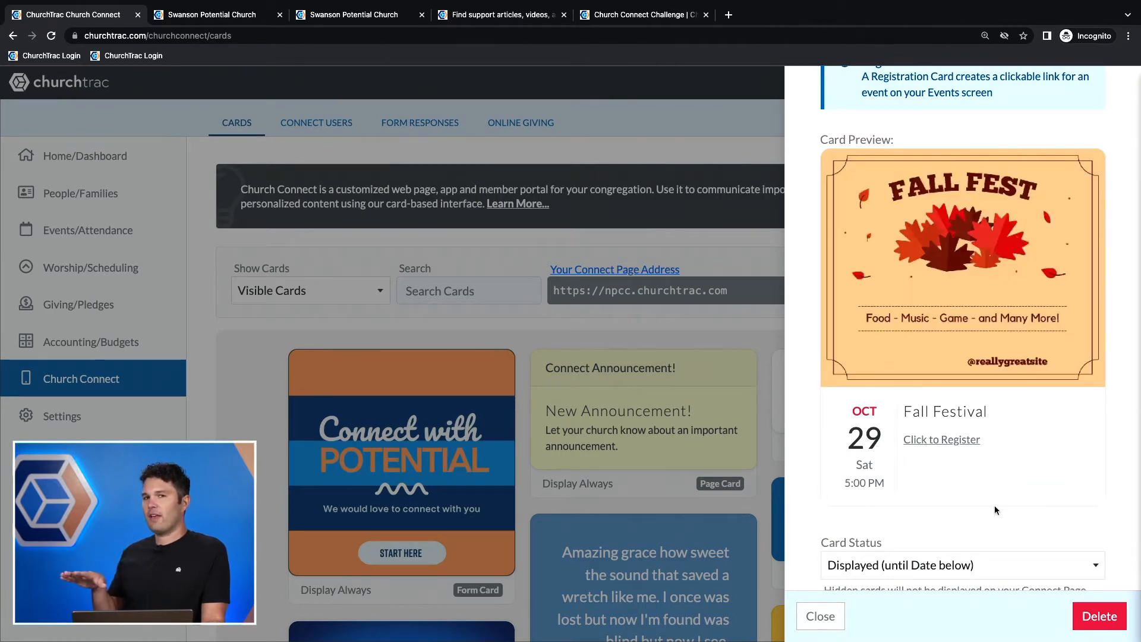
Set the Fall Festival Registration Card to hide after 10/29/2022 and close the card
{"action": "scroll", "coordinate": [994, 505], "scroll_direction": "down", "scroll_amount": 1}
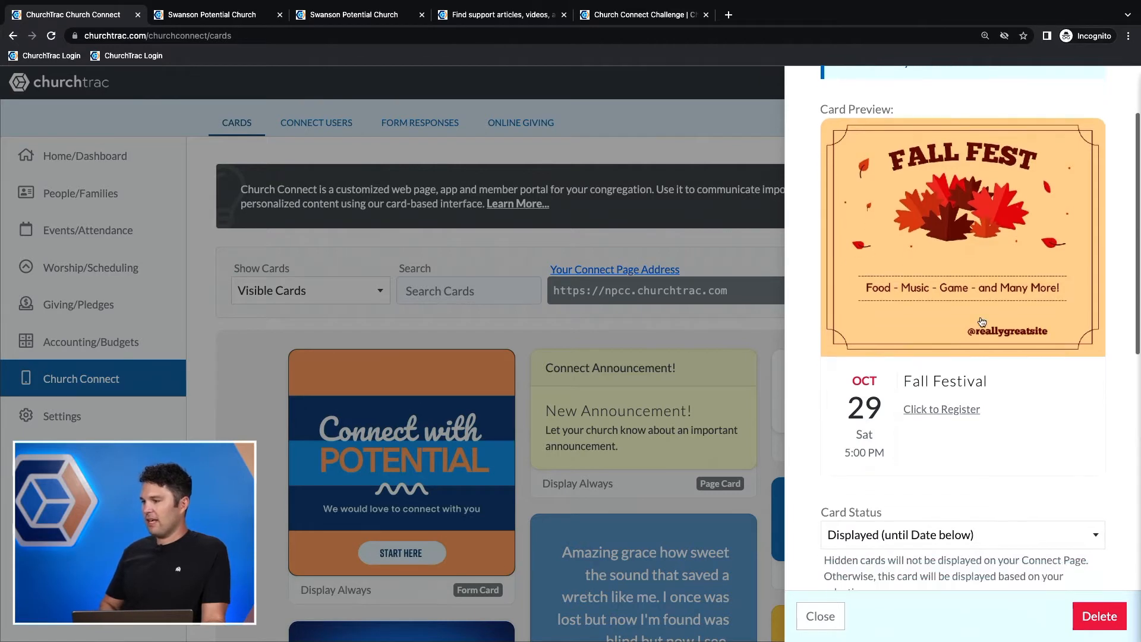
{"action": "scroll", "coordinate": [928, 436], "scroll_direction": "down", "scroll_amount": 1}
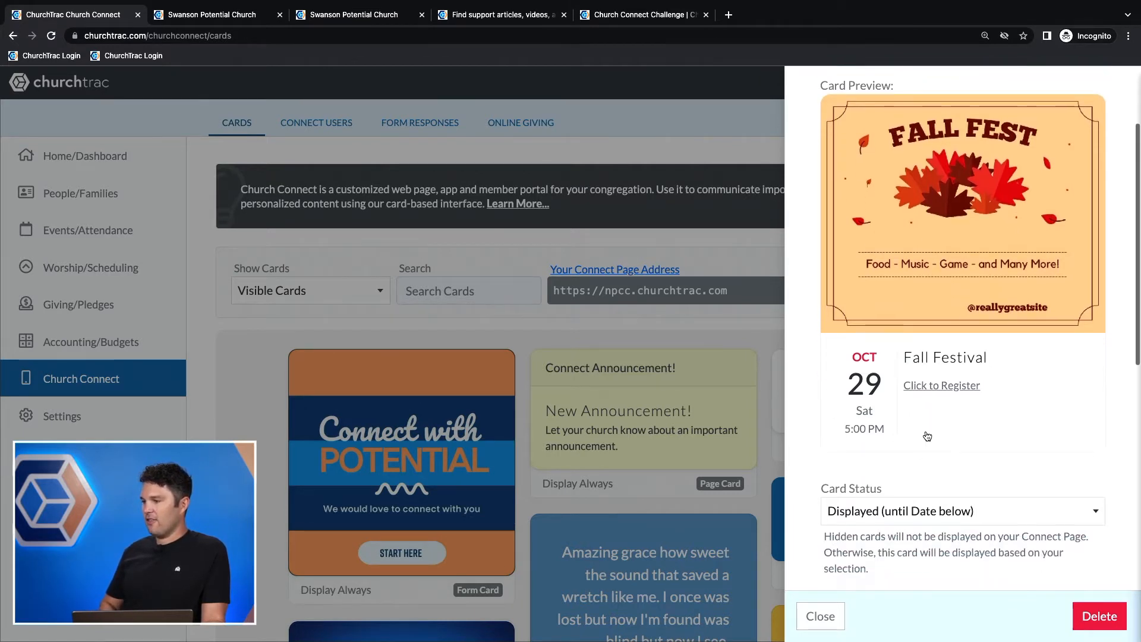
{"action": "scroll", "coordinate": [993, 418], "scroll_direction": "down", "scroll_amount": 4}
{"action": "scroll", "coordinate": [990, 413], "scroll_direction": "down", "scroll_amount": 3}
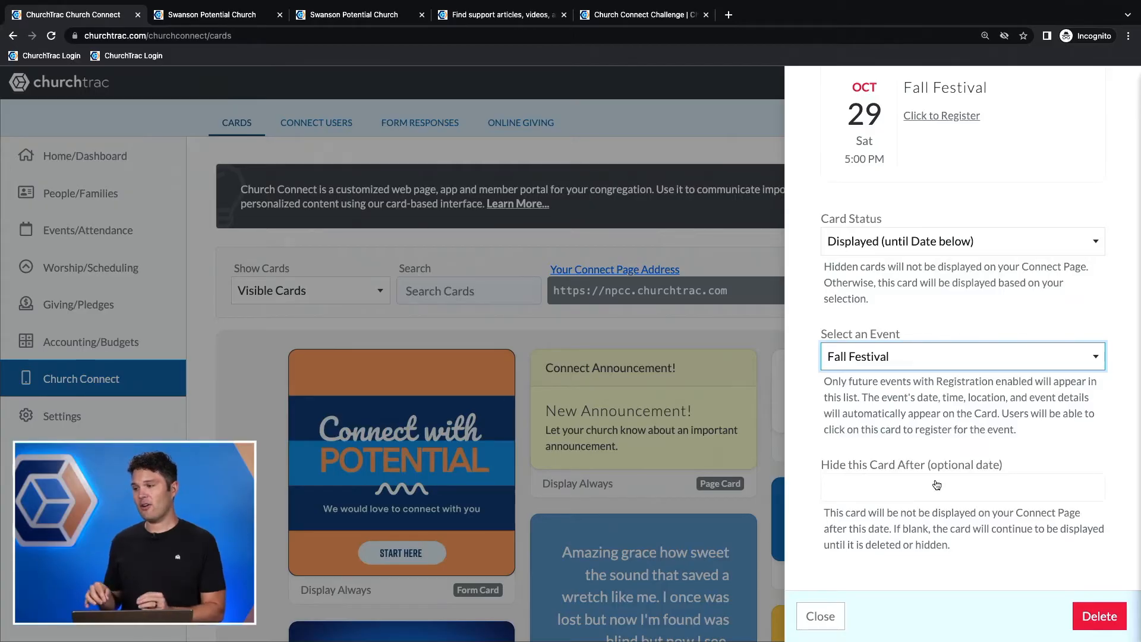
{"action": "left_click", "coordinate": [969, 497]}
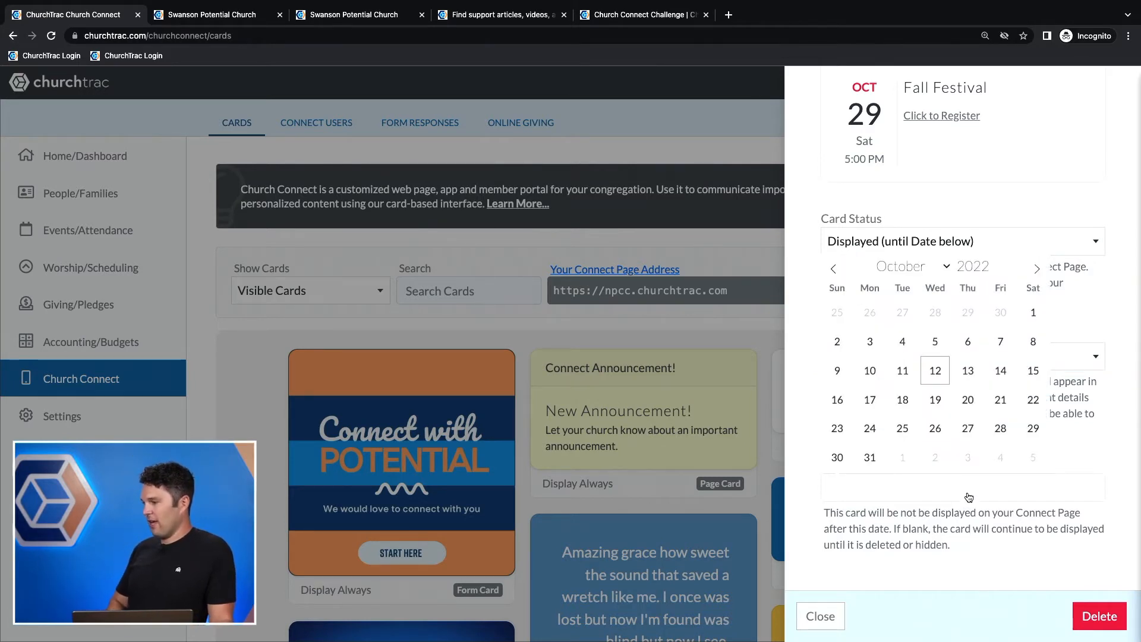
{"action": "left_click", "coordinate": [1034, 428]}
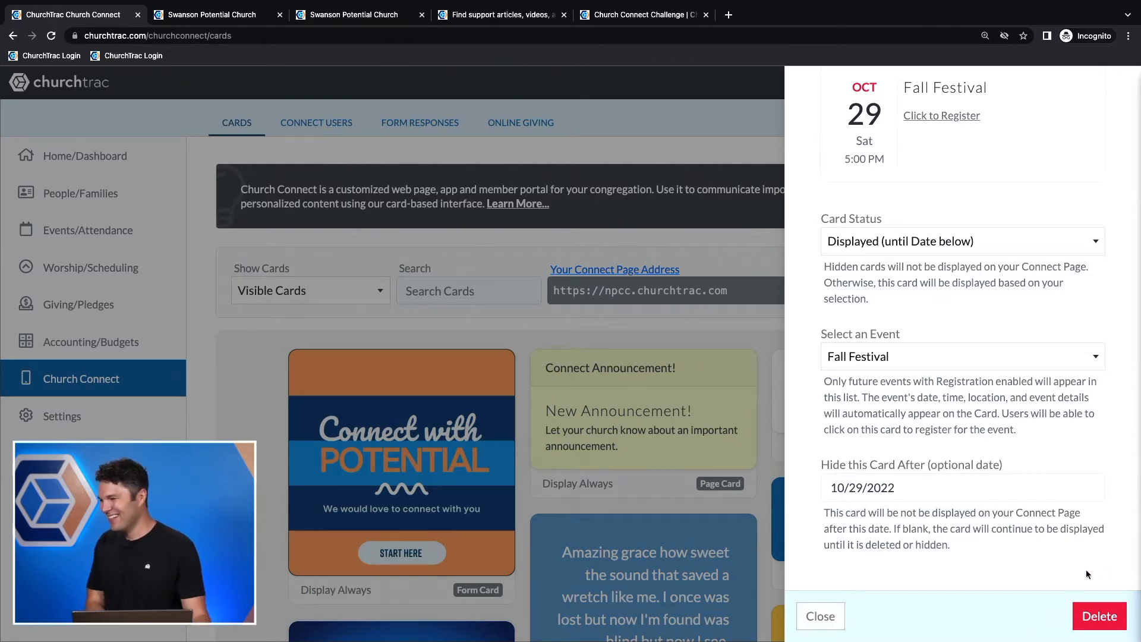
{"action": "scroll", "coordinate": [937, 485], "scroll_direction": "down", "scroll_amount": 3}
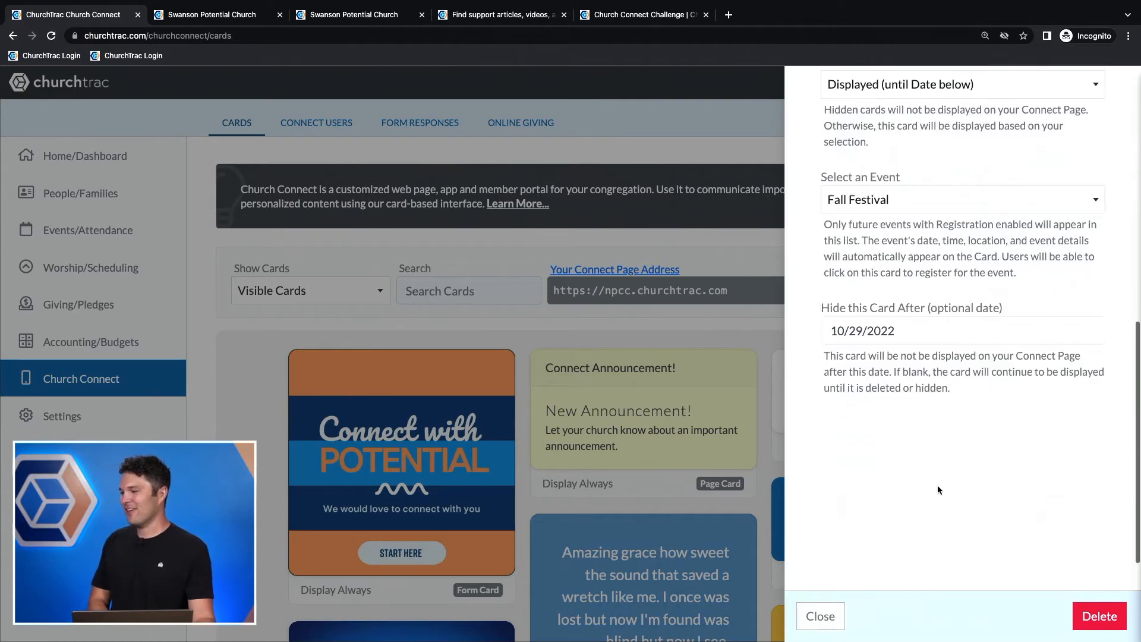
{"action": "left_click", "coordinate": [823, 615]}
{"action": "scroll", "coordinate": [807, 483], "scroll_direction": "down", "scroll_amount": 6}
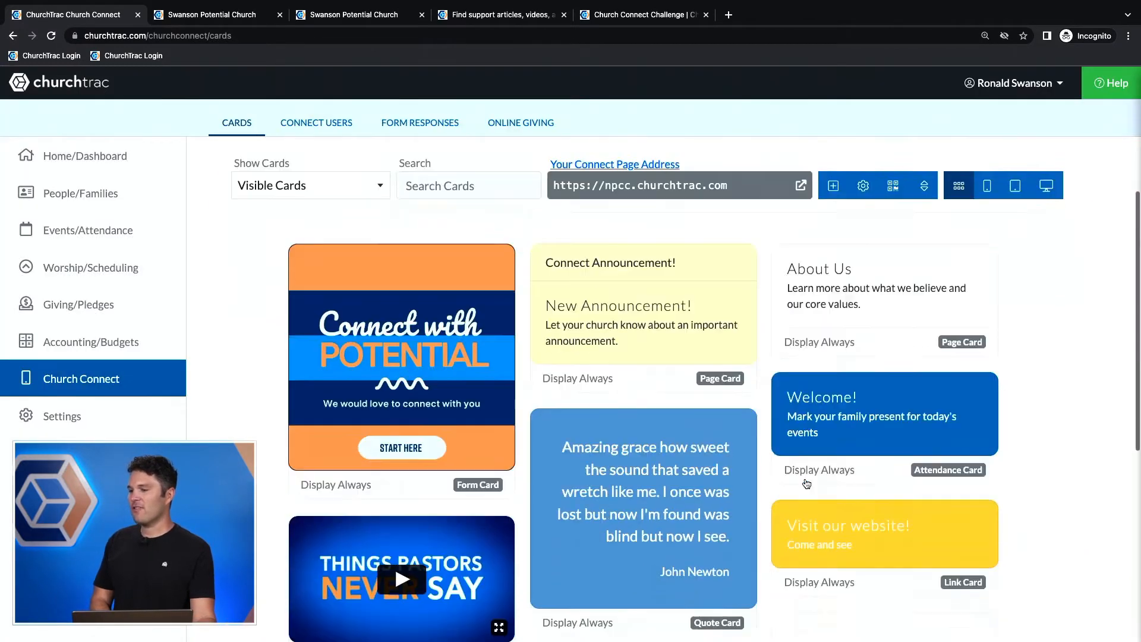
{"action": "scroll", "coordinate": [807, 483], "scroll_direction": "up", "scroll_amount": 2}
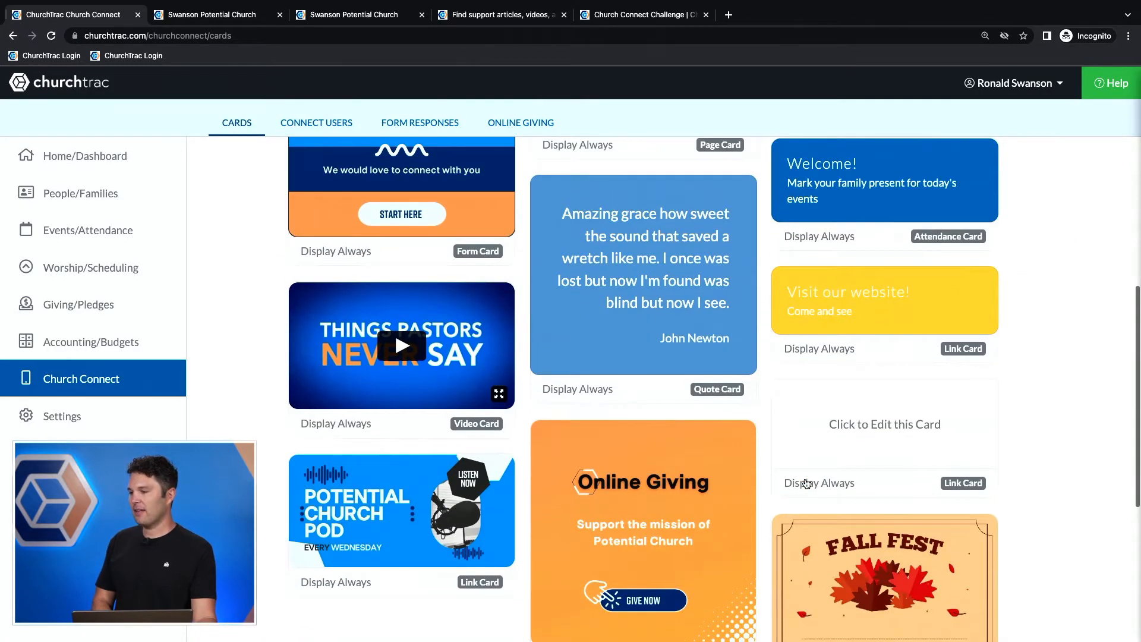
{"action": "scroll", "coordinate": [807, 483], "scroll_direction": "up", "scroll_amount": 1}
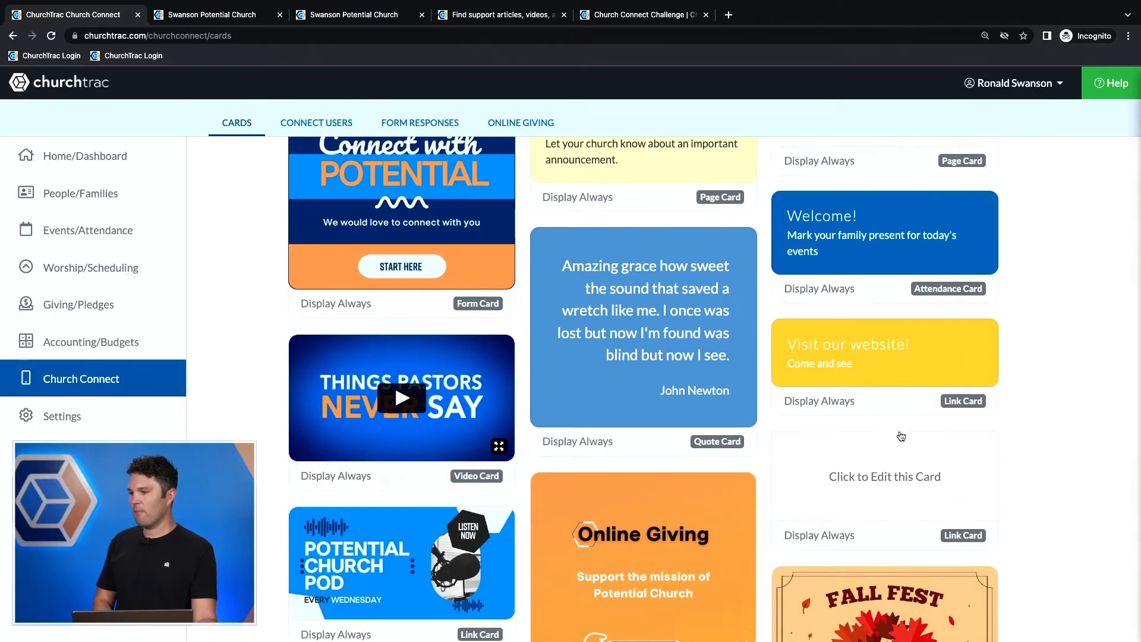
{"action": "scroll", "coordinate": [869, 459], "scroll_direction": "up", "scroll_amount": 5}
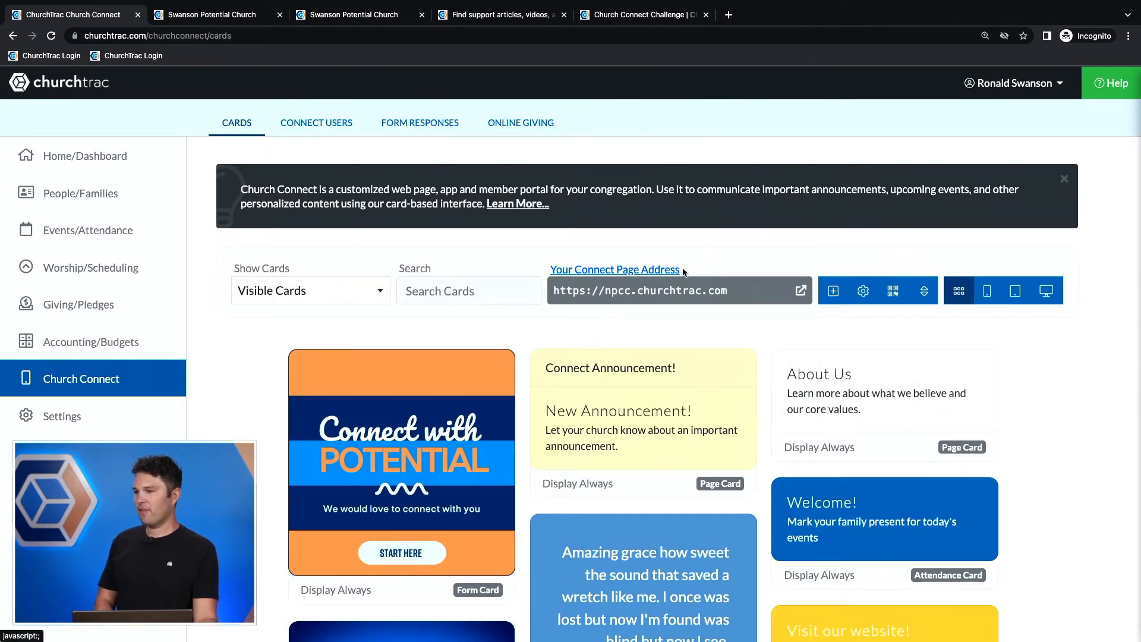
{"action": "left_click", "coordinate": [801, 292]}
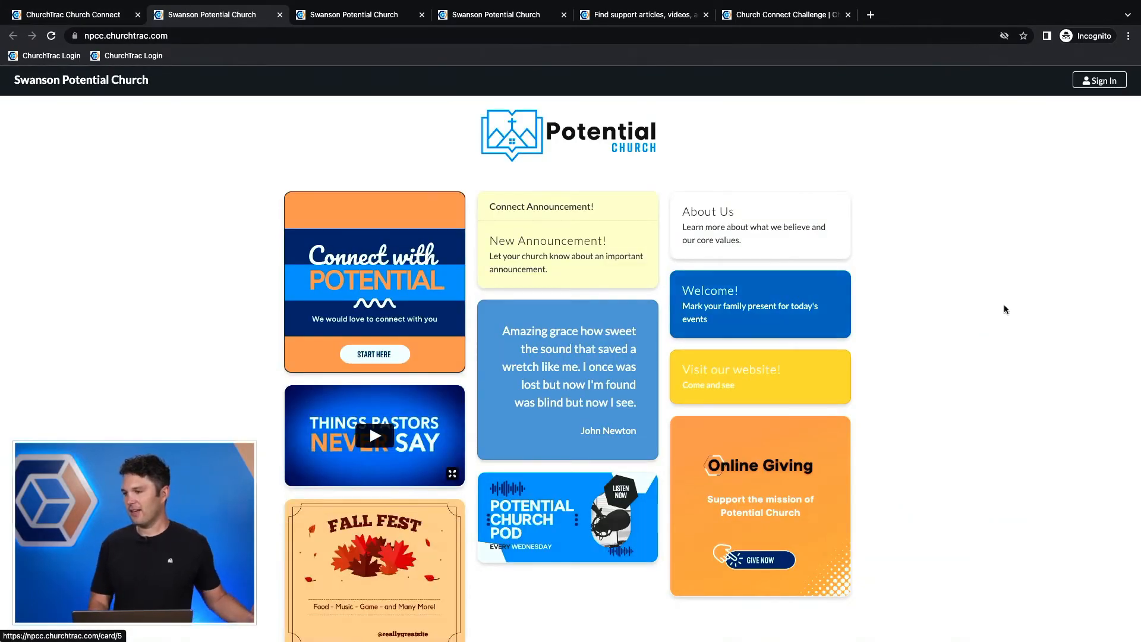
{"action": "scroll", "coordinate": [975, 373], "scroll_direction": "down", "scroll_amount": 3}
{"action": "scroll", "coordinate": [976, 373], "scroll_direction": "up", "scroll_amount": 3}
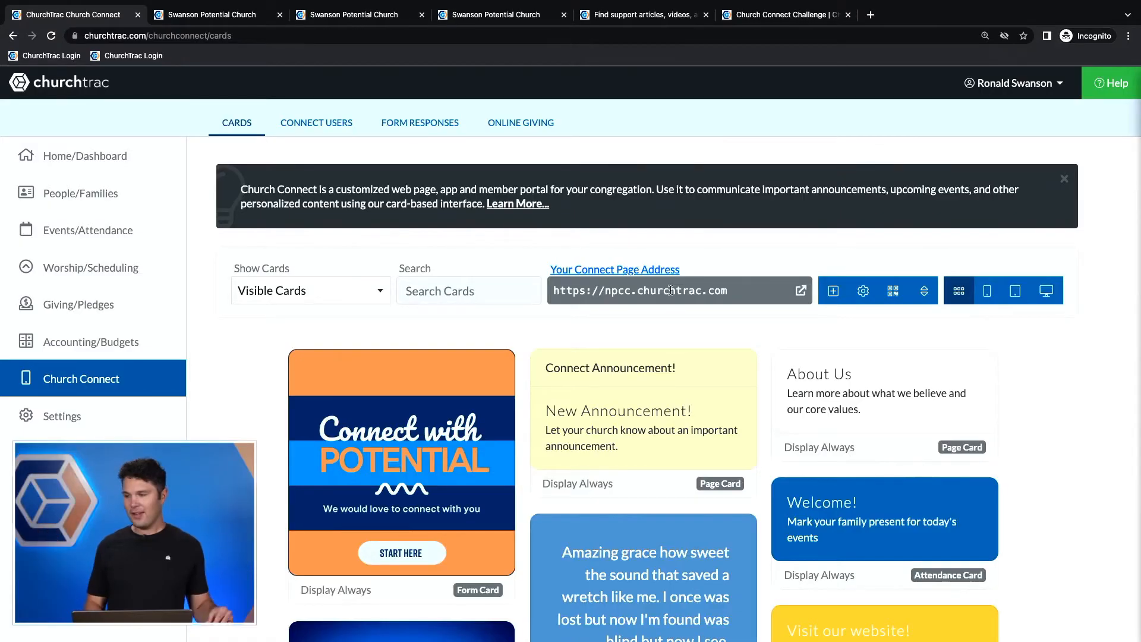
Highlight the Connect page address, view the page's shareable link and QR code, and close their details
{"action": "triple_click", "coordinate": [670, 290]}
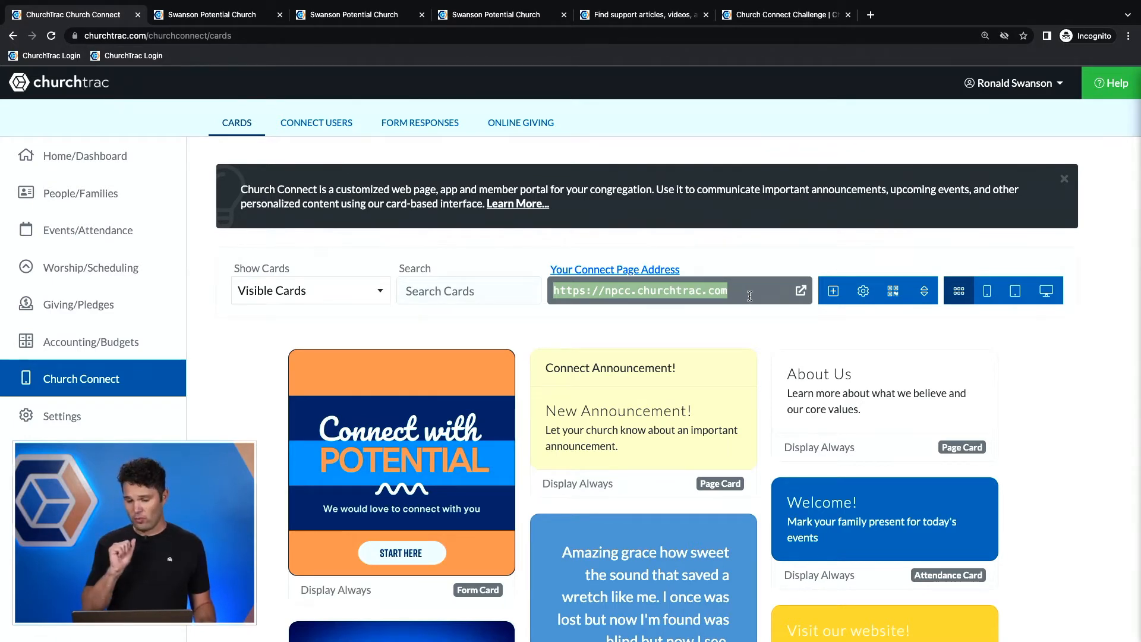
{"action": "left_click", "coordinate": [892, 292]}
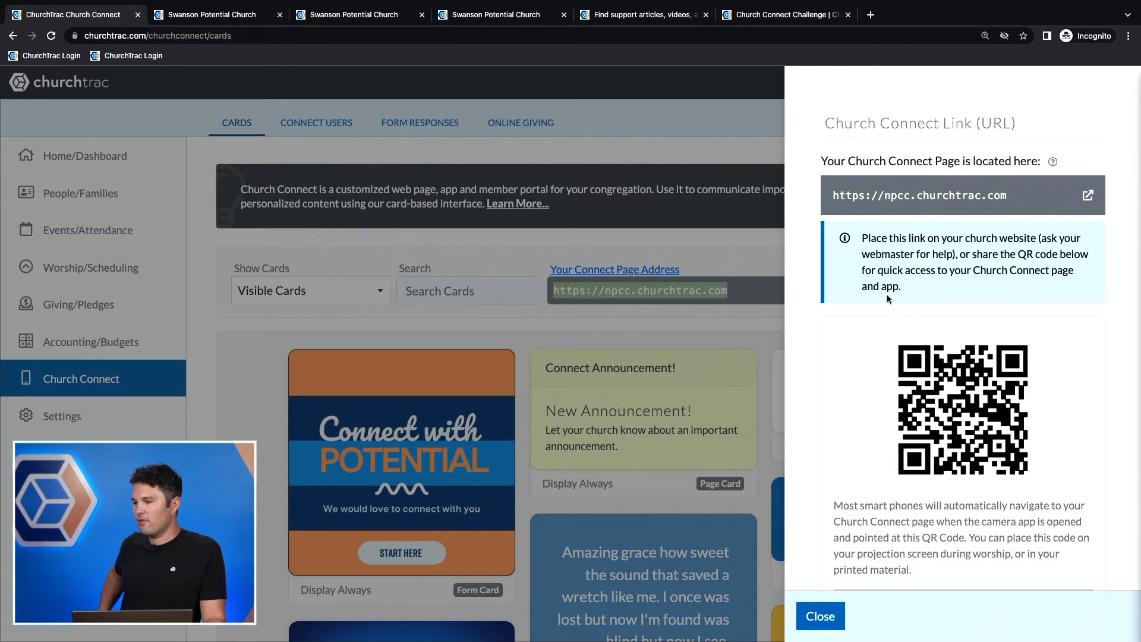
{"action": "scroll", "coordinate": [1019, 392], "scroll_direction": "down", "scroll_amount": 1}
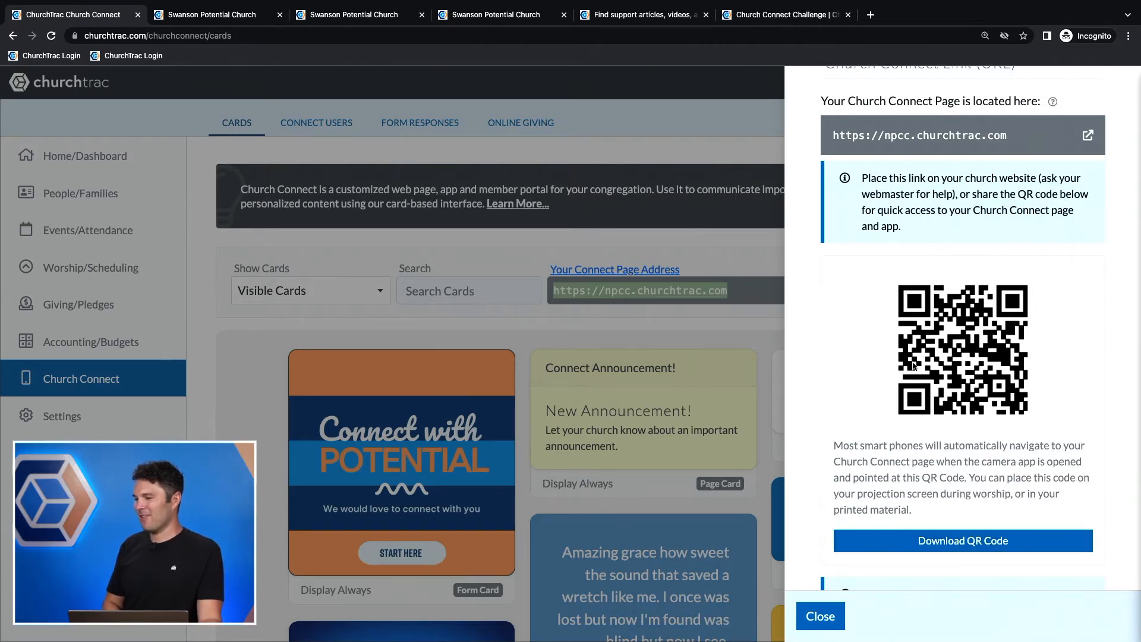
{"action": "left_click", "coordinate": [829, 615]}
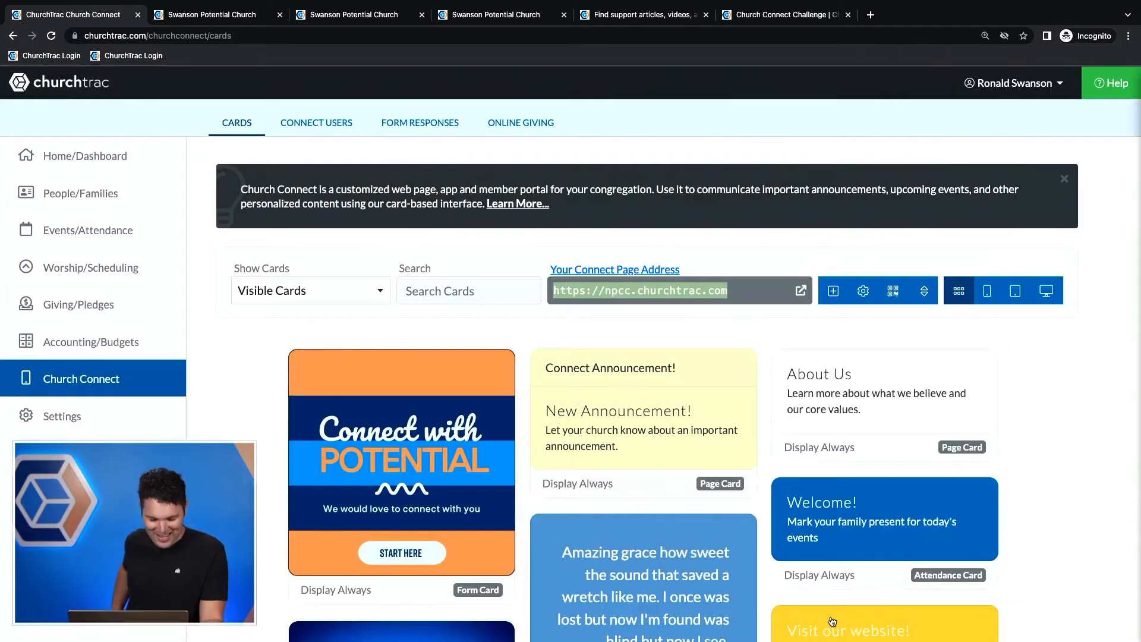